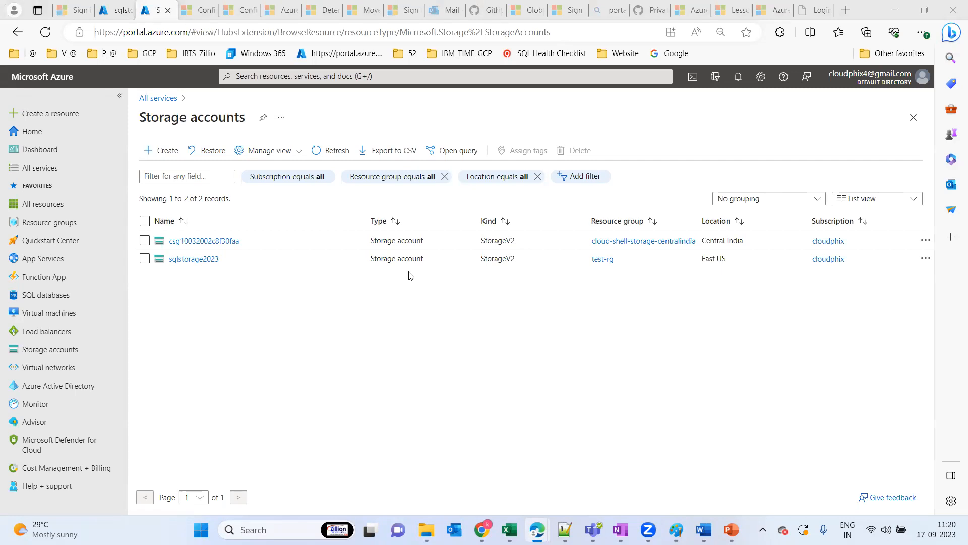
Start creating a new storage account and assign it to the test-rg resource group
{"action": "left_click", "coordinate": [168, 153]}
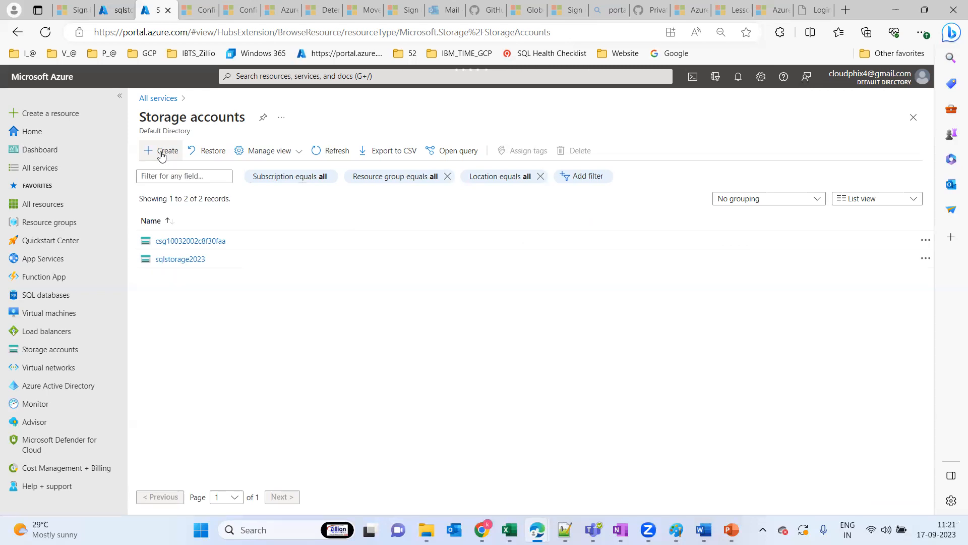
{"action": "left_click", "coordinate": [162, 154]}
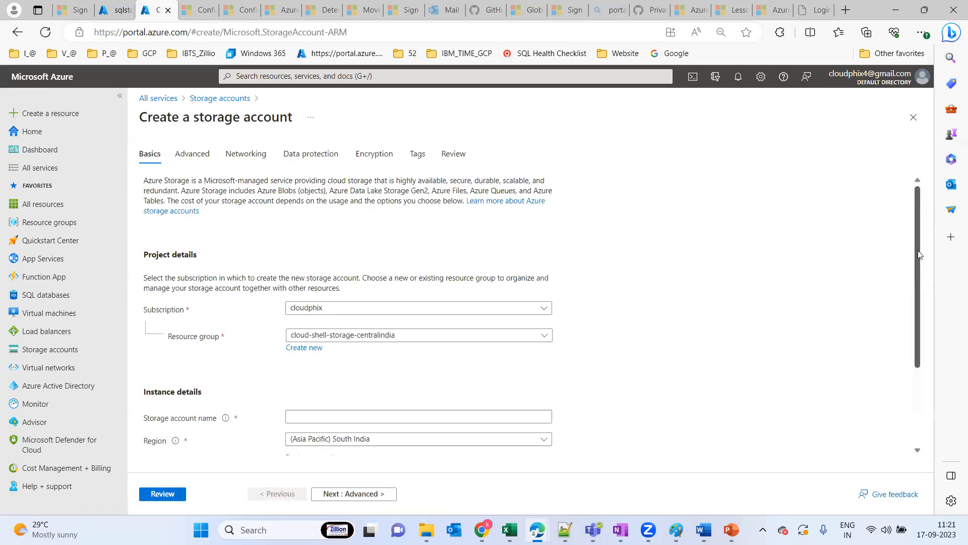
{"action": "scroll", "coordinate": [519, 254], "scroll_direction": "down", "scroll_amount": 2}
{"action": "left_click", "coordinate": [509, 256]}
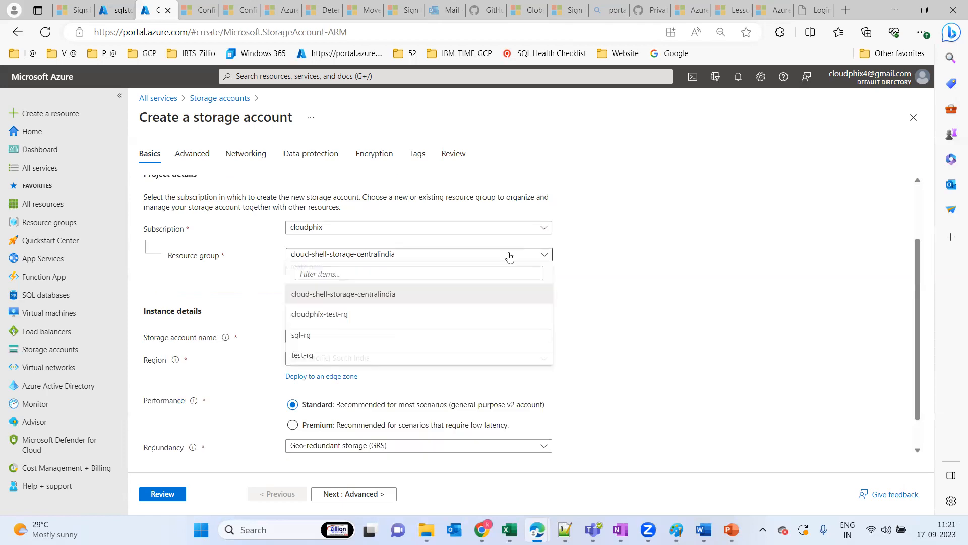
{"action": "left_click", "coordinate": [341, 357]}
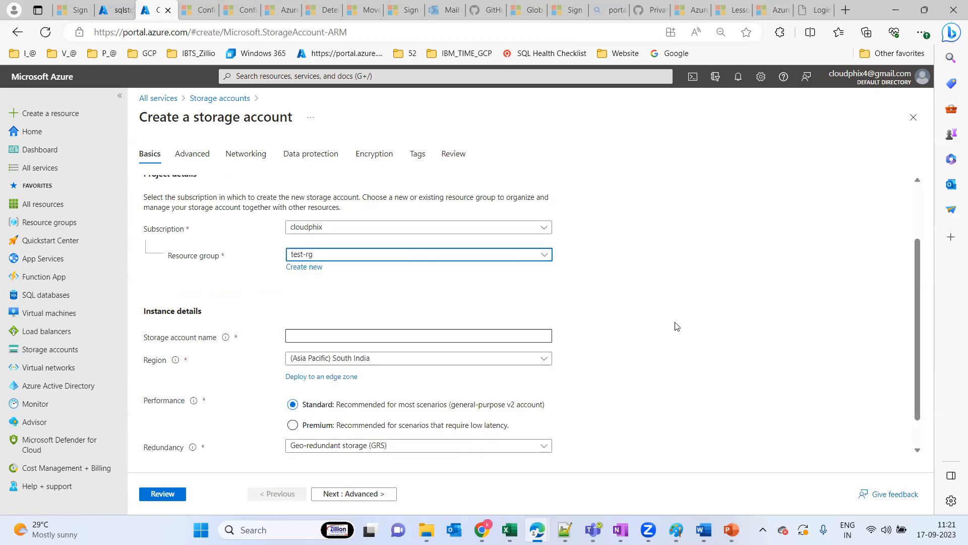
Name the new storage account sqlsa2023
{"action": "scroll", "coordinate": [919, 264], "scroll_direction": "down", "scroll_amount": 1}
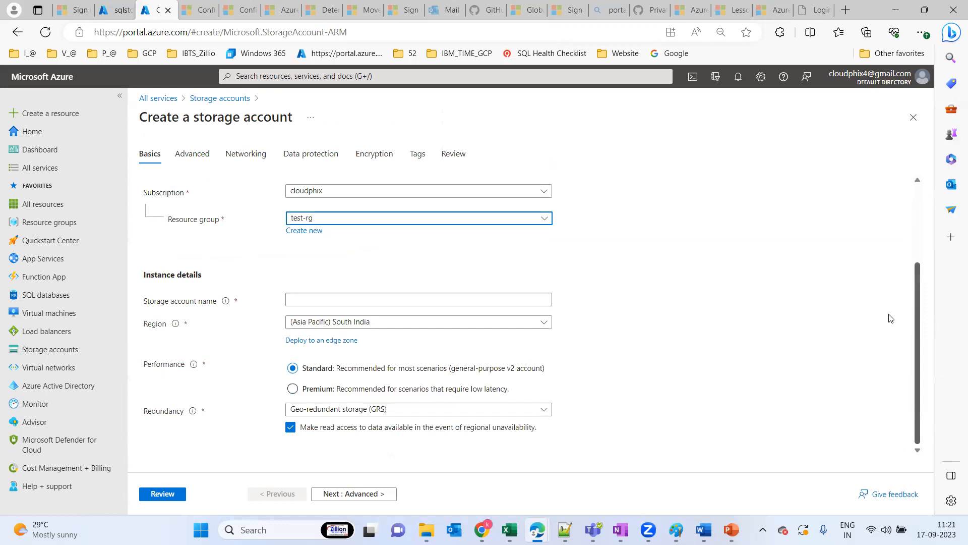
{"action": "left_click", "coordinate": [315, 302]}
{"action": "type", "text": "s"}
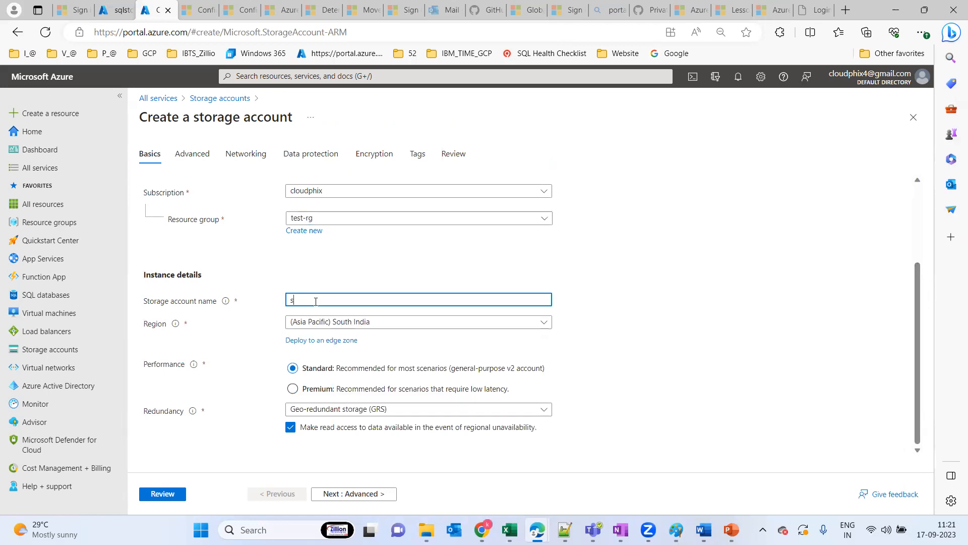
{"action": "type", "text": "qlsa2023"}
{"action": "left_click", "coordinate": [609, 355]}
Set the region to (US) East US and redundancy to Locally-redundant storage (LRS), and continue to the Advanced settings
{"action": "left_click", "coordinate": [424, 326]}
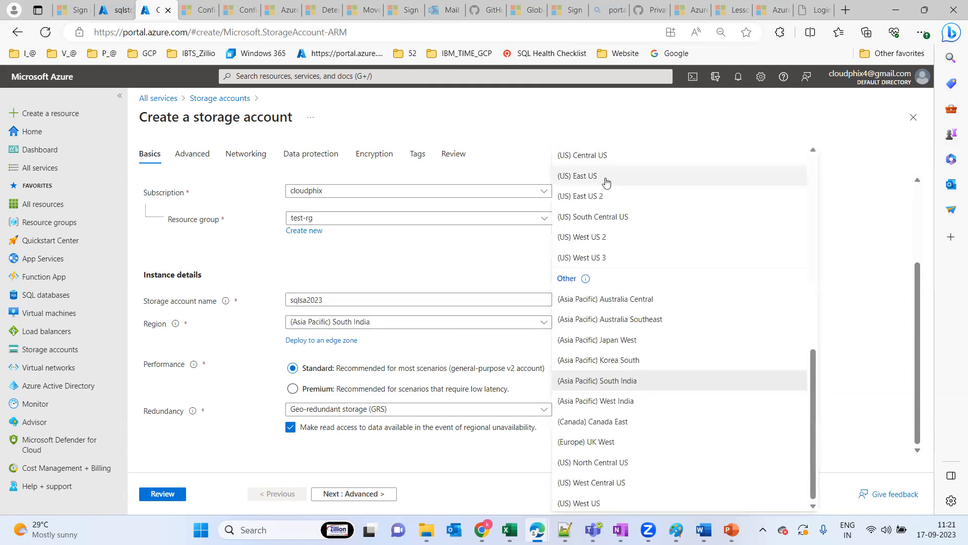
{"action": "left_click", "coordinate": [606, 180]}
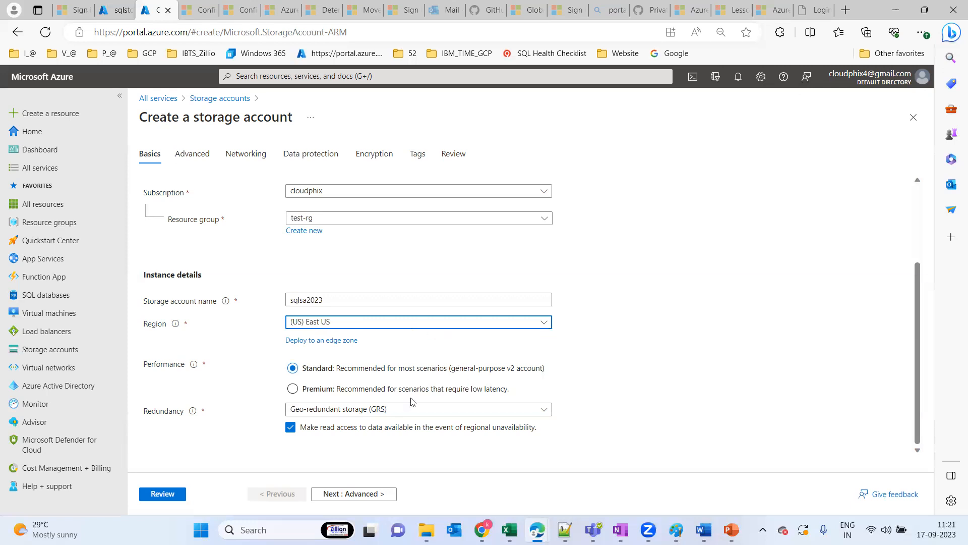
{"action": "left_click", "coordinate": [512, 418]}
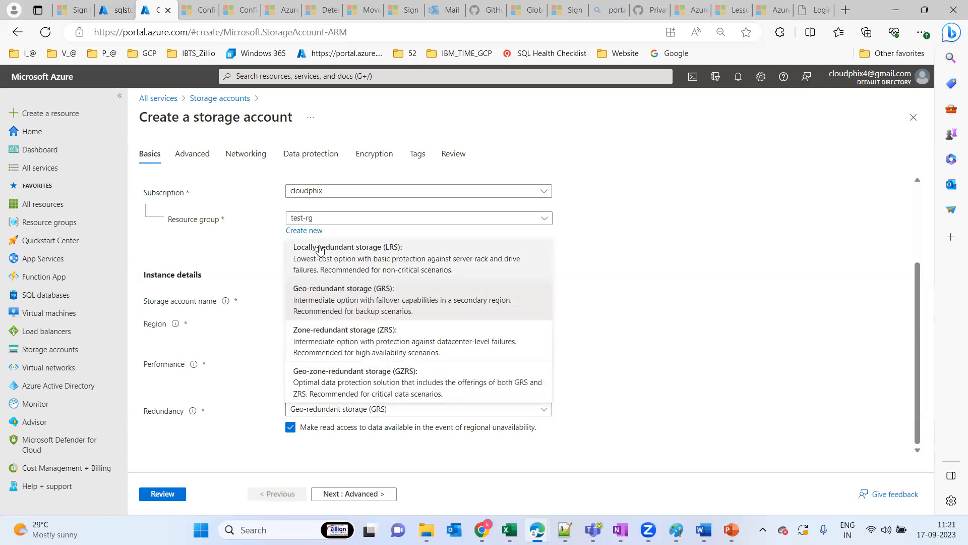
{"action": "left_click", "coordinate": [371, 265]}
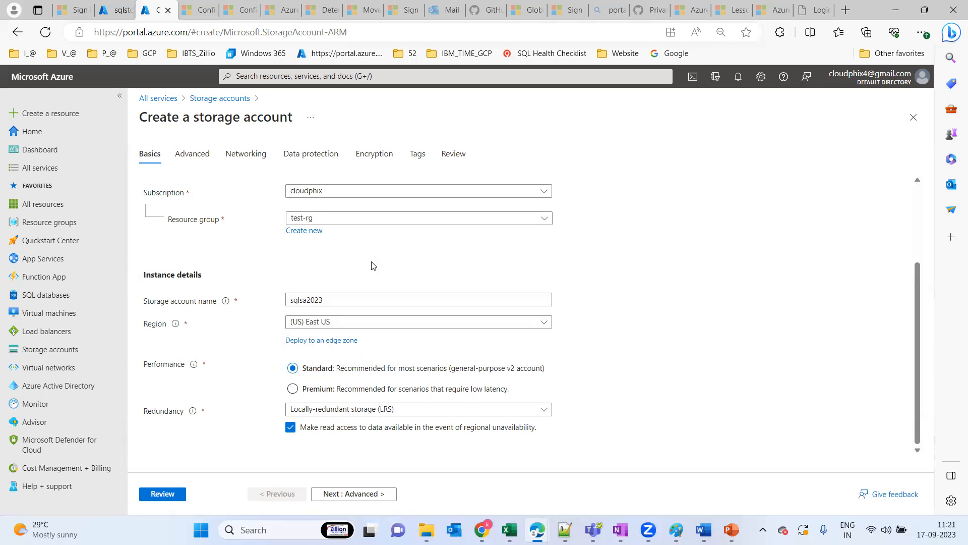
{"action": "left_click", "coordinate": [347, 495]}
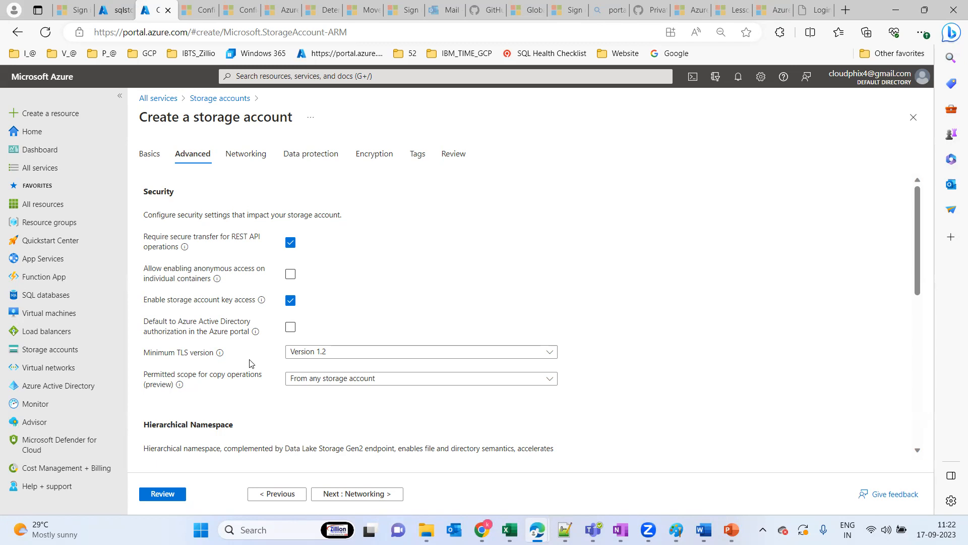
Examine the Advanced settings for minimum TLS version, hierarchical namespace, access protocols, cross-tenant replication and access tier
{"action": "left_click", "coordinate": [379, 358]}
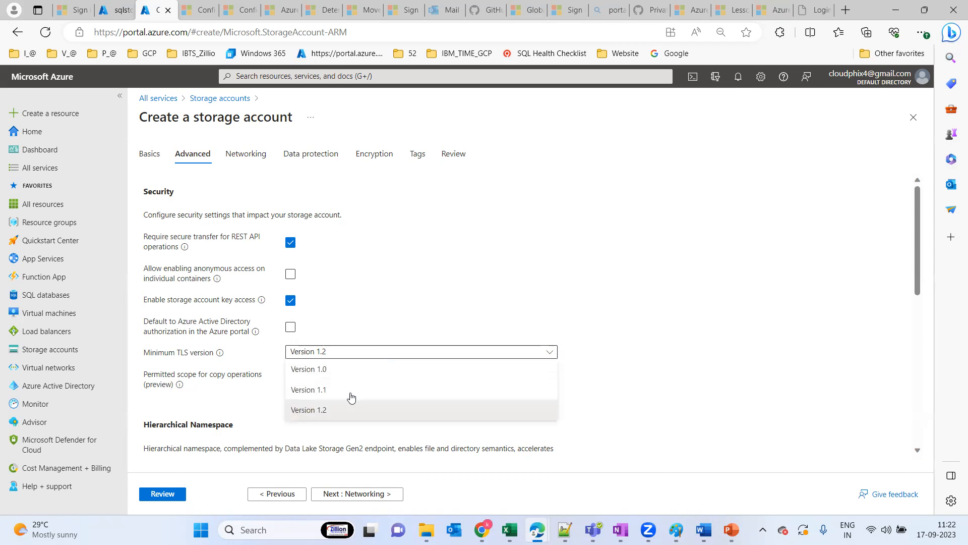
{"action": "left_click", "coordinate": [423, 324]}
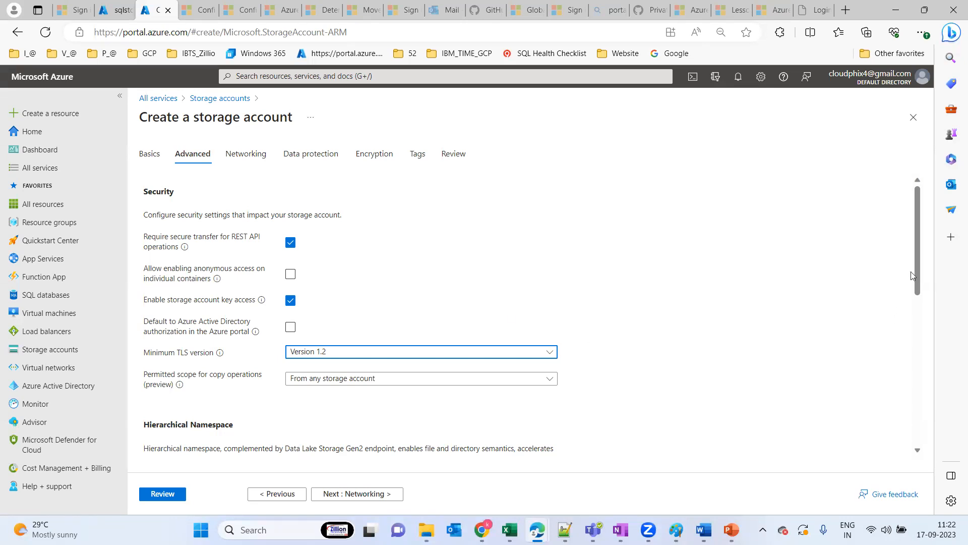
{"action": "left_click_drag", "start_coordinate": [920, 247], "coordinate": [927, 328]}
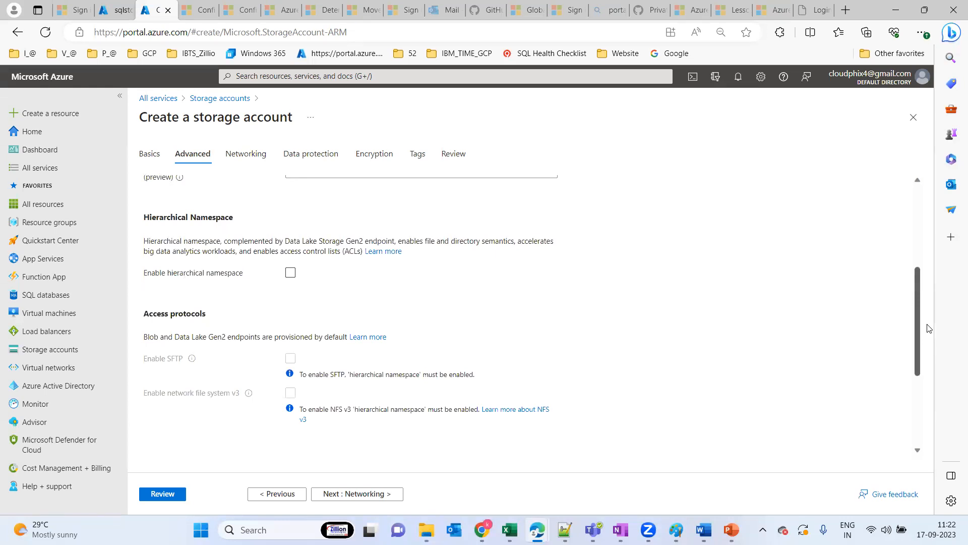
{"action": "left_click_drag", "start_coordinate": [929, 328], "coordinate": [919, 435]}
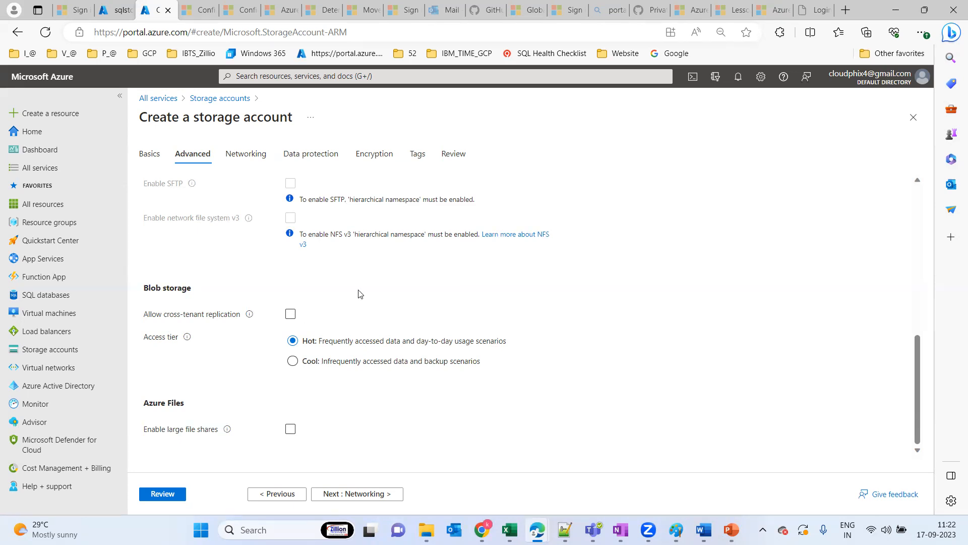
{"action": "left_click", "coordinate": [291, 315]}
{"action": "left_click", "coordinate": [291, 315]}
{"action": "left_click_drag", "start_coordinate": [917, 388], "coordinate": [901, 450]}
{"action": "left_click_drag", "start_coordinate": [916, 417], "coordinate": [910, 216]}
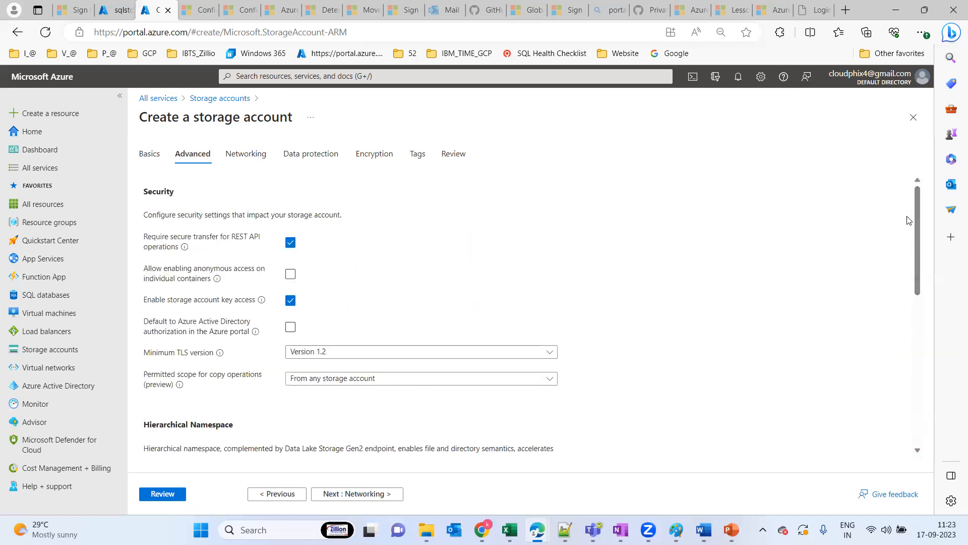
Accept the Advanced and Networking settings as they are and proceed to Data protection
{"action": "left_click", "coordinate": [344, 495]}
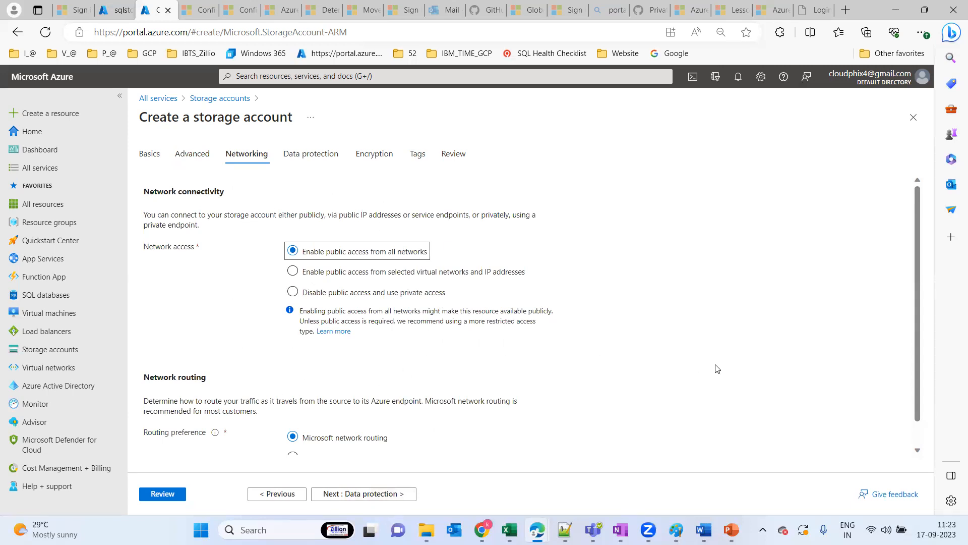
{"action": "left_click_drag", "start_coordinate": [916, 264], "coordinate": [923, 406]}
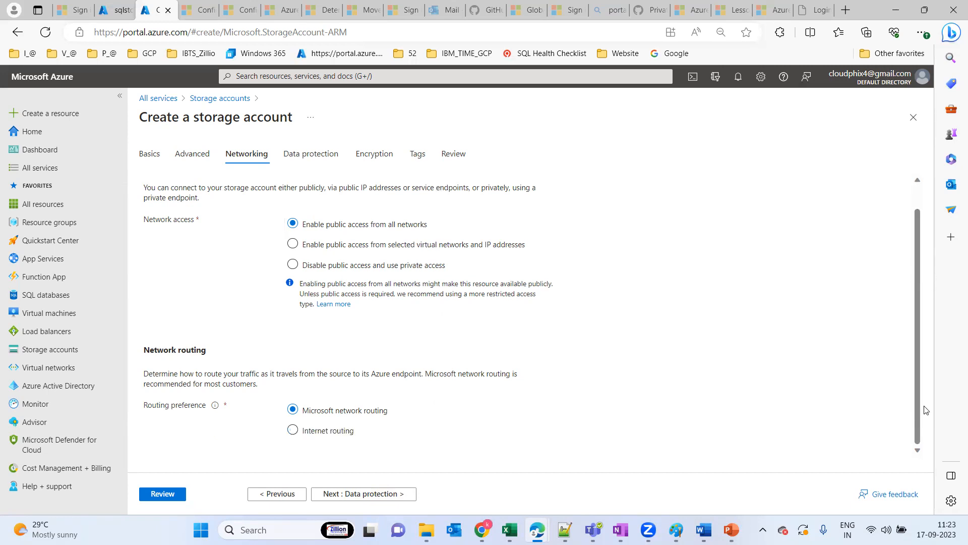
{"action": "left_click", "coordinate": [367, 493]}
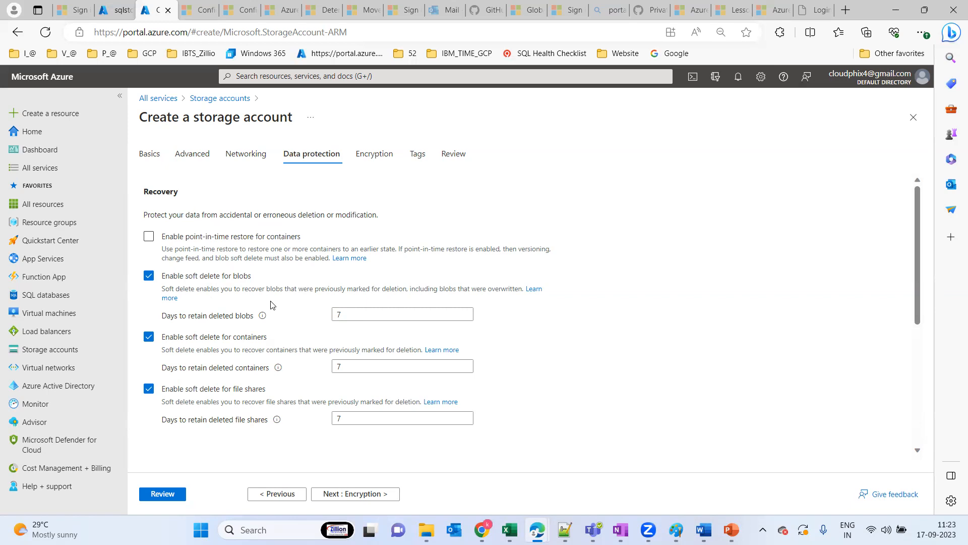
Read the linked documentation on soft delete for containers, search it for 7, and return to the storage account form
{"action": "left_click_drag", "start_coordinate": [363, 312], "coordinate": [311, 316]}
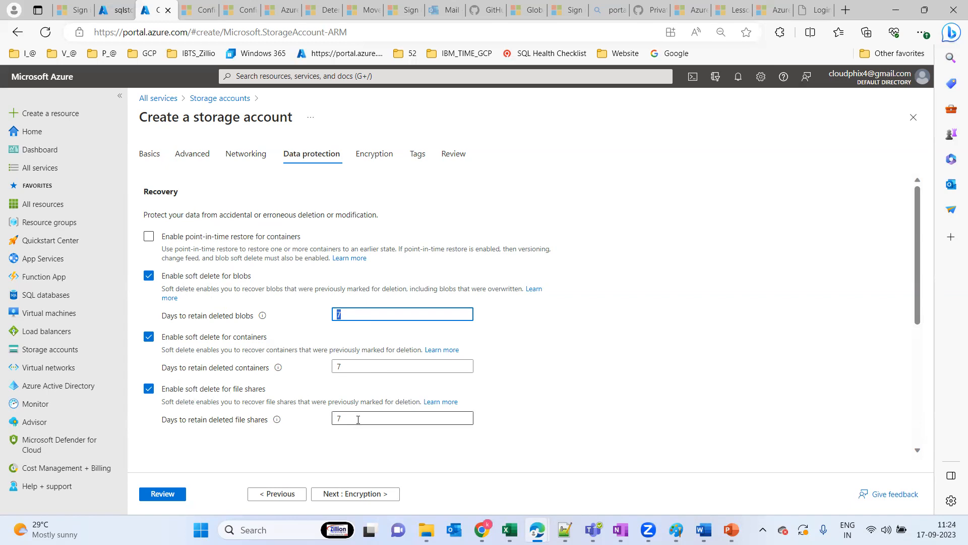
{"action": "left_click", "coordinate": [450, 353]}
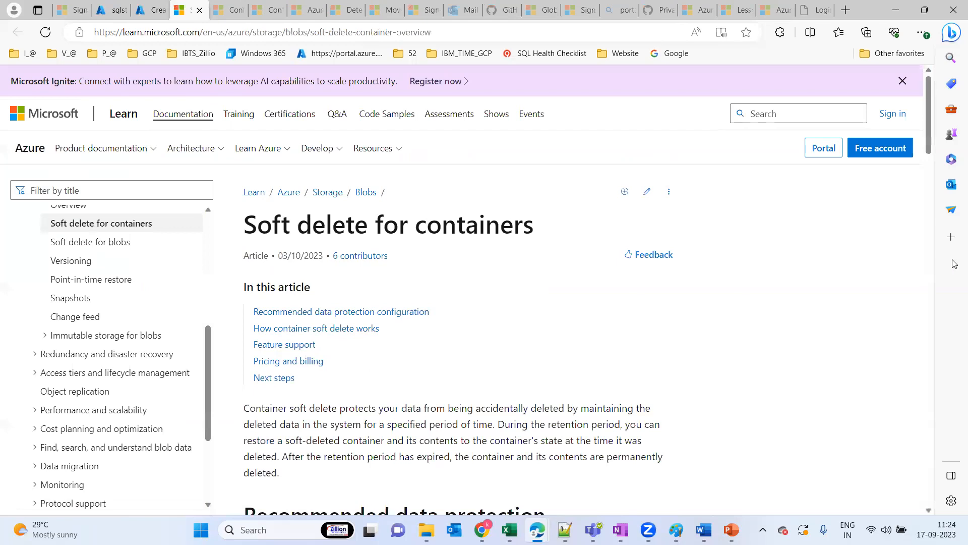
{"action": "scroll", "coordinate": [929, 110], "scroll_direction": "down", "scroll_amount": 5}
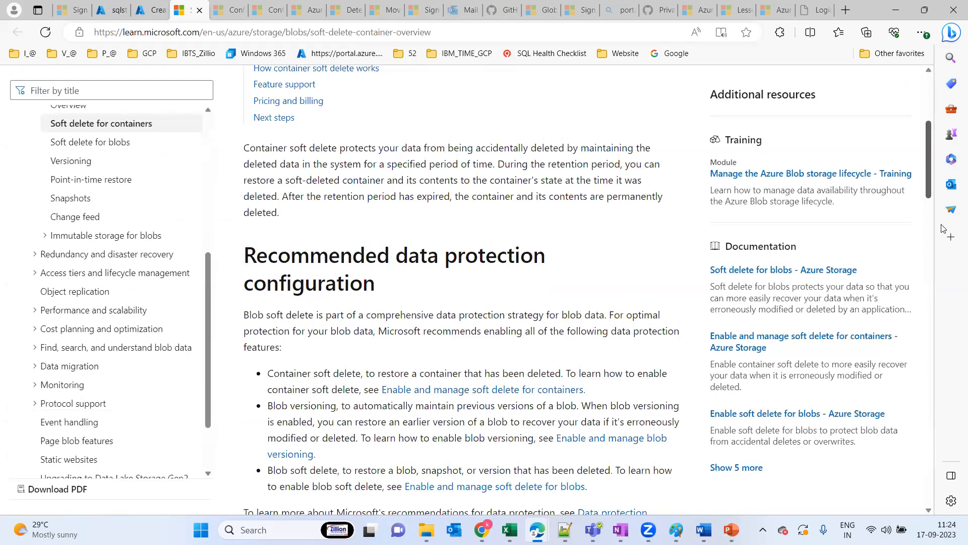
{"action": "scroll", "coordinate": [941, 228], "scroll_direction": "down", "scroll_amount": 10}
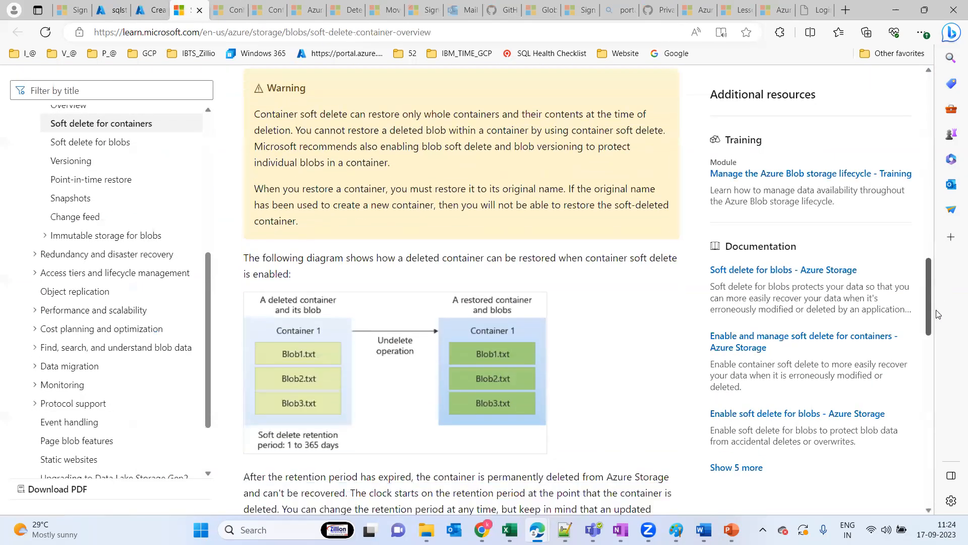
{"action": "scroll", "coordinate": [937, 314], "scroll_direction": "down", "scroll_amount": 6}
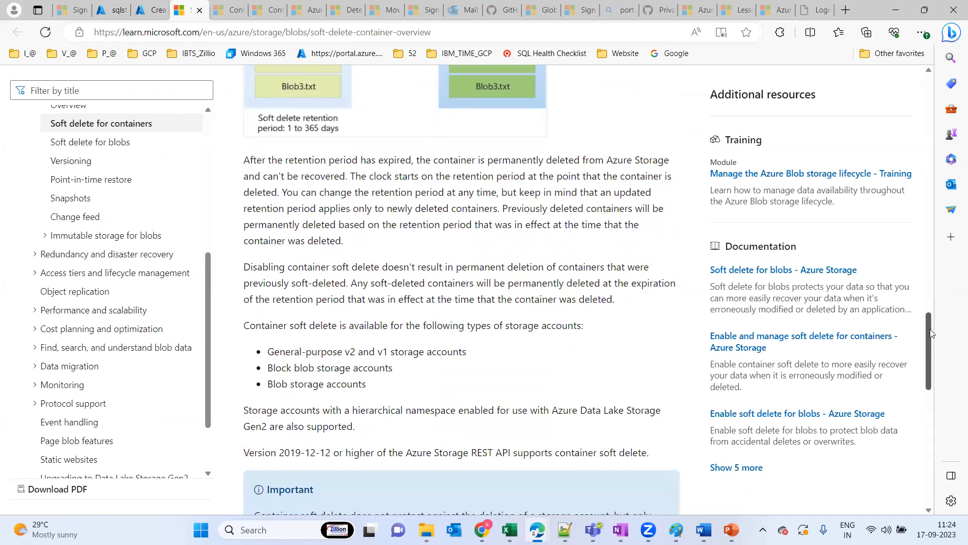
{"action": "left_click_drag", "start_coordinate": [930, 330], "coordinate": [928, 434]}
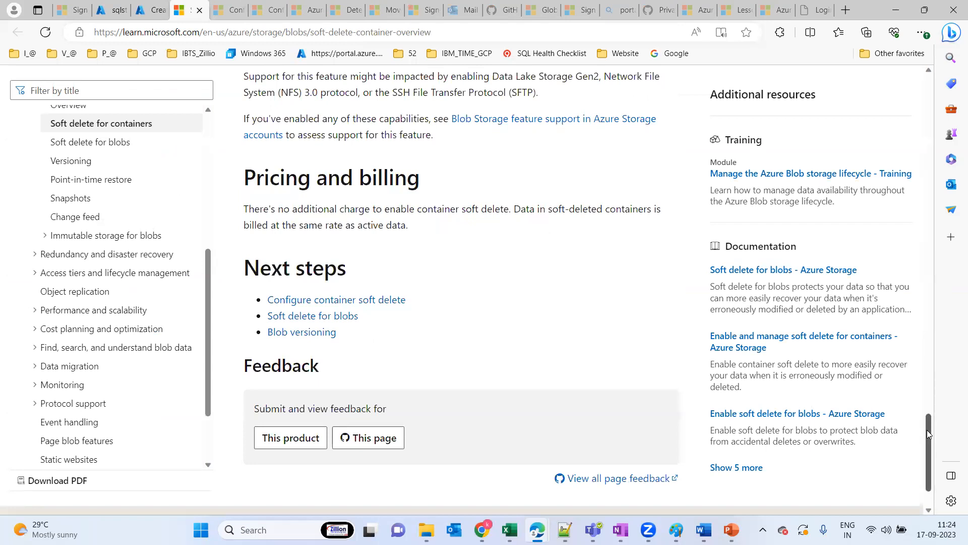
{"action": "key", "text": "ctrl+f"}
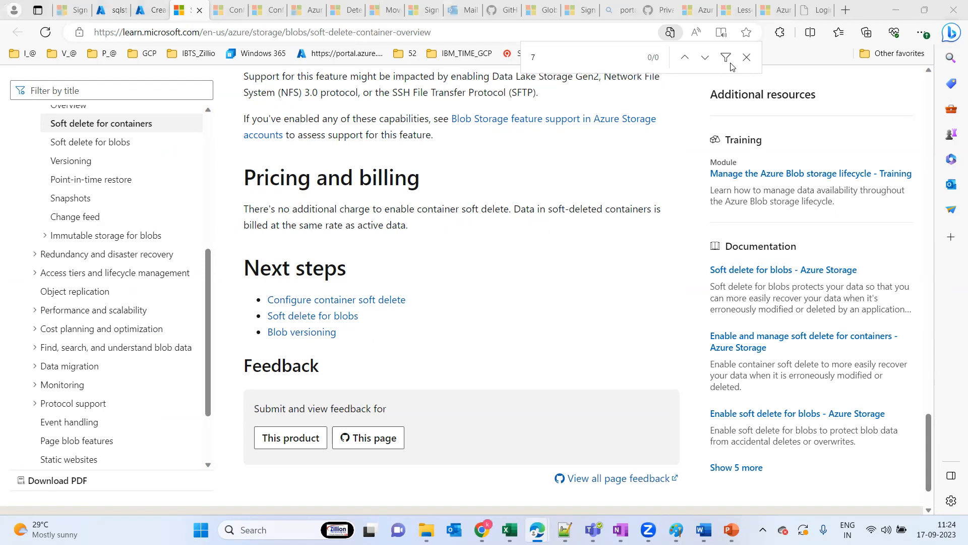
{"action": "left_click", "coordinate": [153, 7]}
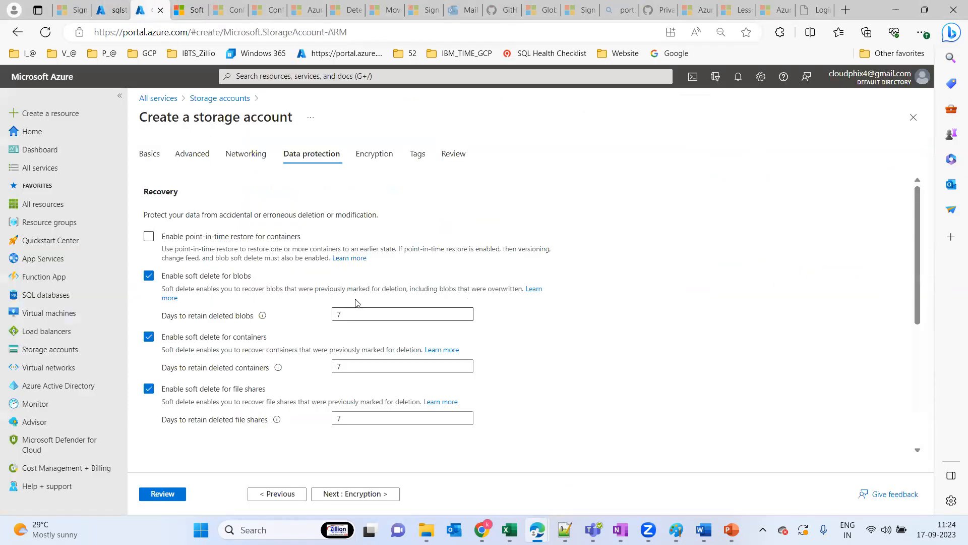
Set the days to retain deleted containers to 365
{"action": "double_click", "coordinate": [339, 314]}
{"action": "mouse_move", "coordinate": [263, 316]}
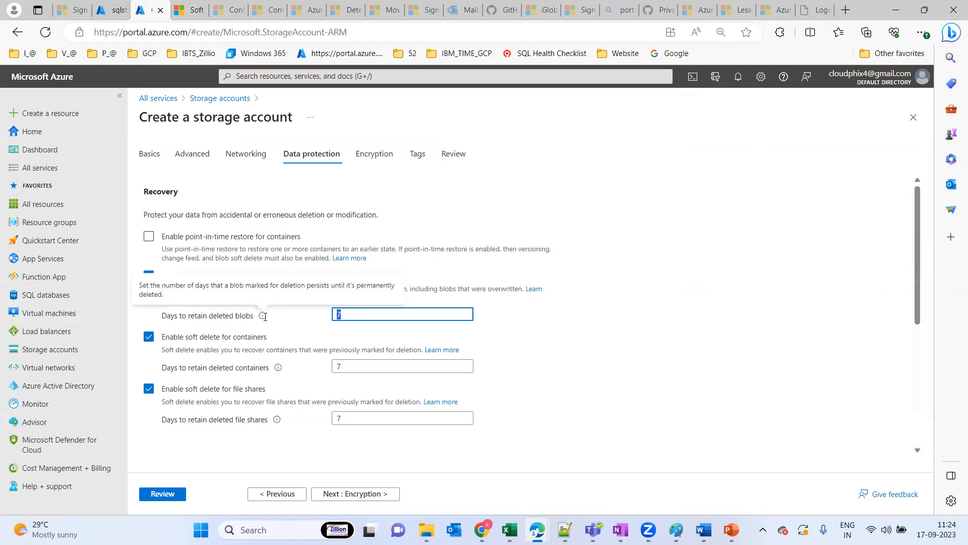
{"action": "double_click", "coordinate": [360, 368]}
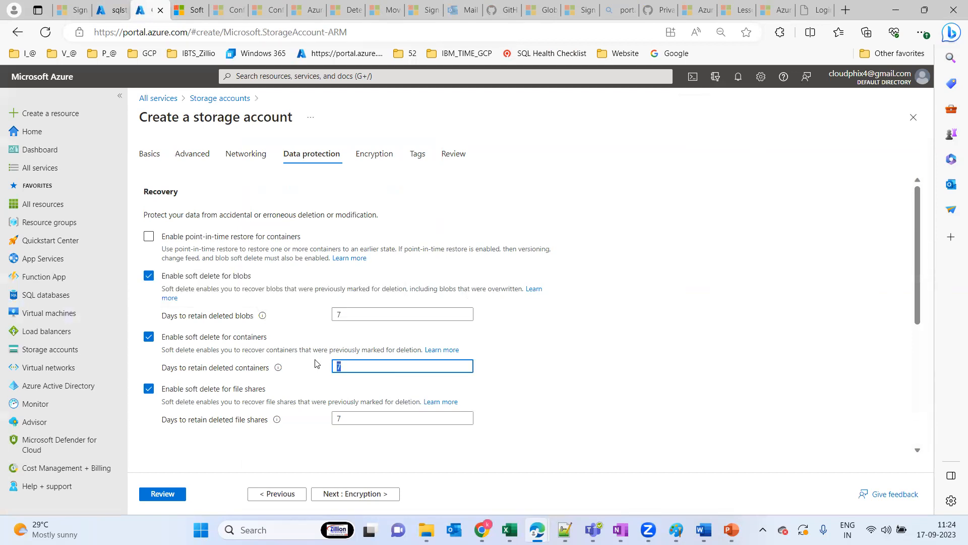
{"action": "type", "text": "365"}
{"action": "left_click", "coordinate": [575, 406]}
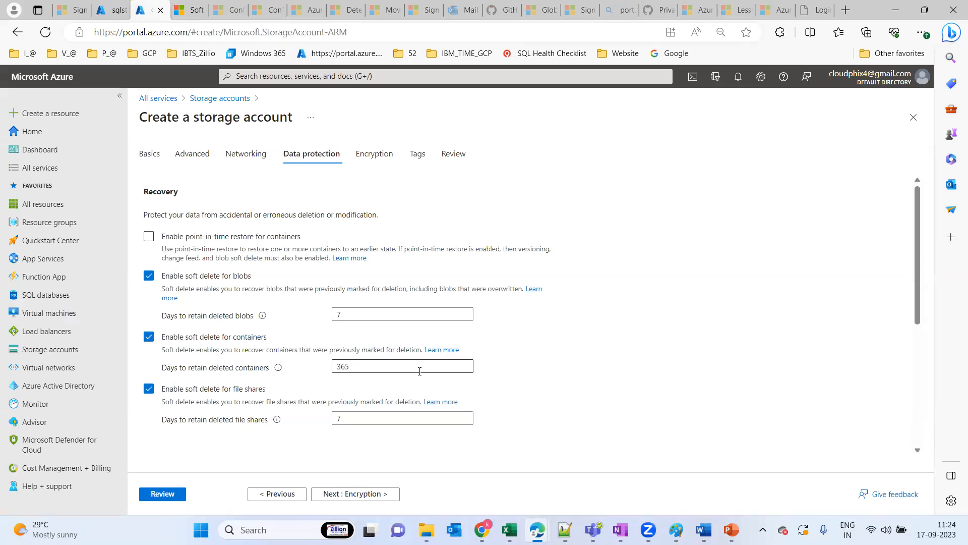
Try a retention period of 1000 days for deleted containers
{"action": "left_click_drag", "start_coordinate": [358, 366], "coordinate": [314, 367]}
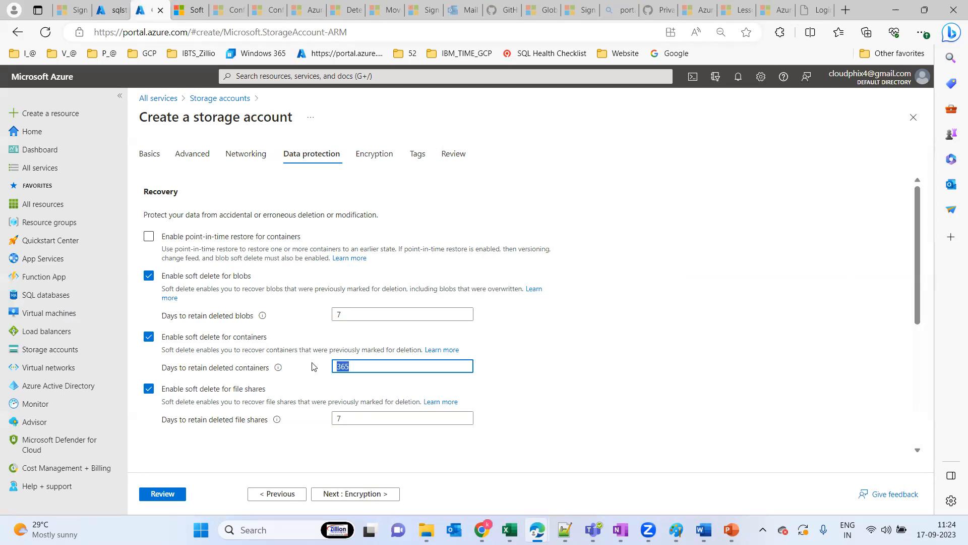
{"action": "type", "text": "1000"}
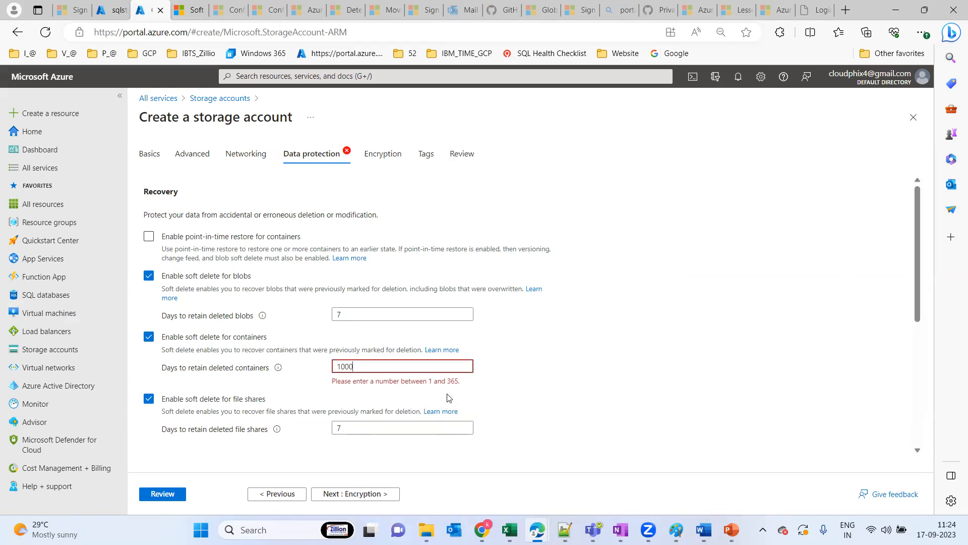
{"action": "left_click_drag", "start_coordinate": [405, 364], "coordinate": [322, 365]}
{"action": "left_click", "coordinate": [561, 345]}
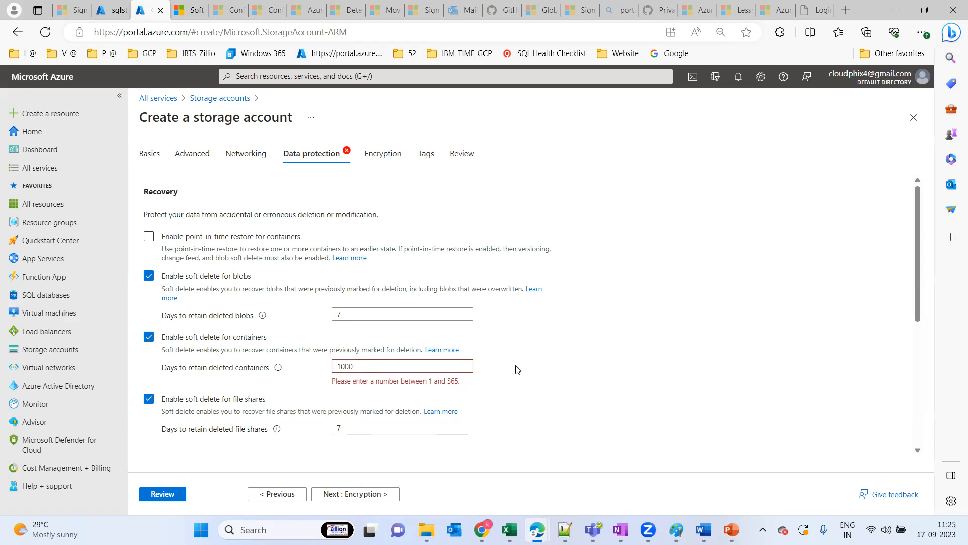
Set the retention period for deleted containers back to 7 days
{"action": "left_click_drag", "start_coordinate": [394, 369], "coordinate": [267, 364]}
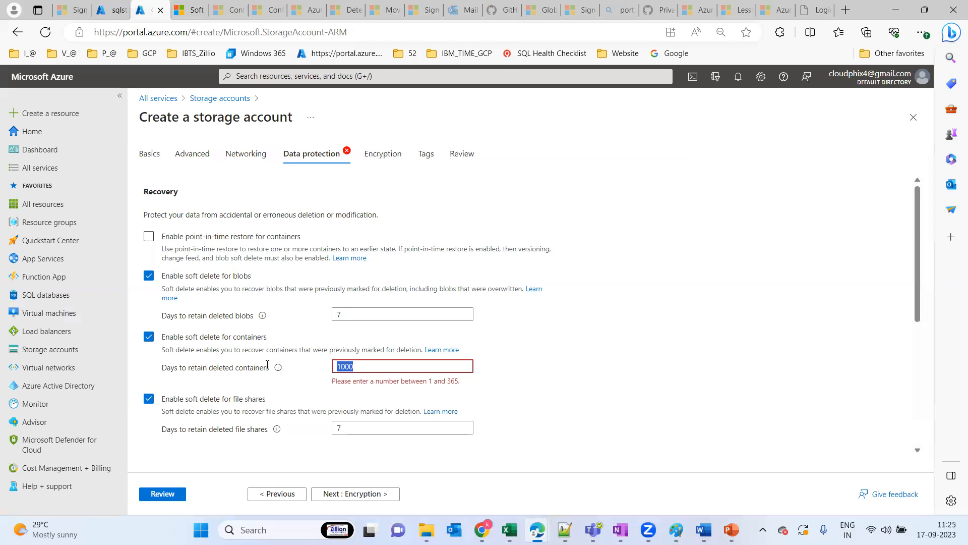
{"action": "type", "text": "7"}
{"action": "left_click", "coordinate": [597, 391]}
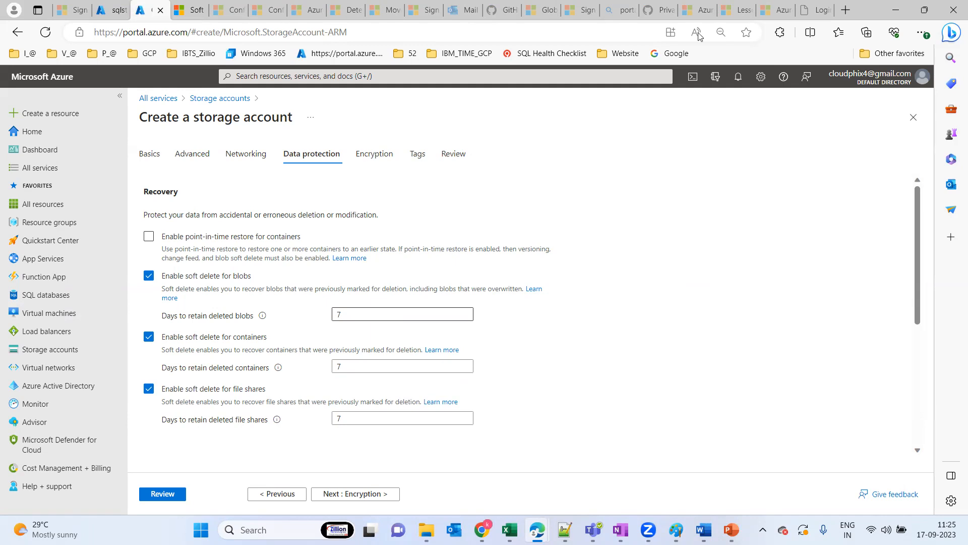
Proceed to encryption, examine the customer-managed key options for all service types, and set the encryption type back to Microsoft-managed keys
{"action": "left_click", "coordinate": [364, 496]}
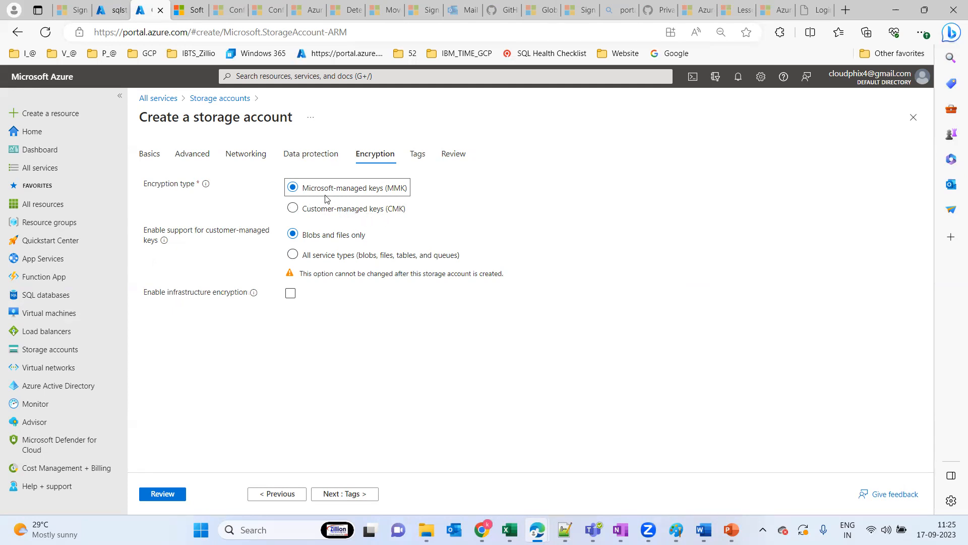
{"action": "left_click", "coordinate": [303, 212]}
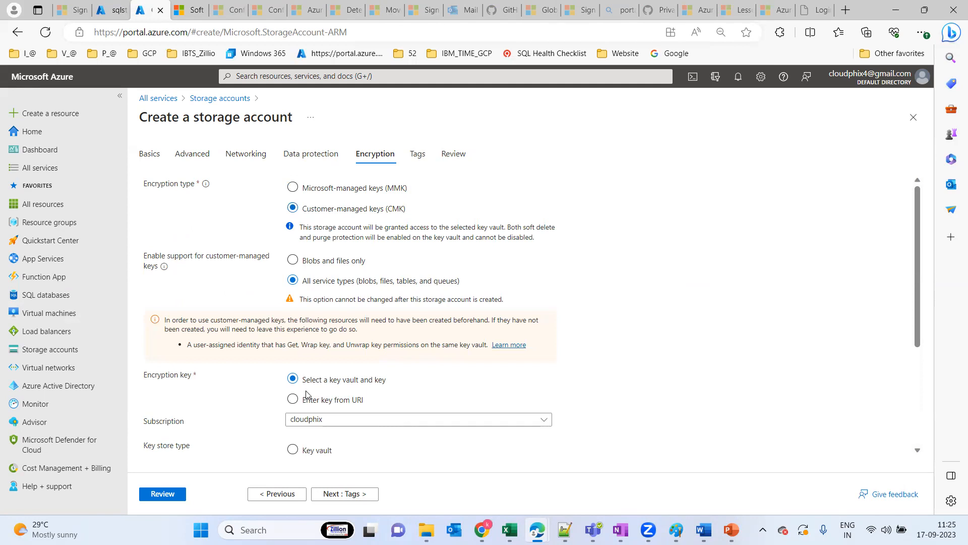
{"action": "mouse_move", "coordinate": [914, 209]}
{"action": "left_mouse_down"}
{"action": "mouse_move", "coordinate": [931, 311]}
{"action": "mouse_move", "coordinate": [913, 207]}
{"action": "left_mouse_up"}
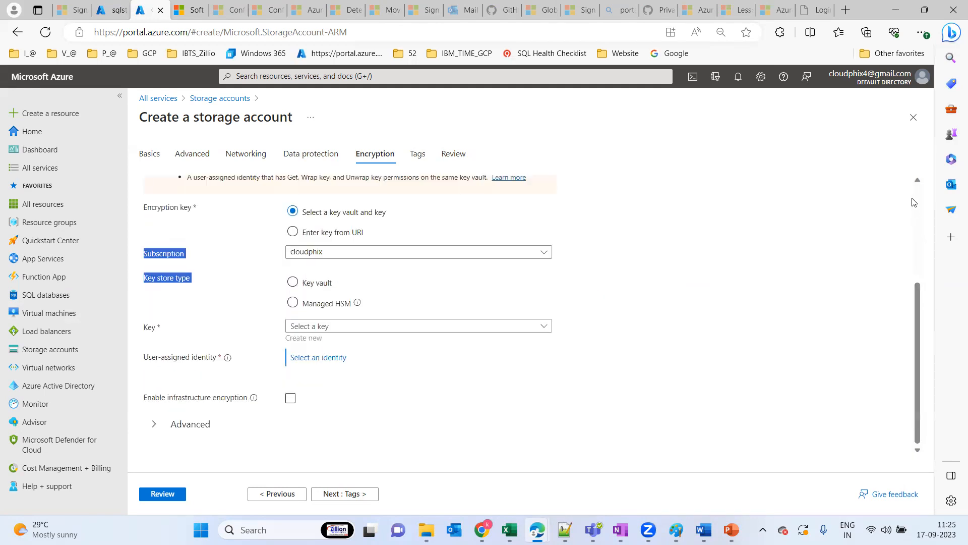
{"action": "left_click", "coordinate": [806, 207]}
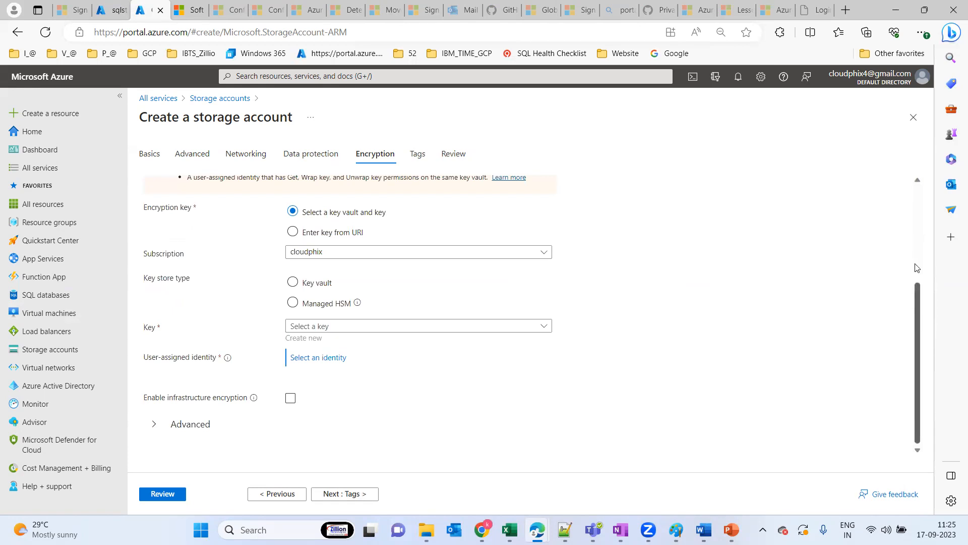
{"action": "scroll", "coordinate": [917, 268], "scroll_direction": "up", "scroll_amount": 3}
{"action": "left_click", "coordinate": [318, 189]}
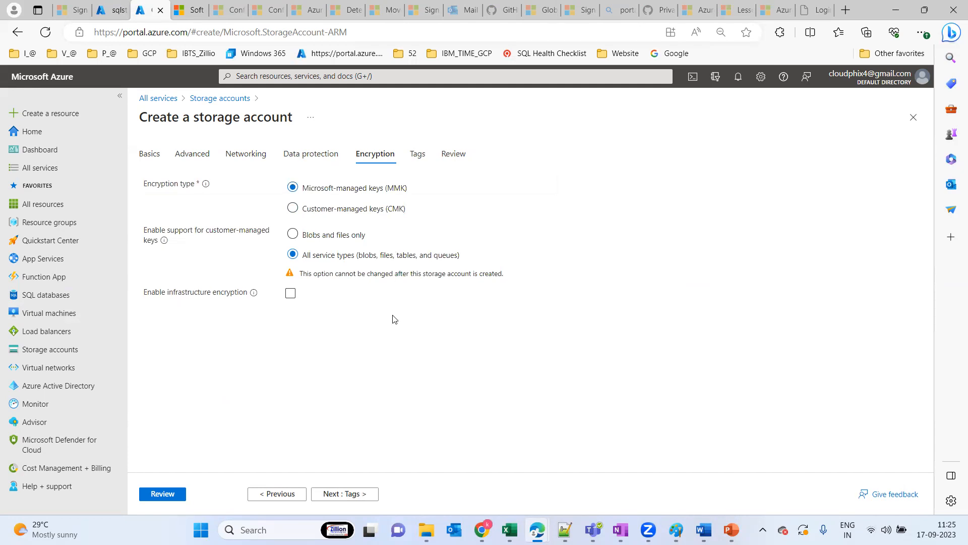
Leave the tags empty, proceed to the review of the settings and create the storage account
{"action": "left_click", "coordinate": [347, 494]}
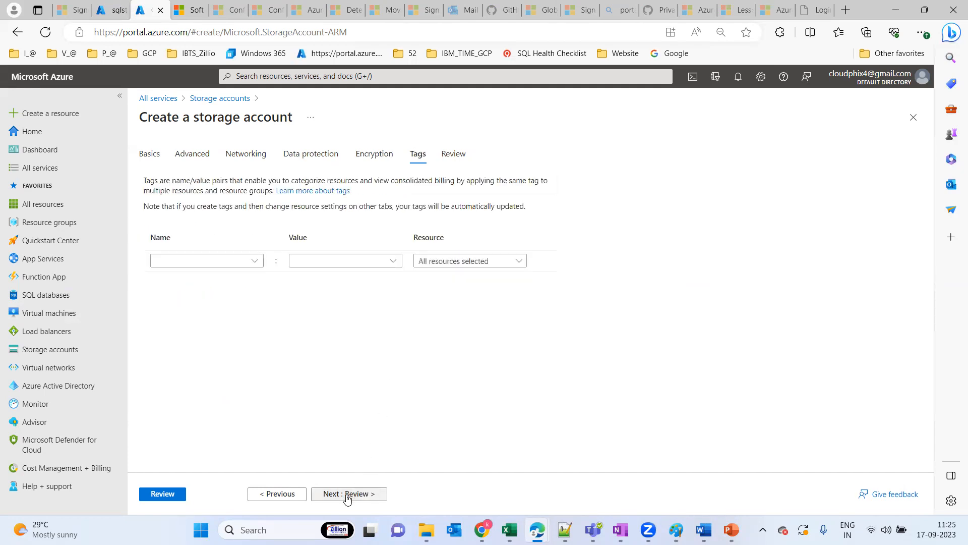
{"action": "left_click", "coordinate": [347, 494]}
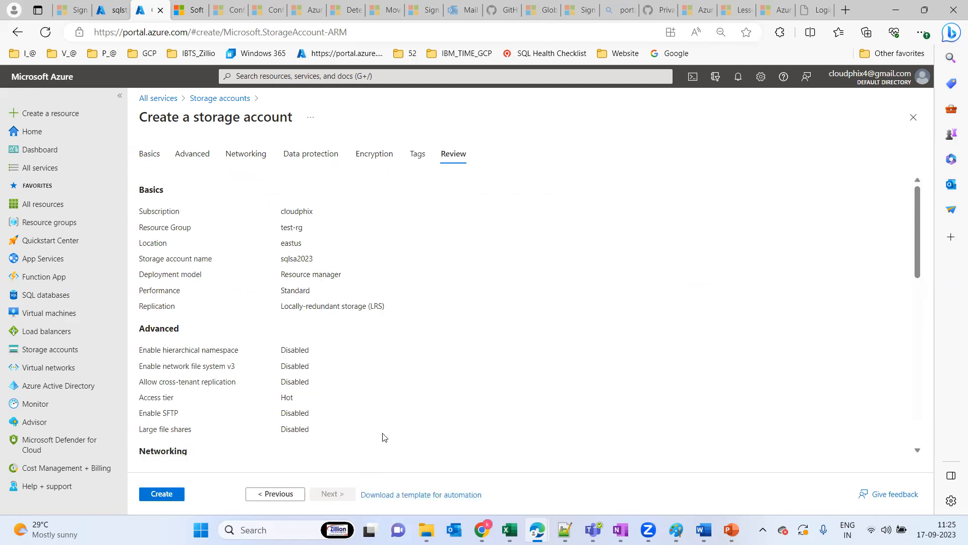
{"action": "left_click", "coordinate": [166, 492]}
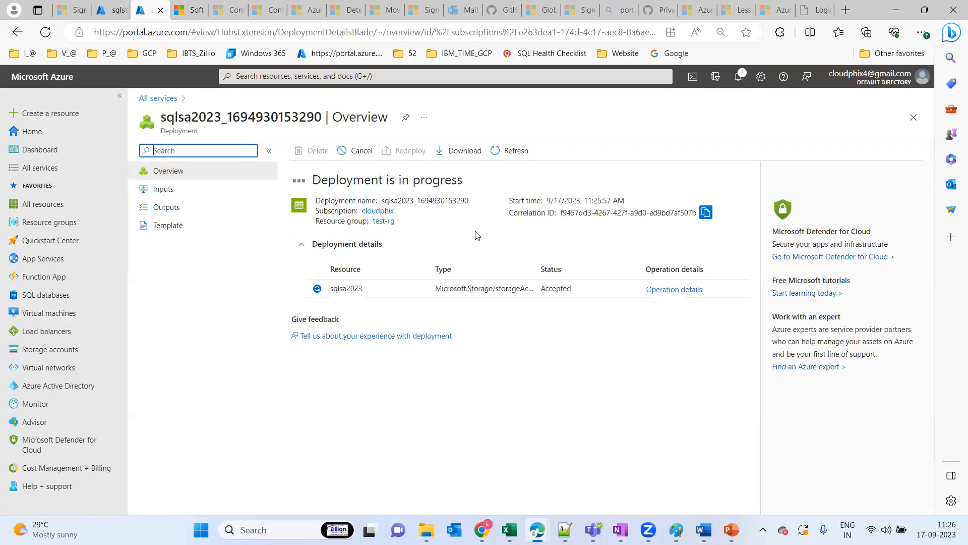
Check the deployment's progress in the notifications, load the resource groups page in the other portal session, and return to the deployment overview
{"action": "left_click", "coordinate": [737, 79]}
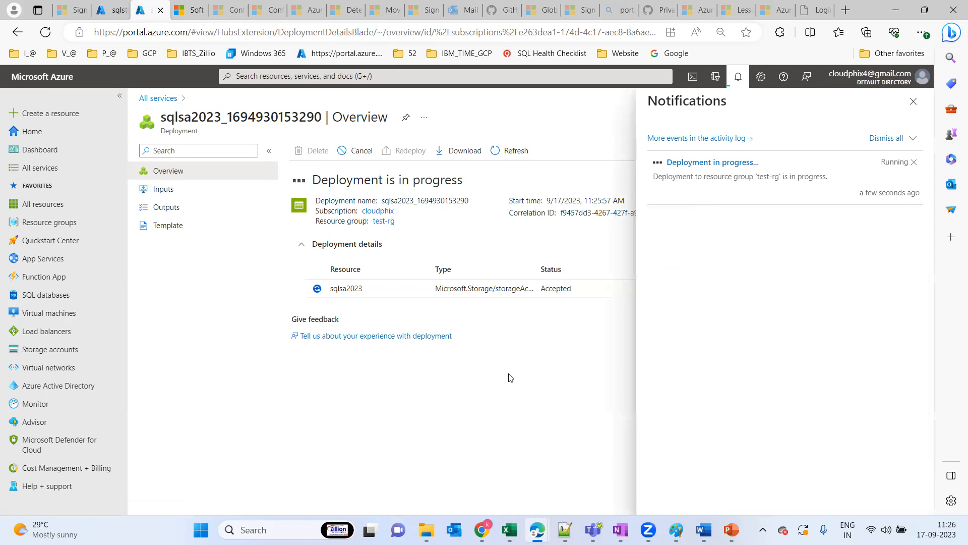
{"action": "left_click", "coordinate": [913, 102]}
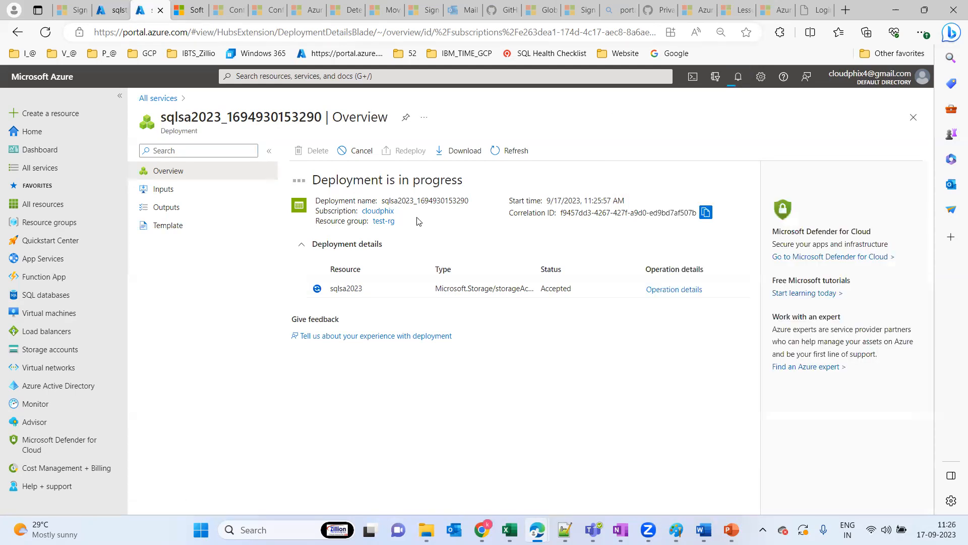
{"action": "left_click", "coordinate": [115, 15]}
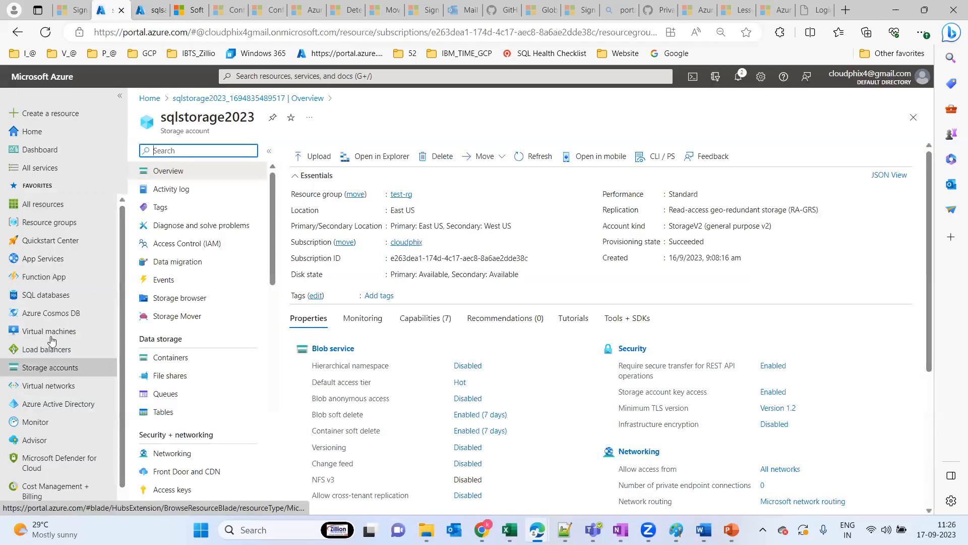
{"action": "left_click", "coordinate": [69, 227]}
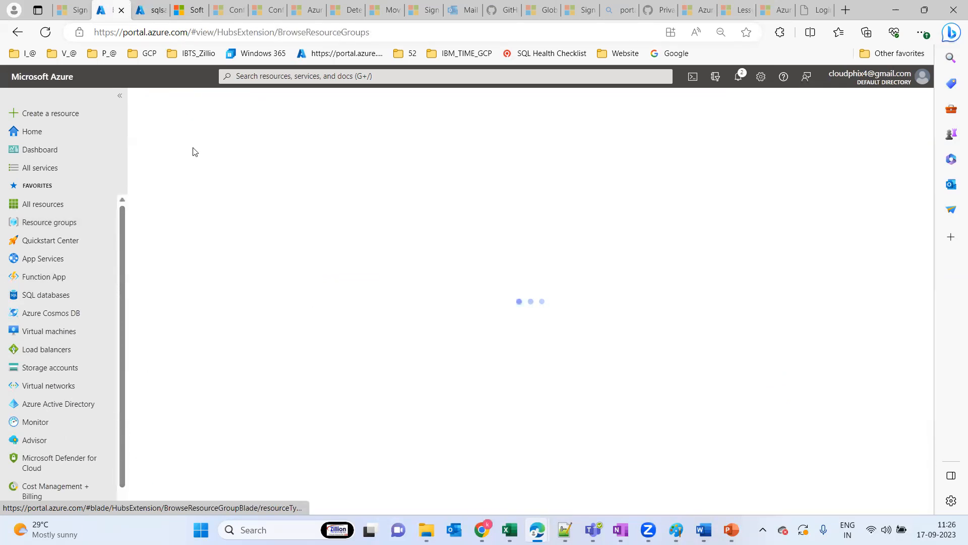
{"action": "left_click", "coordinate": [152, 11]}
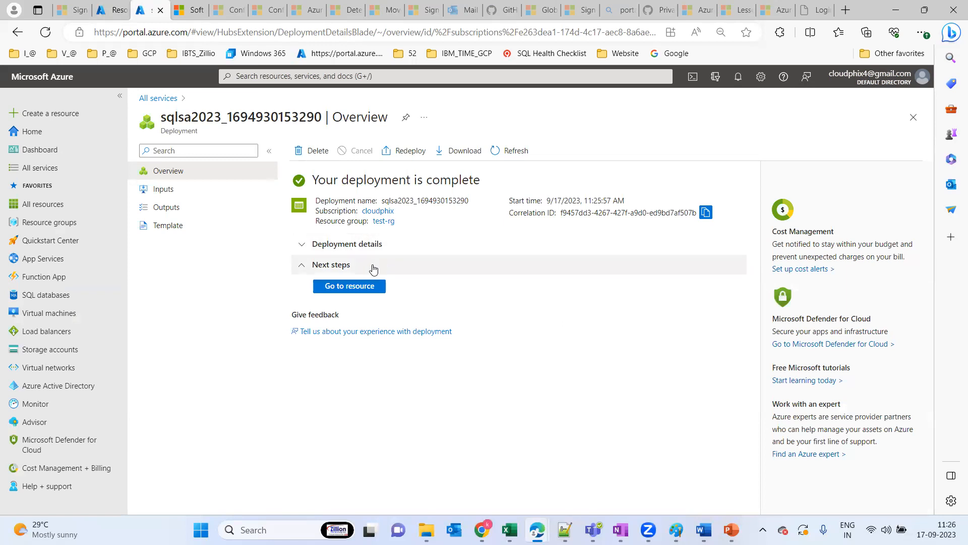
Go to the deployed resource, show the list of all storage accounts, and open sqlsa2023 from it
{"action": "left_click", "coordinate": [350, 289]}
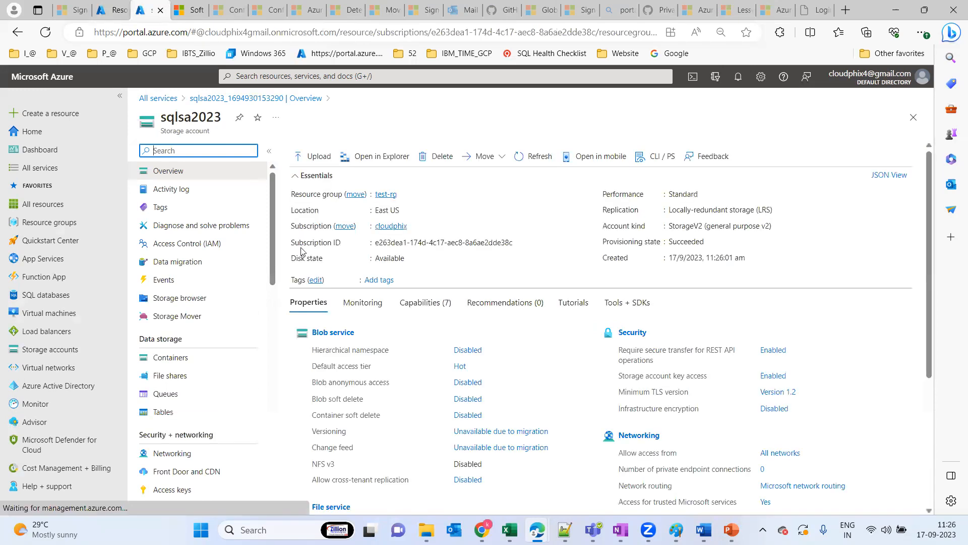
{"action": "left_click", "coordinate": [56, 355]}
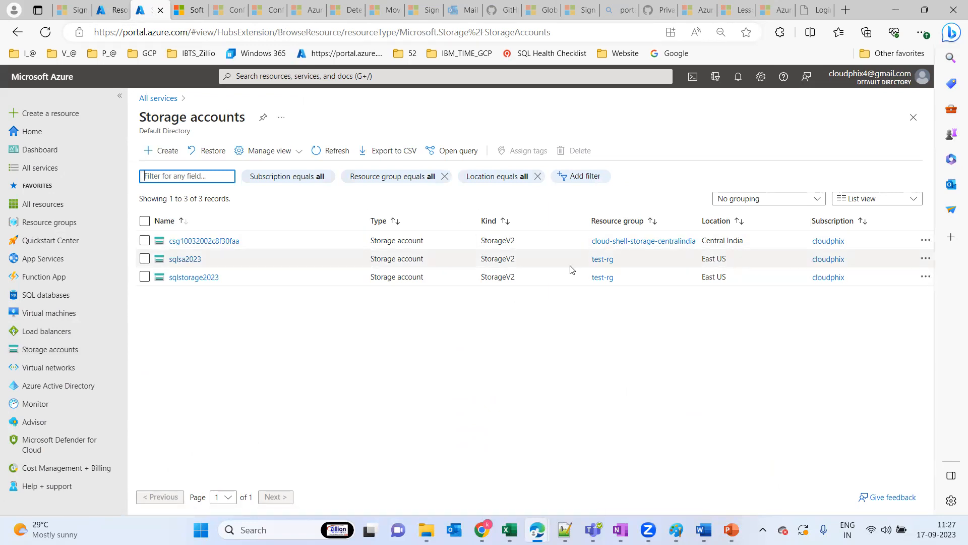
{"action": "left_click", "coordinate": [185, 259]}
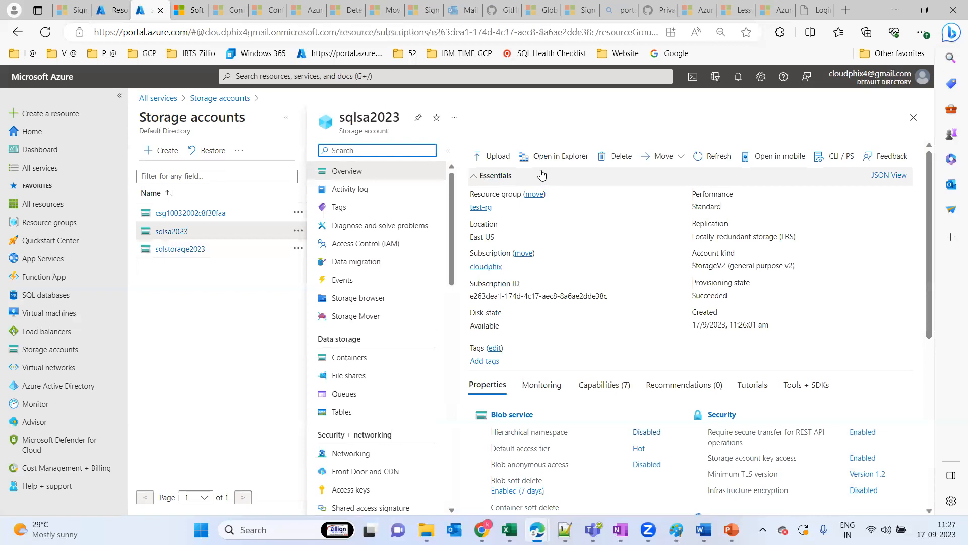
View the Azure Storage Explorer and Move options of sqlsa2023, and open the account's list of containers
{"action": "left_click", "coordinate": [570, 166]}
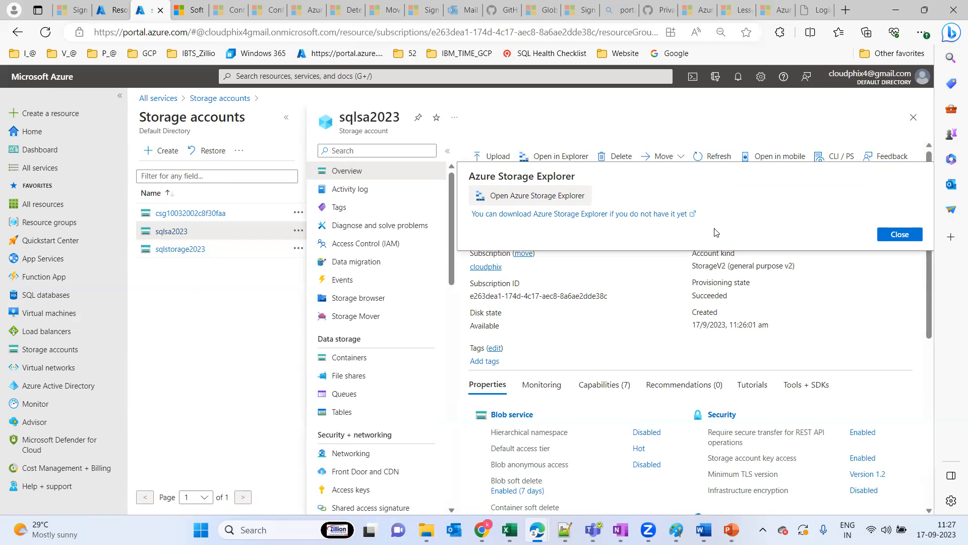
{"action": "left_click", "coordinate": [909, 236]}
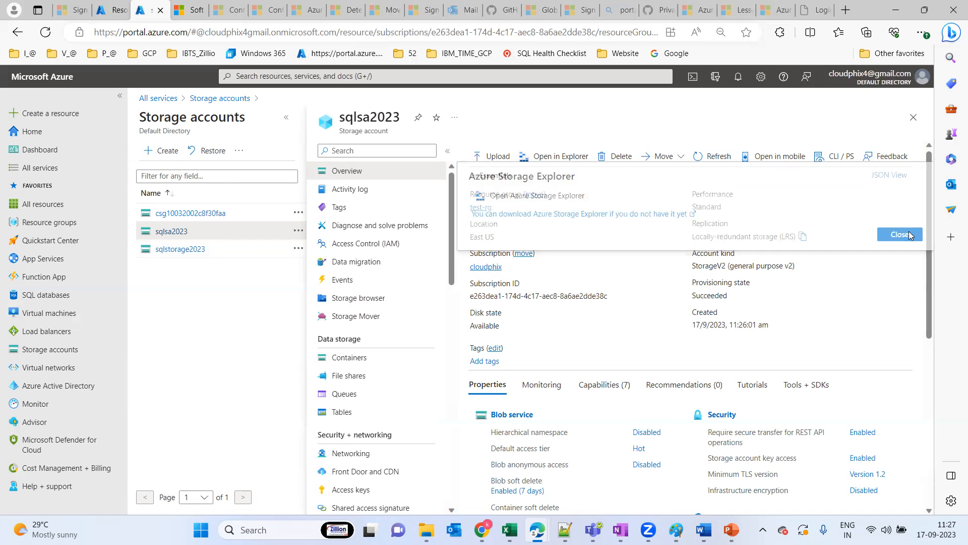
{"action": "left_click", "coordinate": [663, 157]}
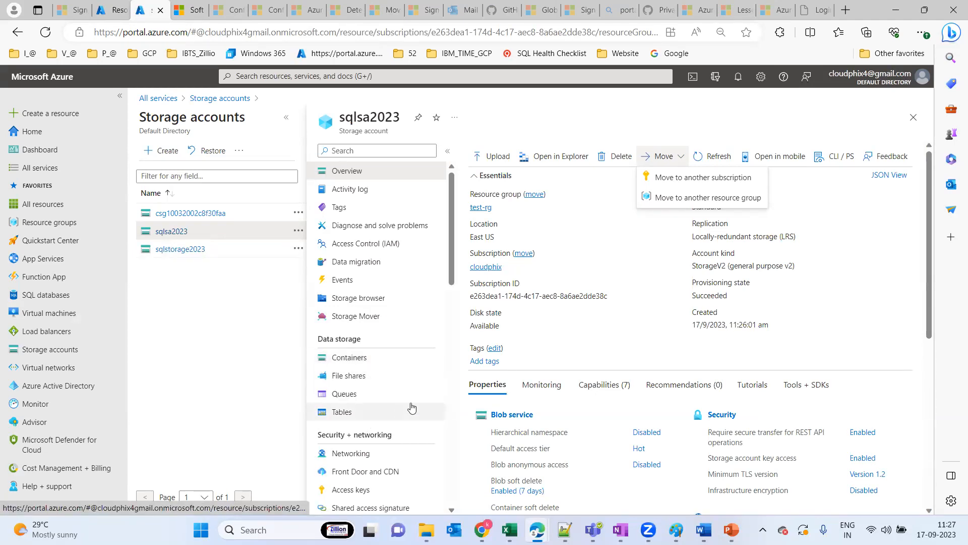
{"action": "left_click", "coordinate": [351, 362]}
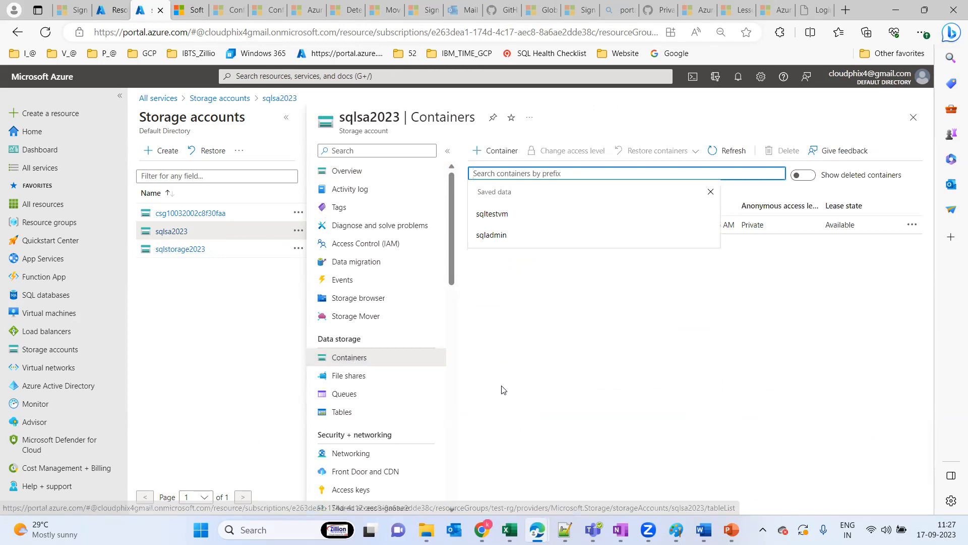
{"action": "left_click", "coordinate": [630, 337]}
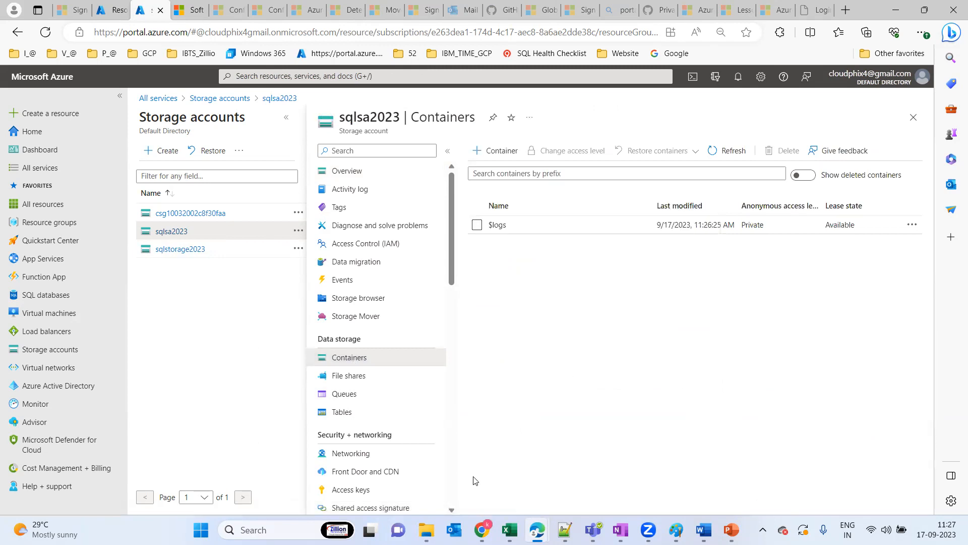
Switch to File Explorer, view the folders and new-item options on New Volume (D:), and return to the Azure portal in Edge
{"action": "left_click", "coordinate": [426, 530]}
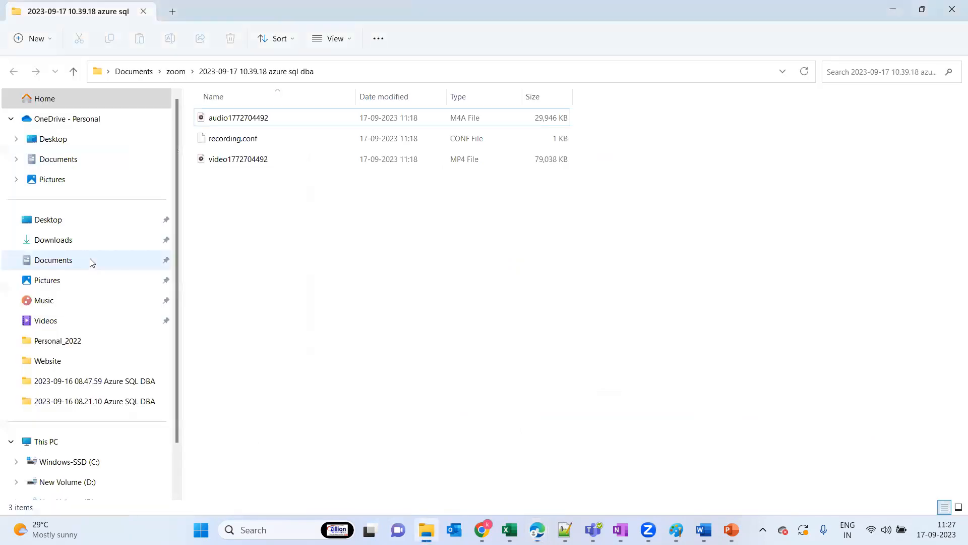
{"action": "left_click", "coordinate": [54, 443]}
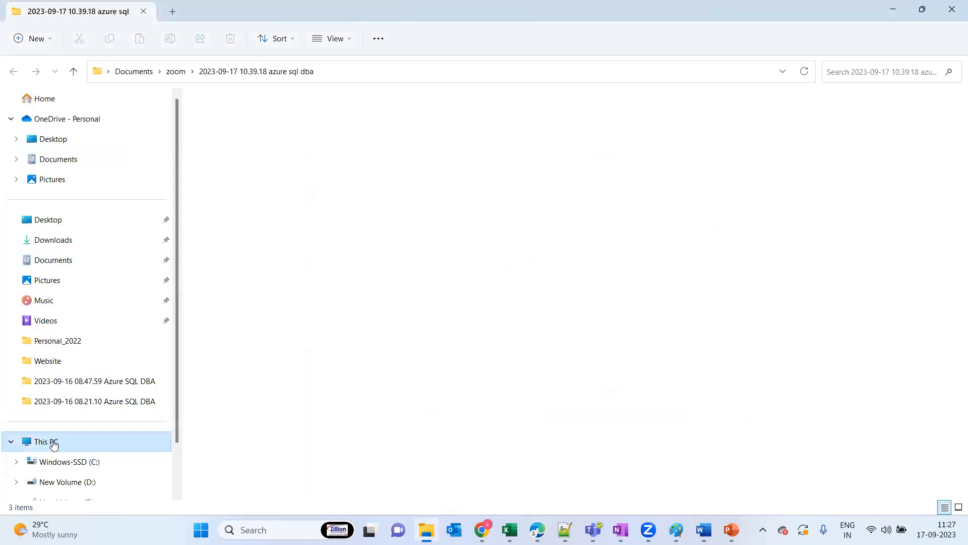
{"action": "double_click", "coordinate": [436, 133]}
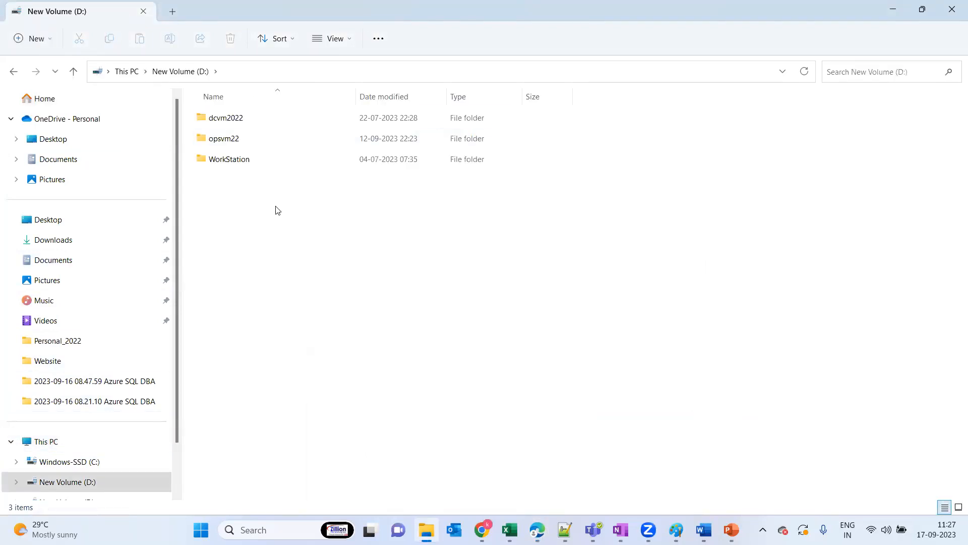
{"action": "right_click", "coordinate": [276, 207]}
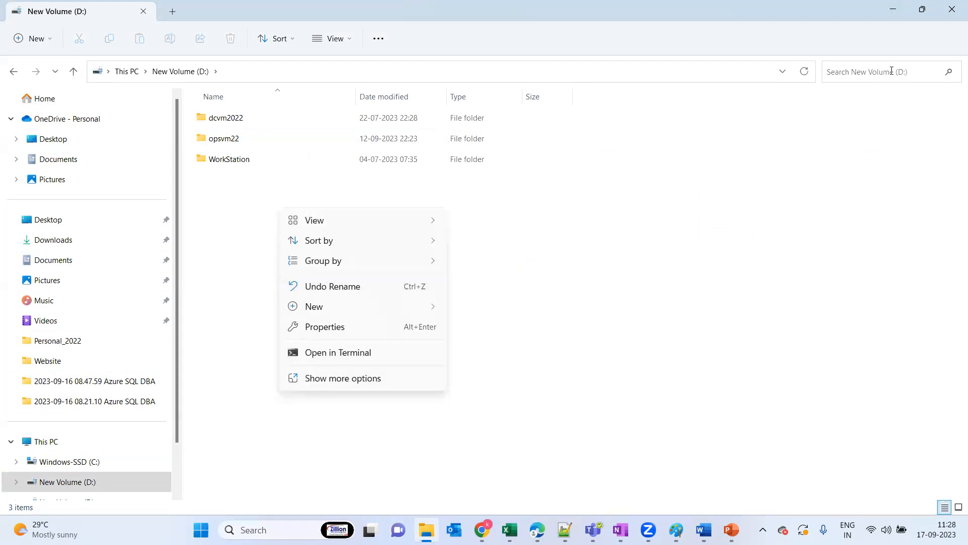
{"action": "left_click", "coordinate": [893, 9]}
{"action": "left_click", "coordinate": [892, 9]}
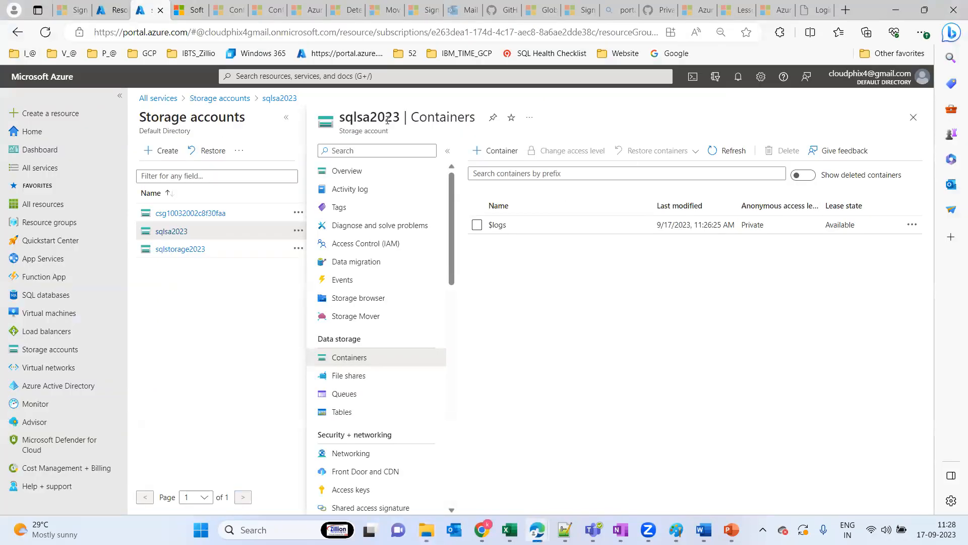
Create a container named sqlbkp in the storage account, with private (no anonymous) access
{"action": "left_click", "coordinate": [499, 157]}
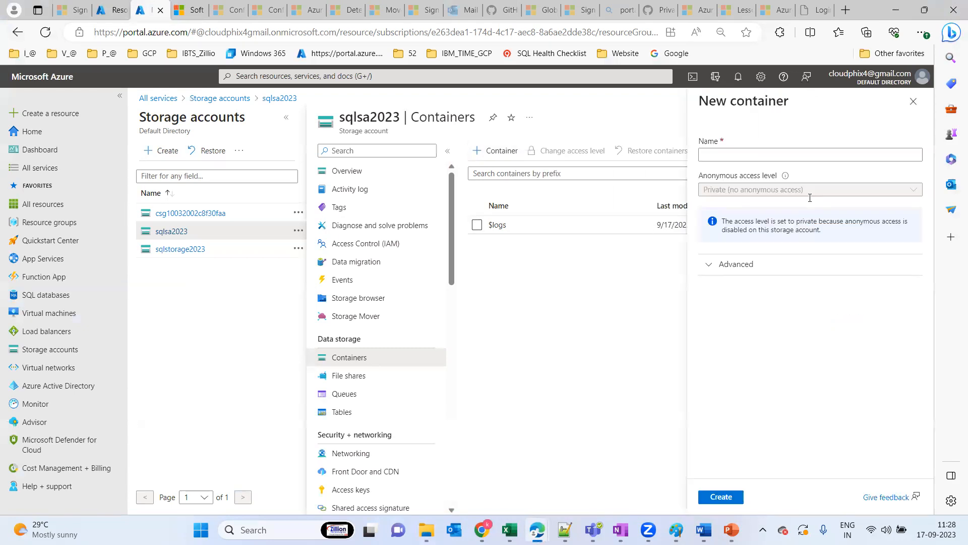
{"action": "left_click", "coordinate": [754, 166]}
{"action": "type", "text": "sqlbkp"}
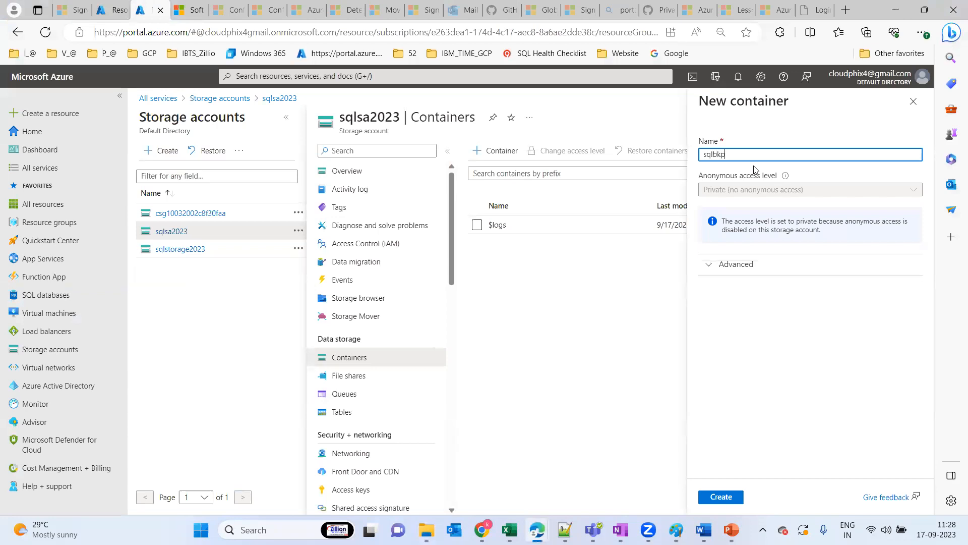
{"action": "left_click", "coordinate": [720, 498]}
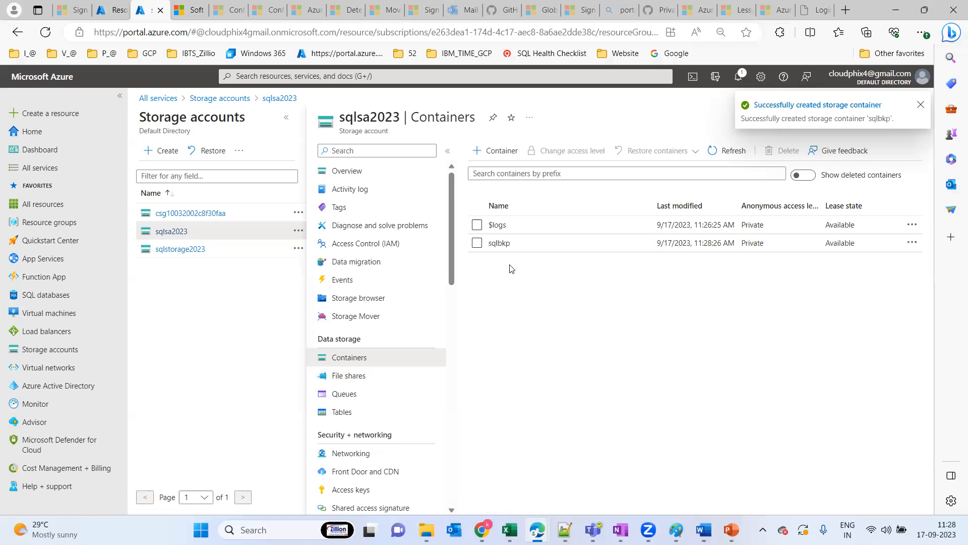
Start a blob upload in the sqlbkp container and browse for the file in the ProsoAI folder on New Volume (E:)
{"action": "left_click", "coordinate": [499, 243]}
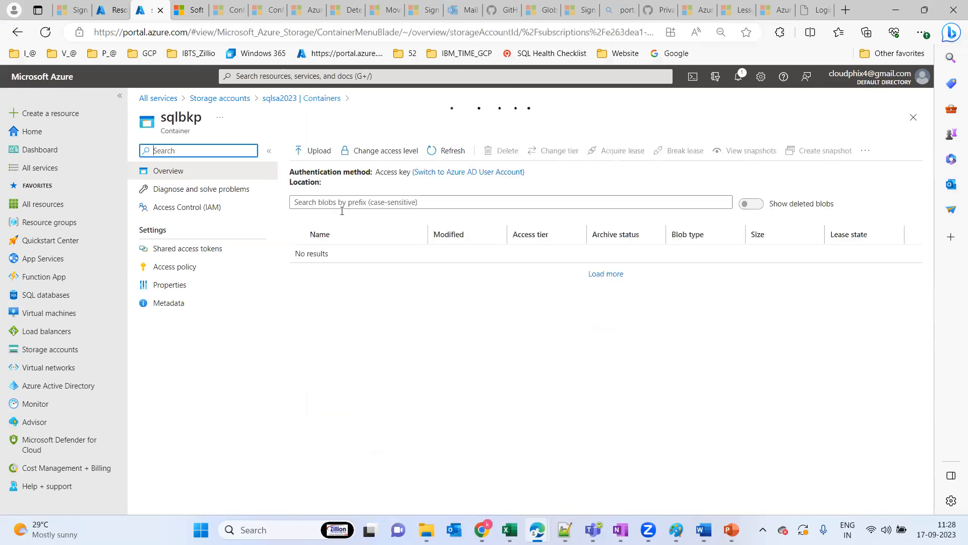
{"action": "left_click", "coordinate": [308, 157]}
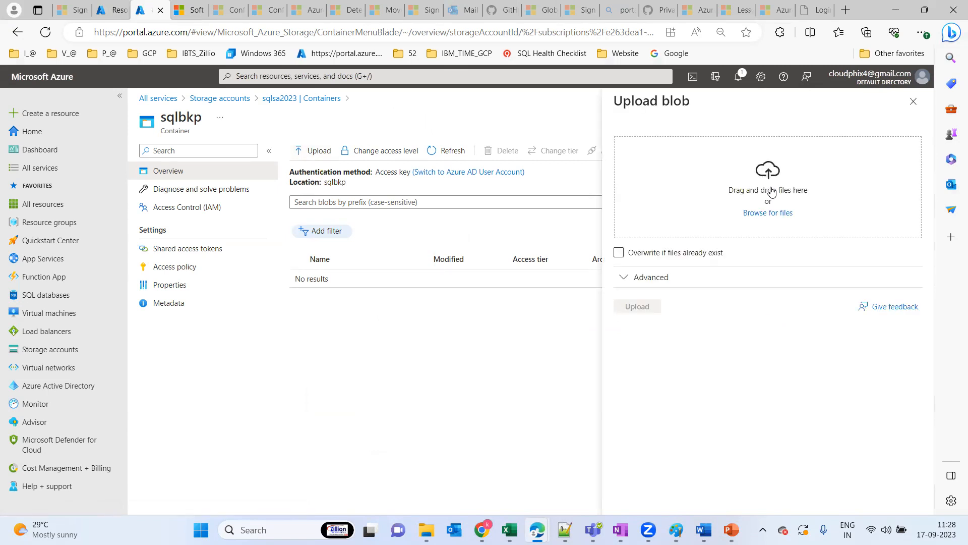
{"action": "left_click", "coordinate": [772, 213]}
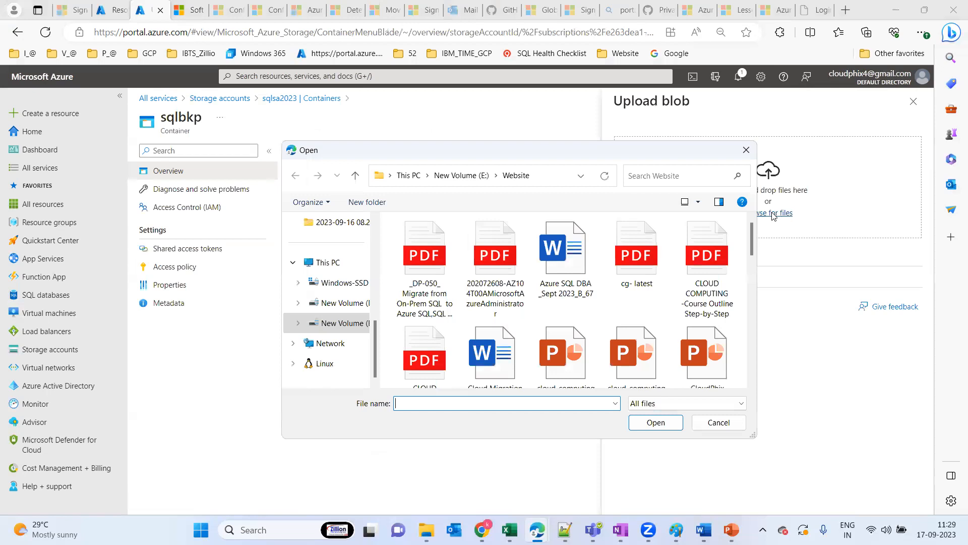
{"action": "double_click", "coordinate": [640, 150]}
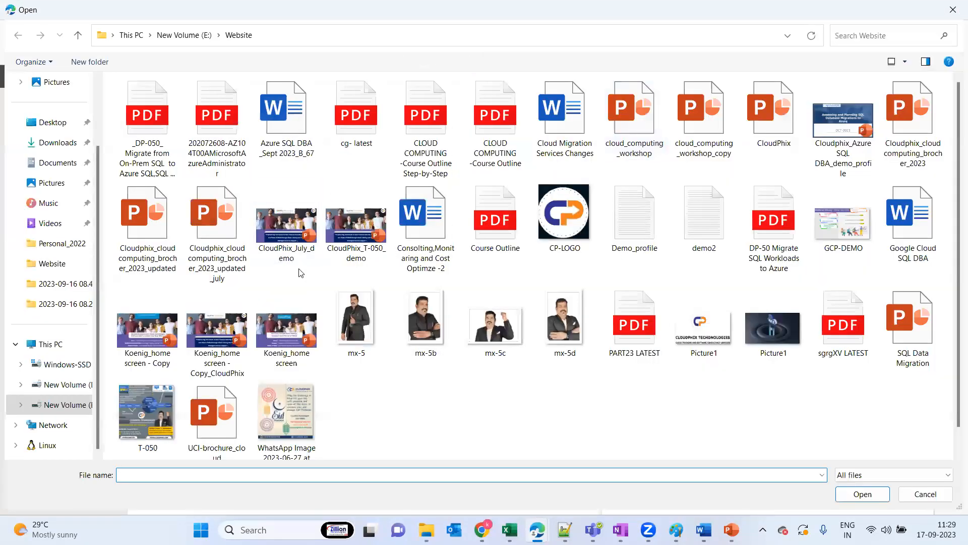
{"action": "left_click", "coordinate": [59, 409]}
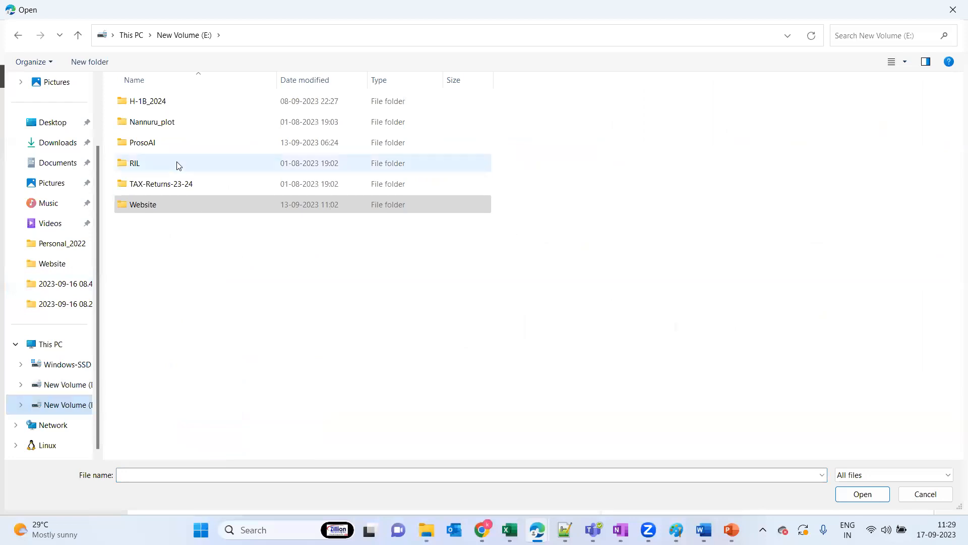
{"action": "double_click", "coordinate": [154, 141]}
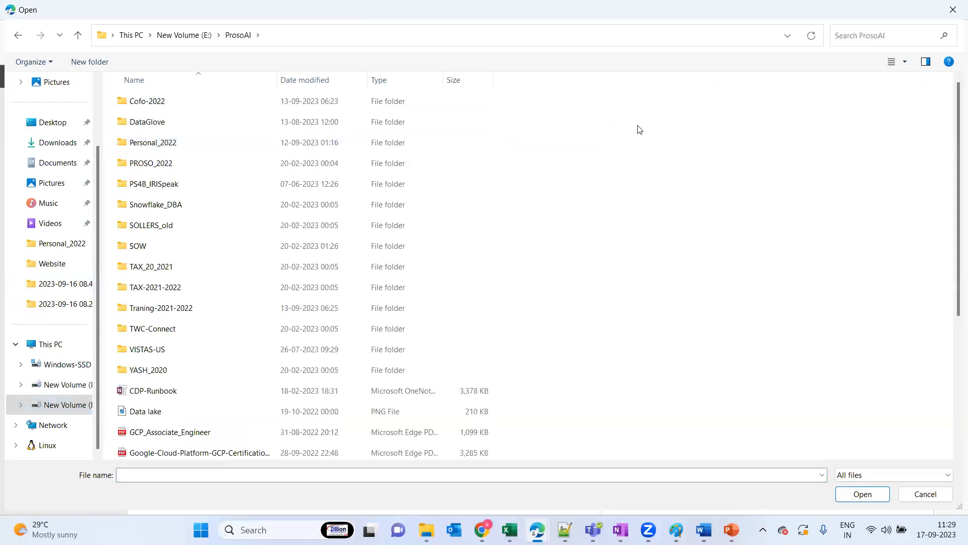
Search the folder for .bak files, choose AdventureWorks2017.bak from the PS4 folder, and upload it to the sqlbkp container
{"action": "left_click", "coordinate": [861, 34]}
{"action": "type", "text": ".bak"}
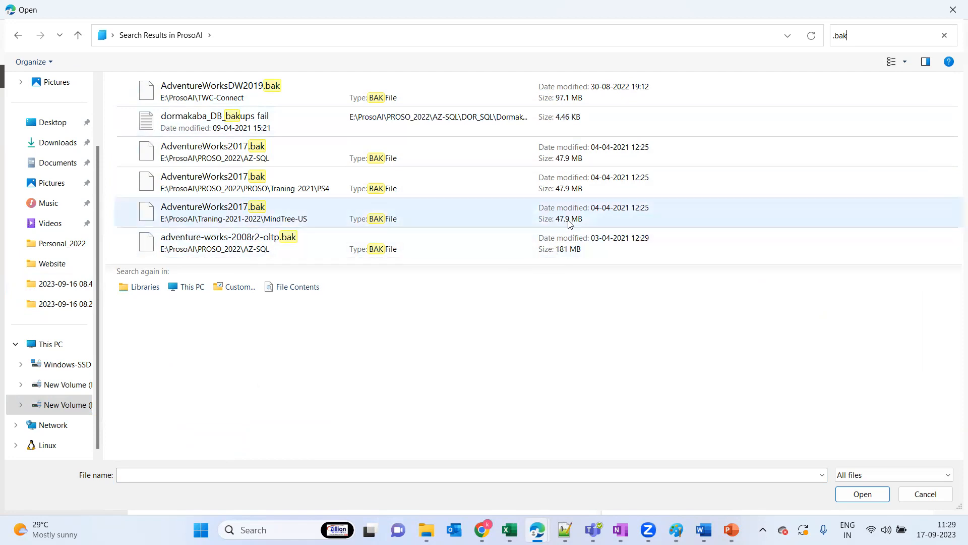
{"action": "double_click", "coordinate": [293, 185]}
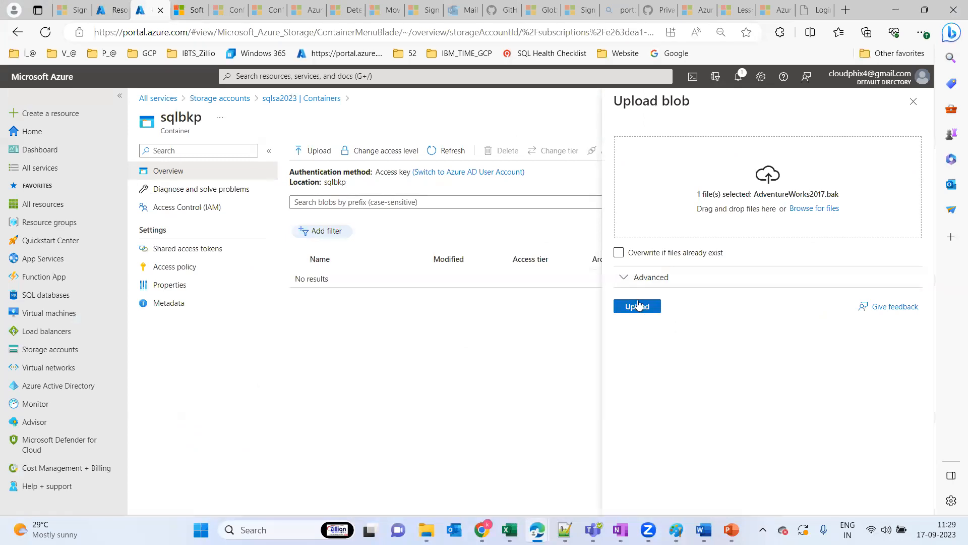
{"action": "left_click", "coordinate": [637, 305]}
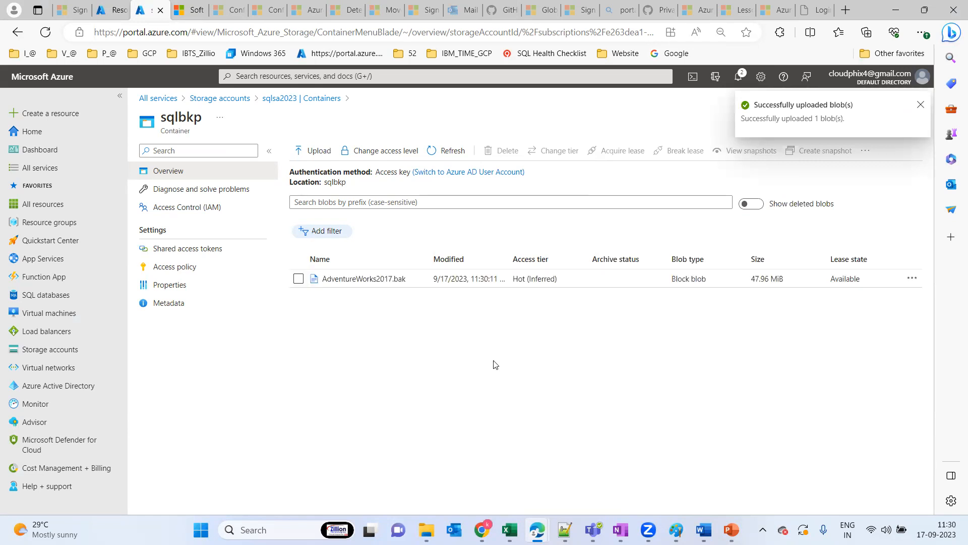
{"action": "left_click", "coordinate": [919, 106]}
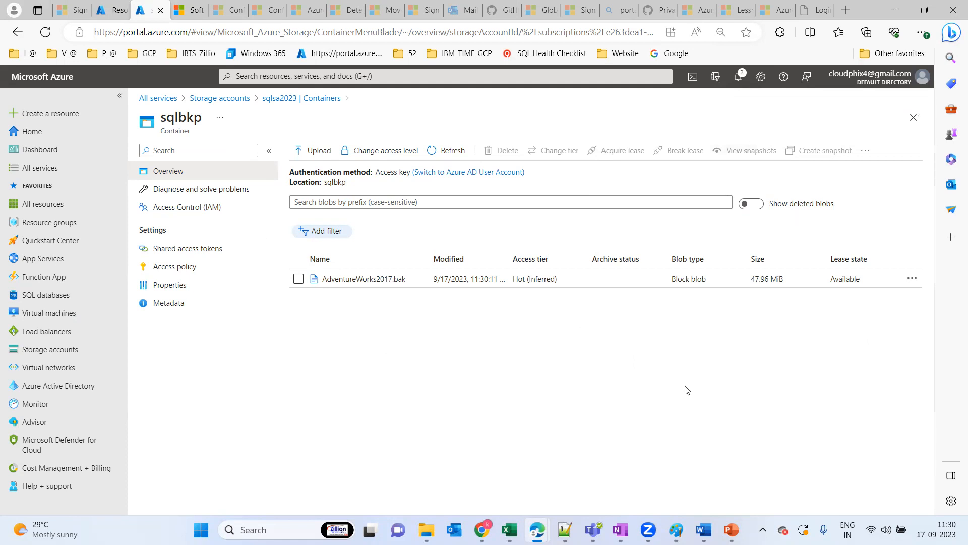
Switch to the untitled Paint drawing and delete an area of about 424 × 285 px containing the storage account labels inside the cloud
{"action": "key", "text": "alt+Tab"}
{"action": "key", "text": "super"}
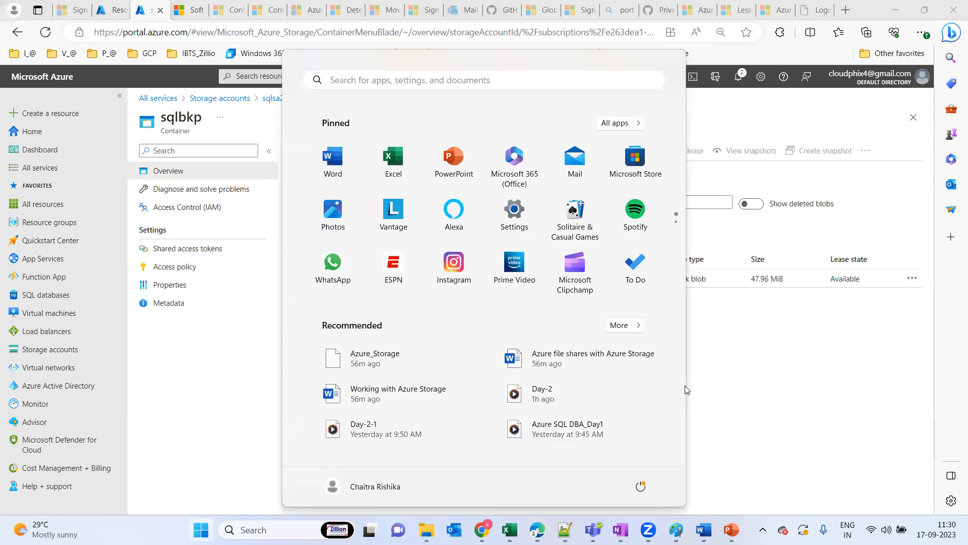
{"action": "type", "text": "pain"}
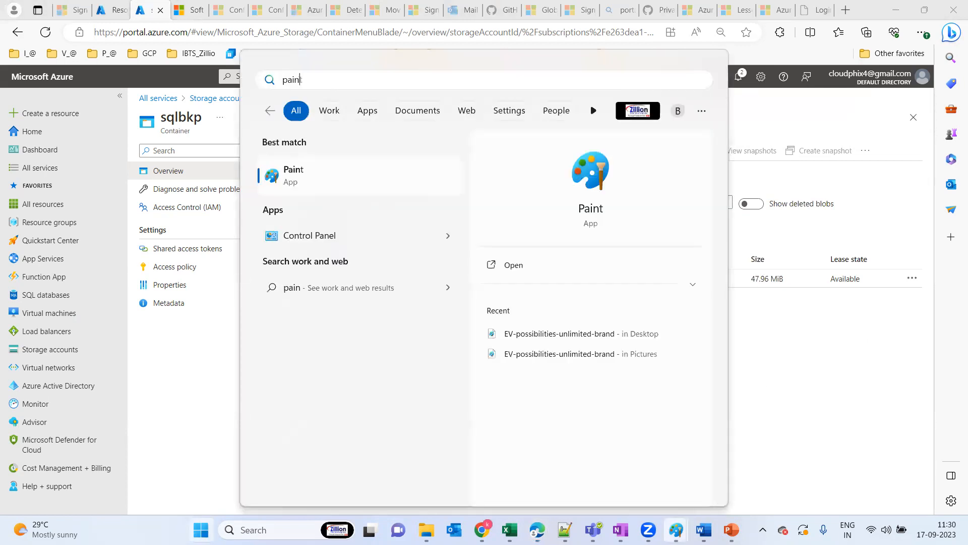
{"action": "mouse_move", "coordinate": [675, 530]}
{"action": "left_click", "coordinate": [819, 478]}
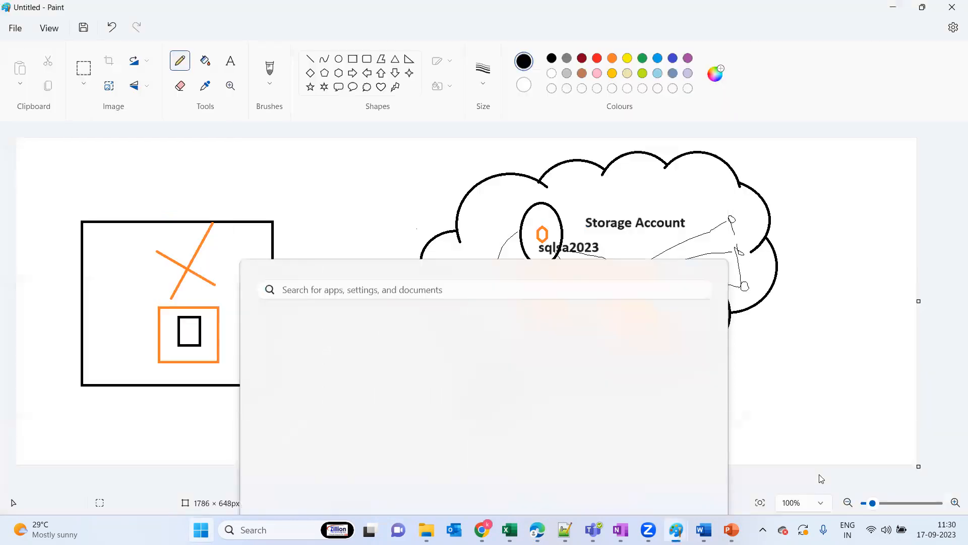
{"action": "left_click", "coordinate": [84, 68]}
{"action": "left_click_drag", "start_coordinate": [479, 192], "coordinate": [694, 336]}
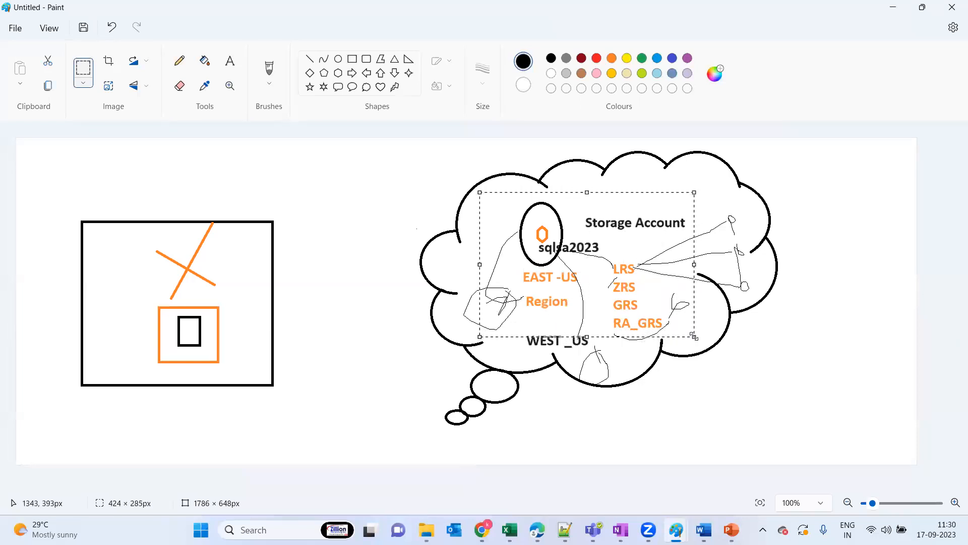
{"action": "key", "text": "Delete"}
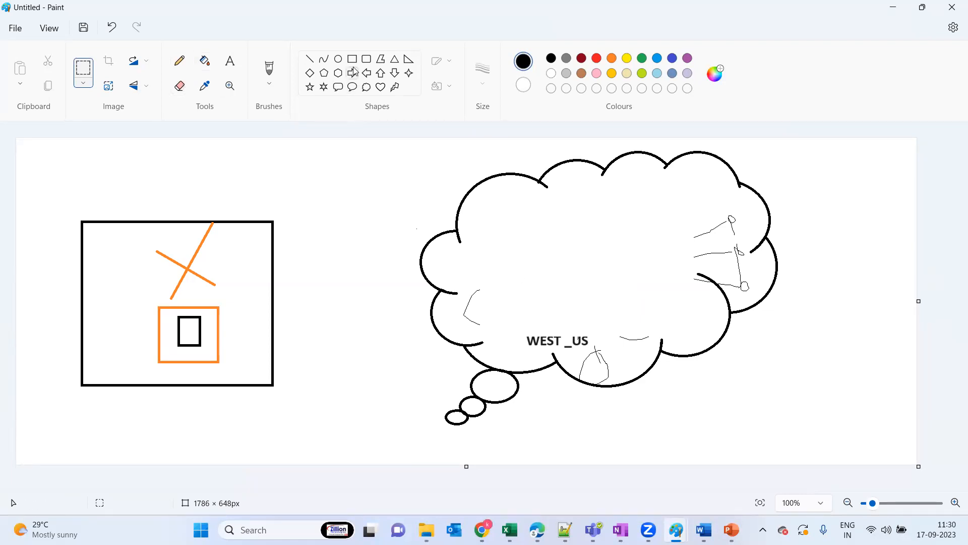
Draw an upright ellipse, a rounded rectangle of about 154 × 23 px and a triangle in the cleared part of the cloud
{"action": "left_click", "coordinate": [339, 63]}
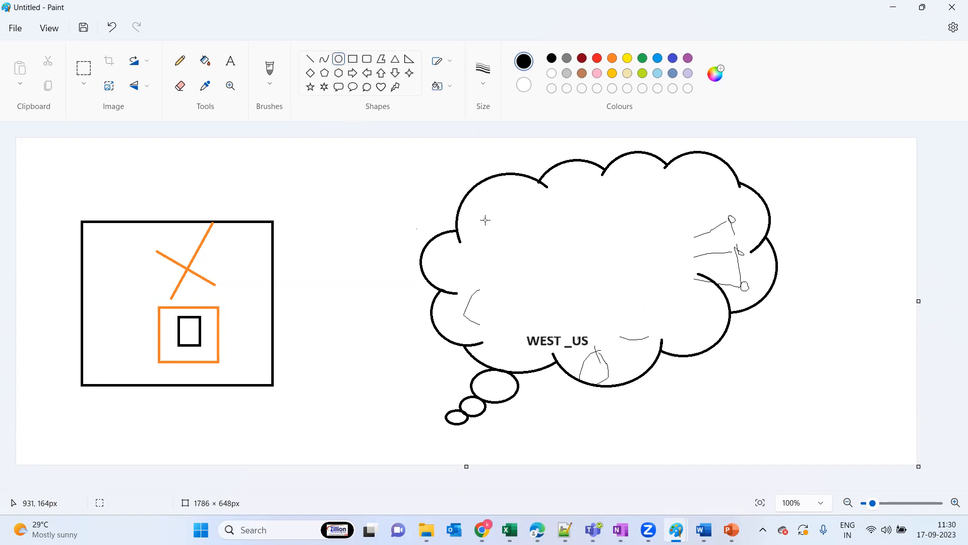
{"action": "left_click_drag", "start_coordinate": [484, 214], "coordinate": [515, 260]}
{"action": "left_click", "coordinate": [575, 246]}
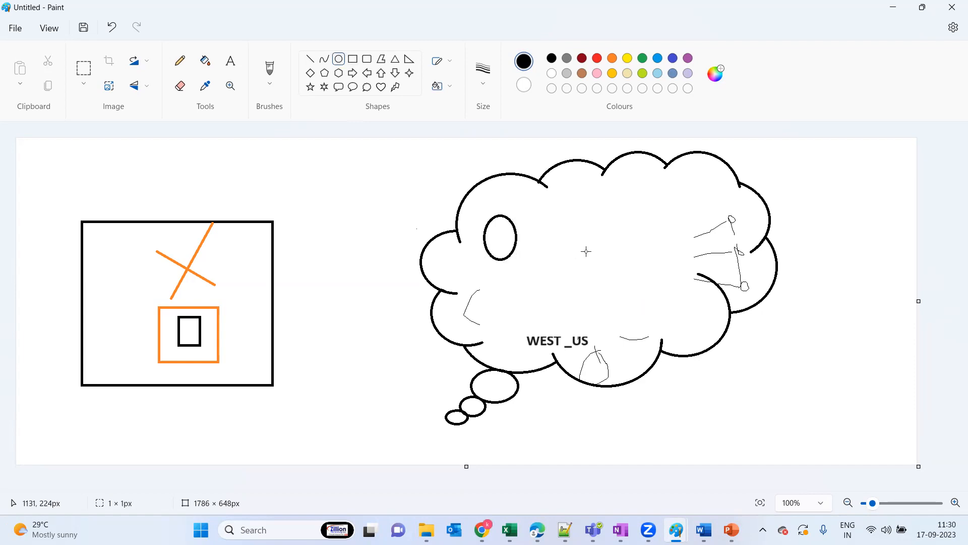
{"action": "left_click", "coordinate": [366, 59]}
{"action": "left_click_drag", "start_coordinate": [613, 193], "coordinate": [691, 203]}
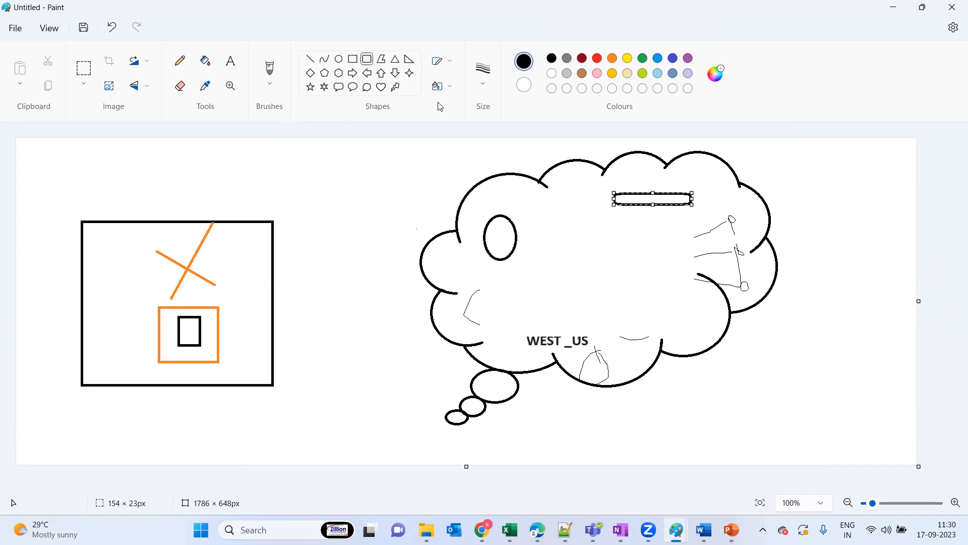
{"action": "left_click", "coordinate": [396, 59]}
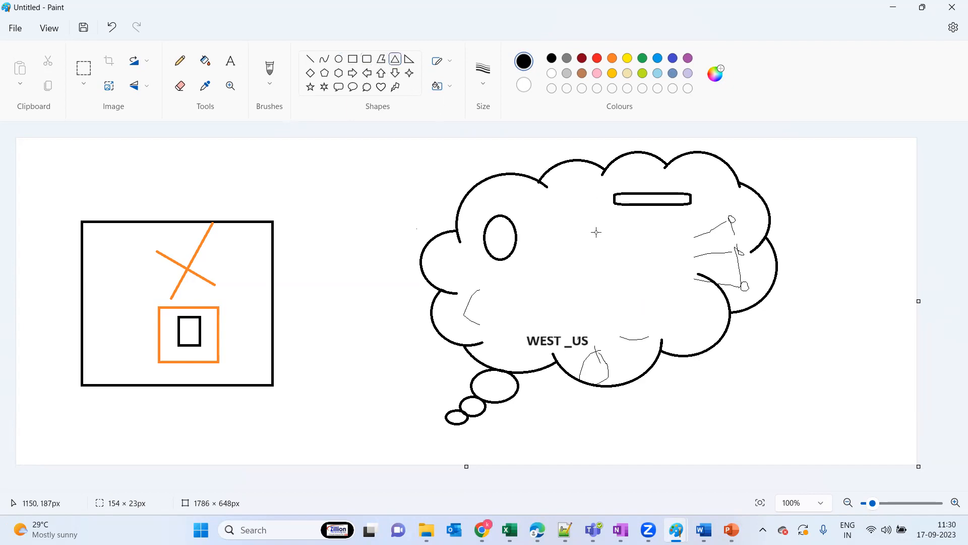
{"action": "left_click_drag", "start_coordinate": [635, 225], "coordinate": [671, 269]}
{"action": "left_click", "coordinate": [637, 292]}
Sketch pencil lines linking the ellipse, rectangle and triangle to each other and to a point outside the cloud, and loop around the ellipse
{"action": "left_click", "coordinate": [180, 61]}
{"action": "mouse_move", "coordinate": [372, 405]}
{"action": "left_mouse_down"}
{"action": "mouse_move", "coordinate": [466, 271]}
{"action": "mouse_move", "coordinate": [489, 255]}
{"action": "mouse_move", "coordinate": [469, 302]}
{"action": "mouse_move", "coordinate": [488, 255]}
{"action": "mouse_move", "coordinate": [601, 237]}
{"action": "mouse_move", "coordinate": [633, 203]}
{"action": "left_mouse_up"}
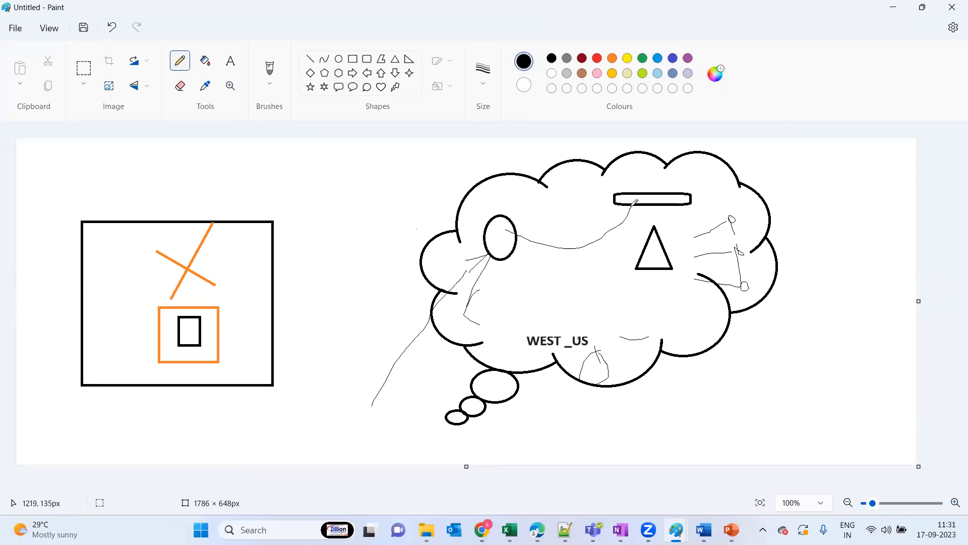
{"action": "mouse_move", "coordinate": [502, 236]}
{"action": "left_mouse_down"}
{"action": "mouse_move", "coordinate": [611, 277]}
{"action": "mouse_move", "coordinate": [643, 263]}
{"action": "left_mouse_up"}
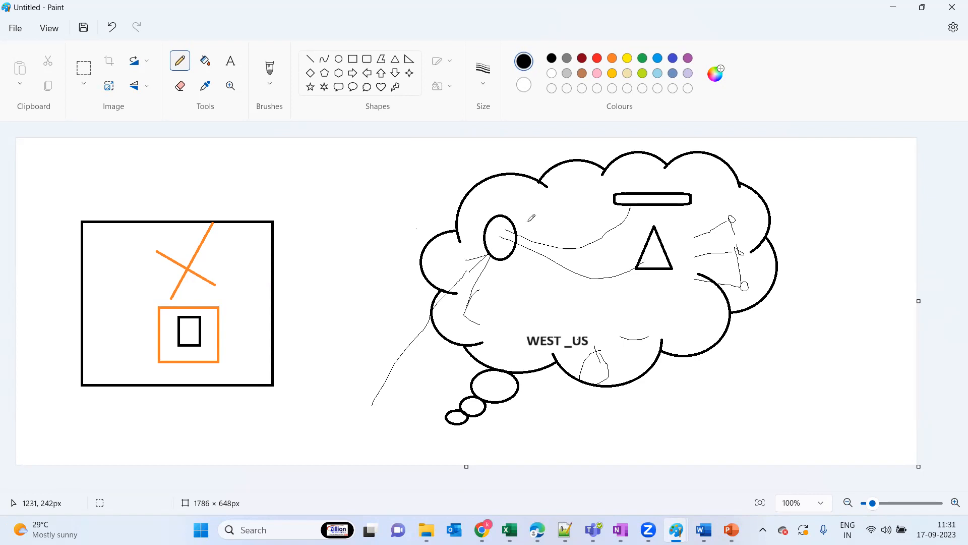
{"action": "mouse_move", "coordinate": [503, 204]}
{"action": "left_mouse_down"}
{"action": "mouse_move", "coordinate": [472, 213]}
{"action": "mouse_move", "coordinate": [552, 263]}
{"action": "mouse_move", "coordinate": [472, 195]}
{"action": "mouse_move", "coordinate": [472, 247]}
{"action": "left_mouse_up"}
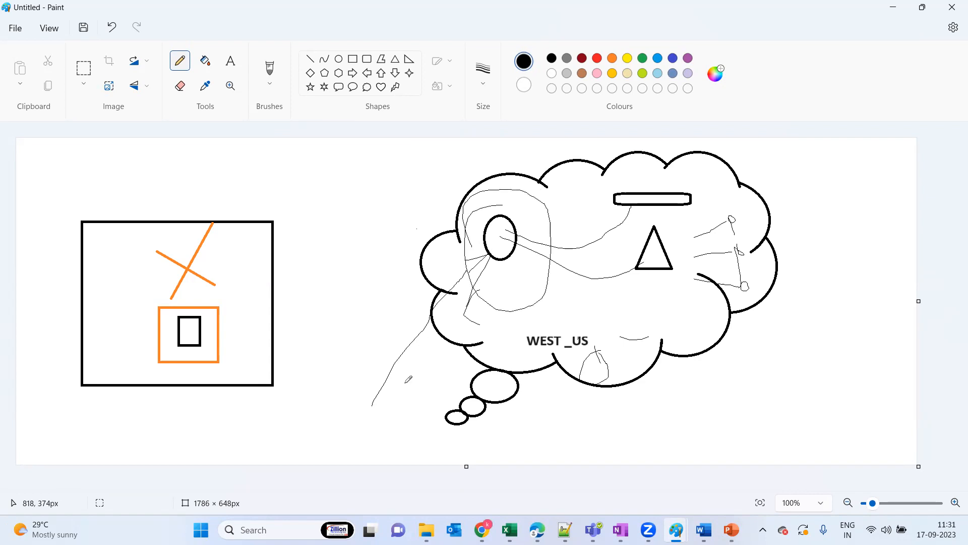
{"action": "mouse_move", "coordinate": [372, 405]}
{"action": "left_mouse_down"}
{"action": "mouse_move", "coordinate": [386, 421]}
{"action": "mouse_move", "coordinate": [371, 411]}
{"action": "mouse_move", "coordinate": [638, 215]}
{"action": "left_mouse_up"}
{"action": "mouse_move", "coordinate": [385, 417]}
{"action": "left_mouse_down"}
{"action": "mouse_move", "coordinate": [477, 379]}
{"action": "mouse_move", "coordinate": [662, 271]}
{"action": "left_mouse_up"}
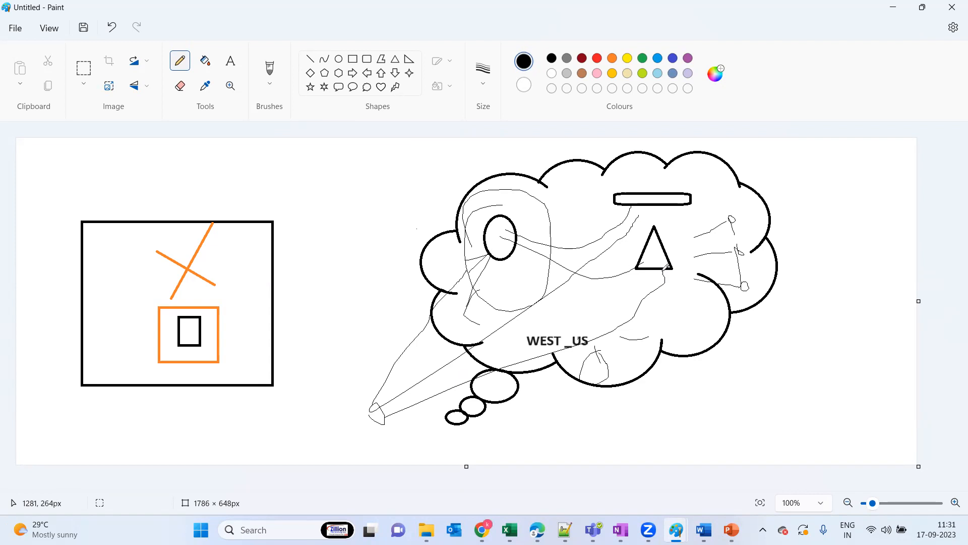
{"action": "mouse_move", "coordinate": [435, 343]}
{"action": "left_mouse_down"}
{"action": "mouse_move", "coordinate": [453, 384]}
{"action": "mouse_move", "coordinate": [457, 355]}
{"action": "mouse_move", "coordinate": [484, 354]}
{"action": "left_mouse_up"}
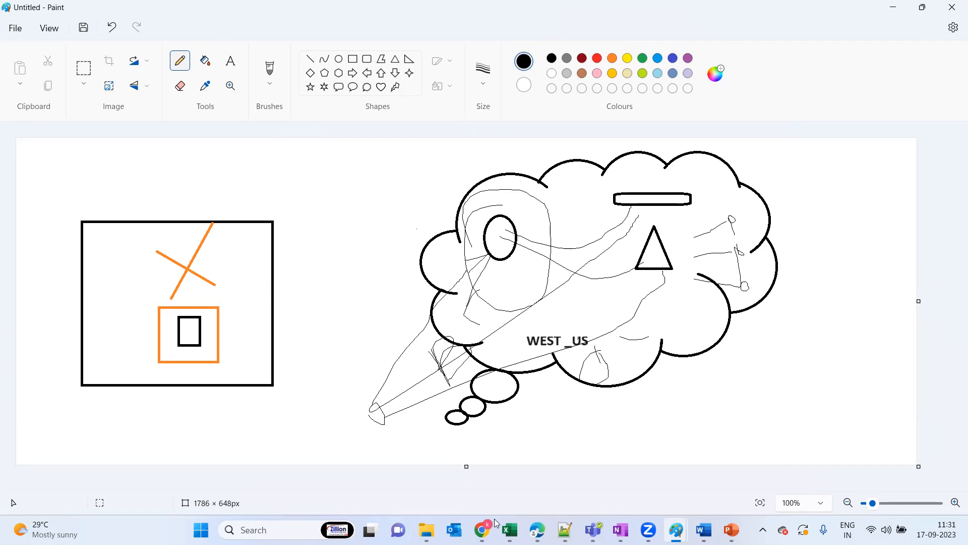
Return to the Azure portal in Edge, revisit the sqlbkp container and the container list, and open the file shares of sqlsa2023
{"action": "mouse_move", "coordinate": [537, 529]}
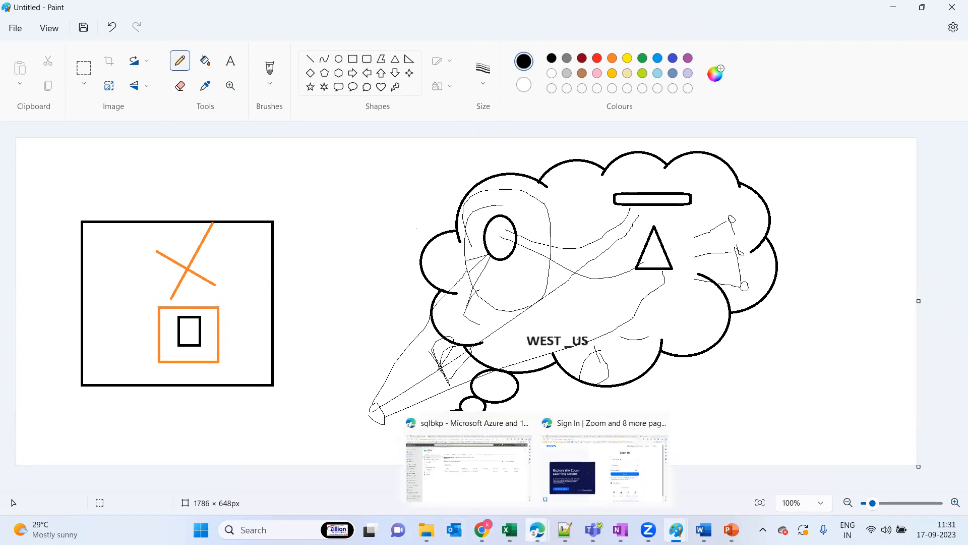
{"action": "left_click", "coordinate": [459, 474]}
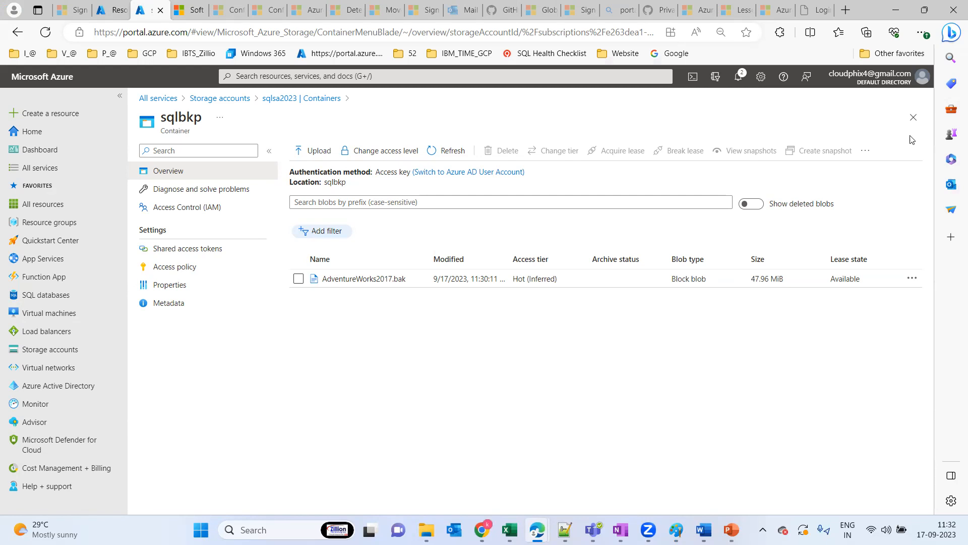
{"action": "left_click", "coordinate": [913, 119]}
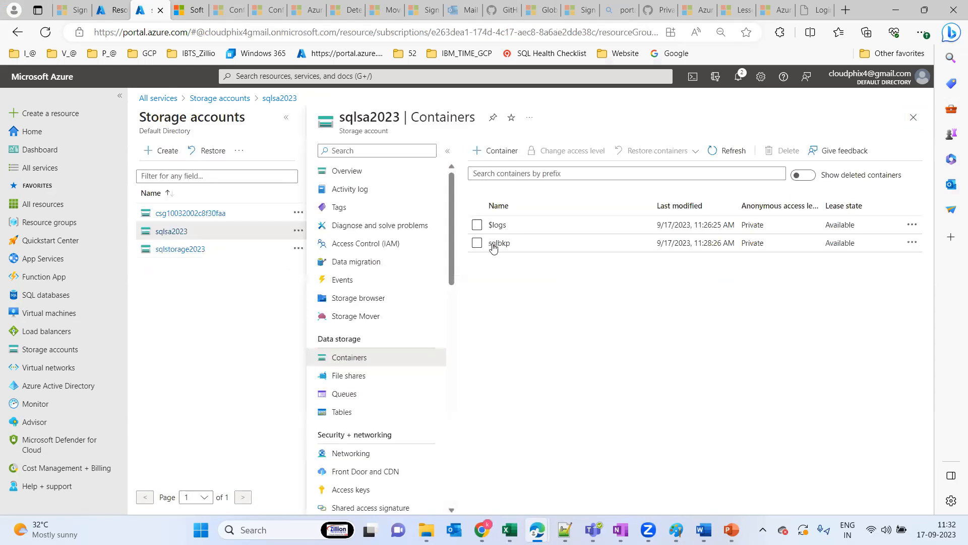
{"action": "left_click", "coordinate": [493, 243]}
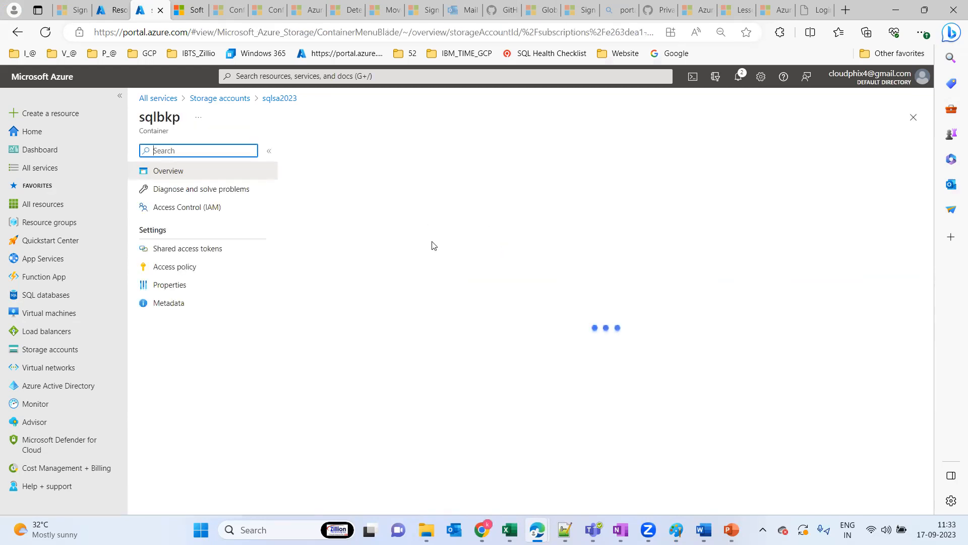
{"action": "left_click", "coordinate": [914, 119]}
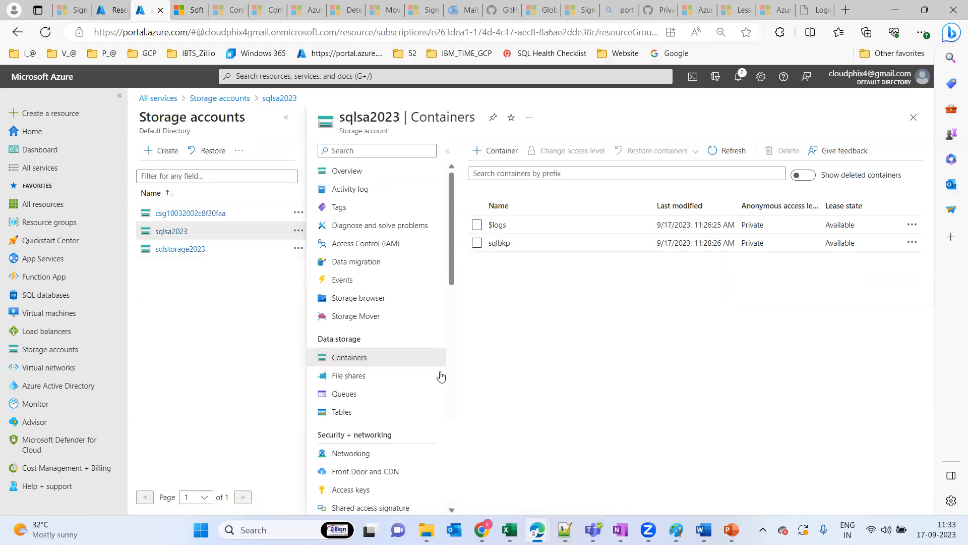
{"action": "left_click", "coordinate": [349, 376]}
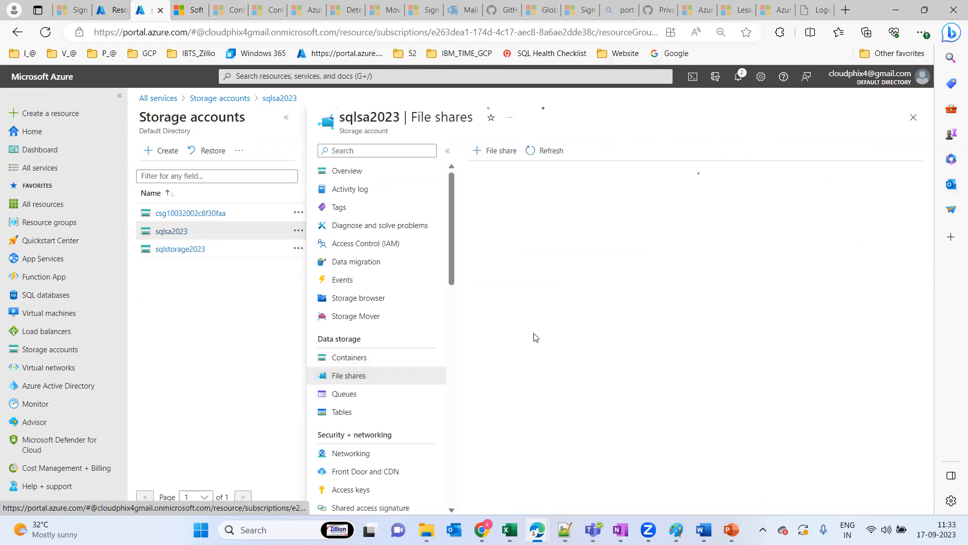
Switch to File Explorer, look through the drives under This PC, and open New Volume (E:)
{"action": "left_click", "coordinate": [426, 529]}
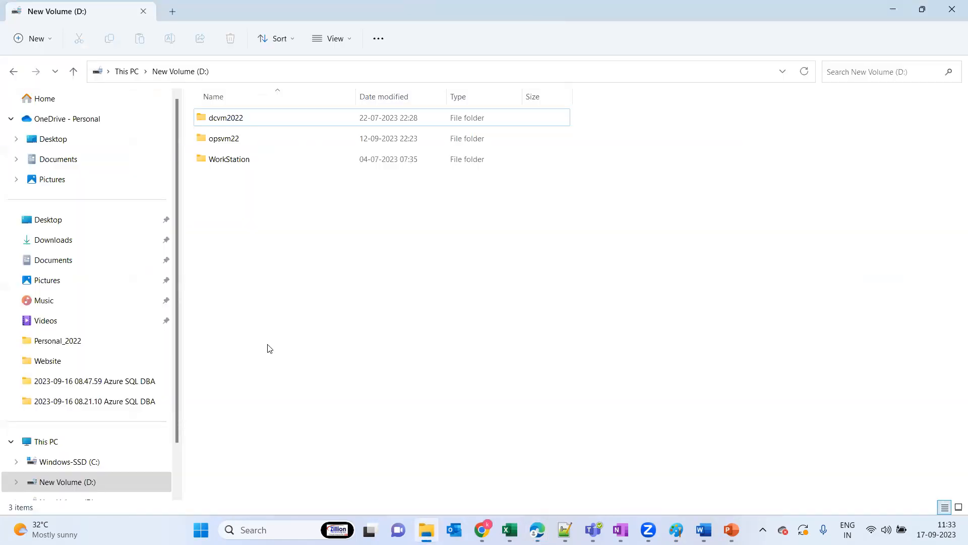
{"action": "left_click", "coordinate": [49, 443]}
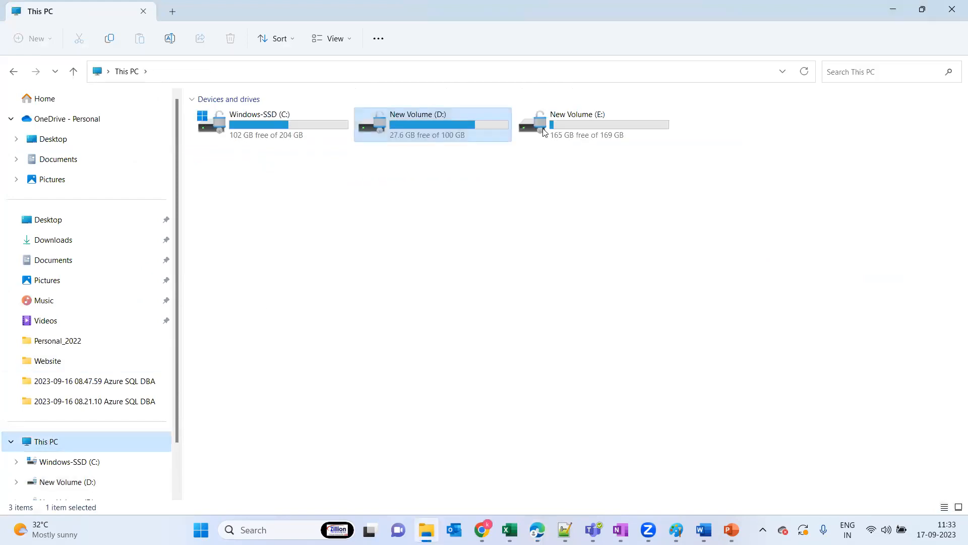
{"action": "left_click", "coordinate": [444, 123]}
{"action": "double_click", "coordinate": [445, 124]}
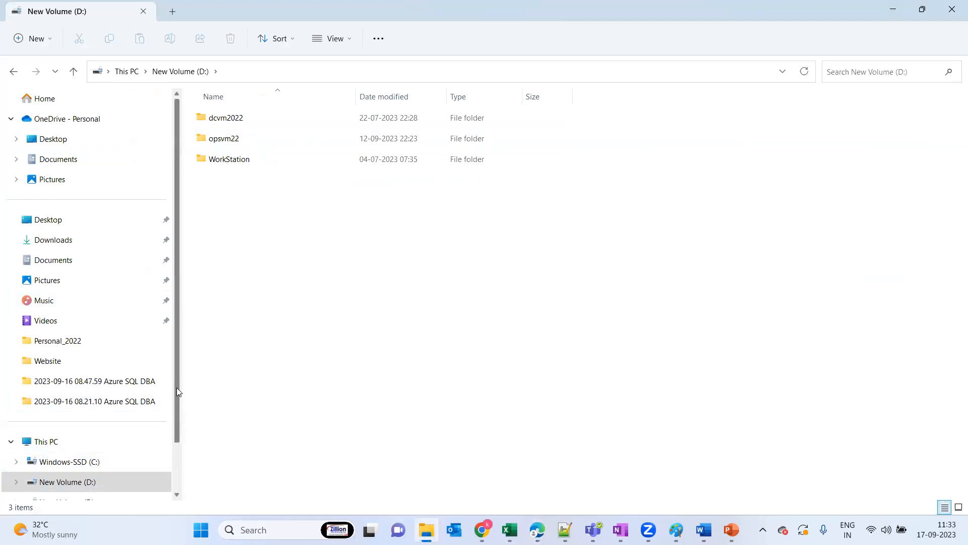
{"action": "scroll", "coordinate": [177, 388], "scroll_direction": "down", "scroll_amount": 1}
{"action": "left_click", "coordinate": [77, 439]}
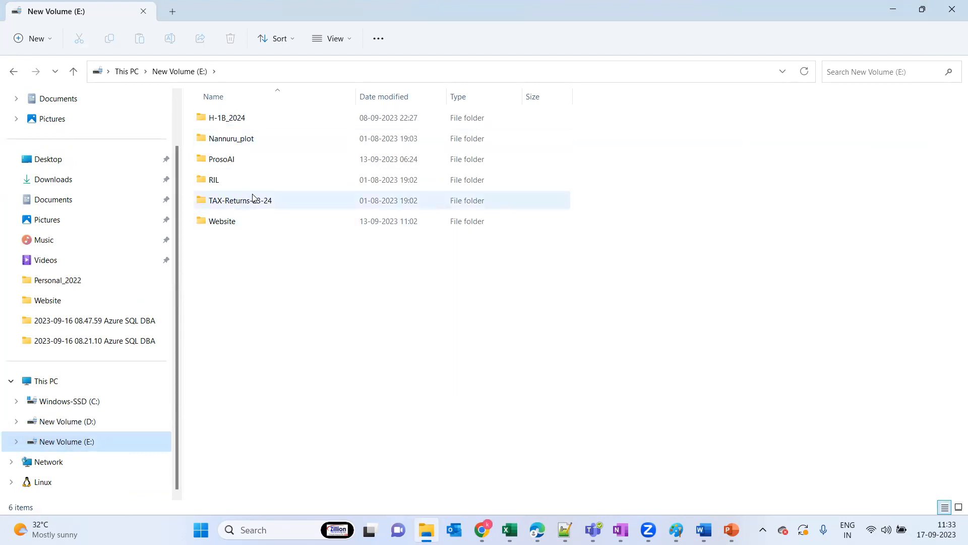
Share the RIL folder over the network with its existing owner, turning on network discovery and file sharing for all public networks
{"action": "left_click", "coordinate": [218, 182]}
{"action": "right_click", "coordinate": [218, 183]}
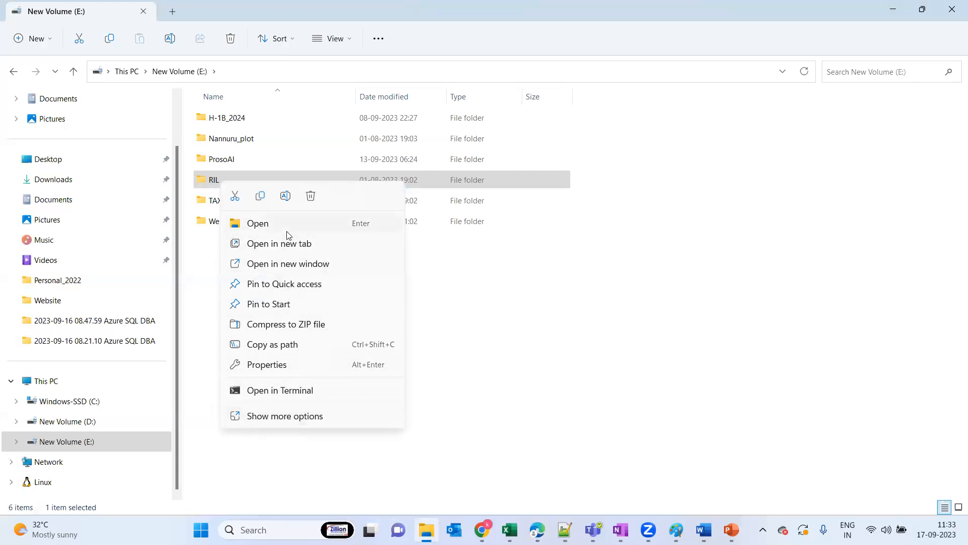
{"action": "left_click", "coordinate": [293, 365]}
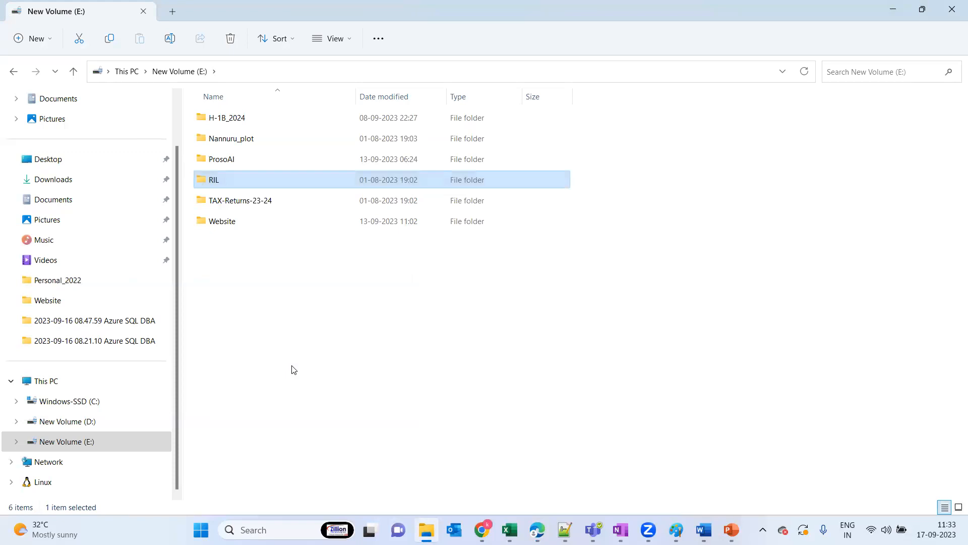
{"action": "left_click", "coordinate": [321, 240]}
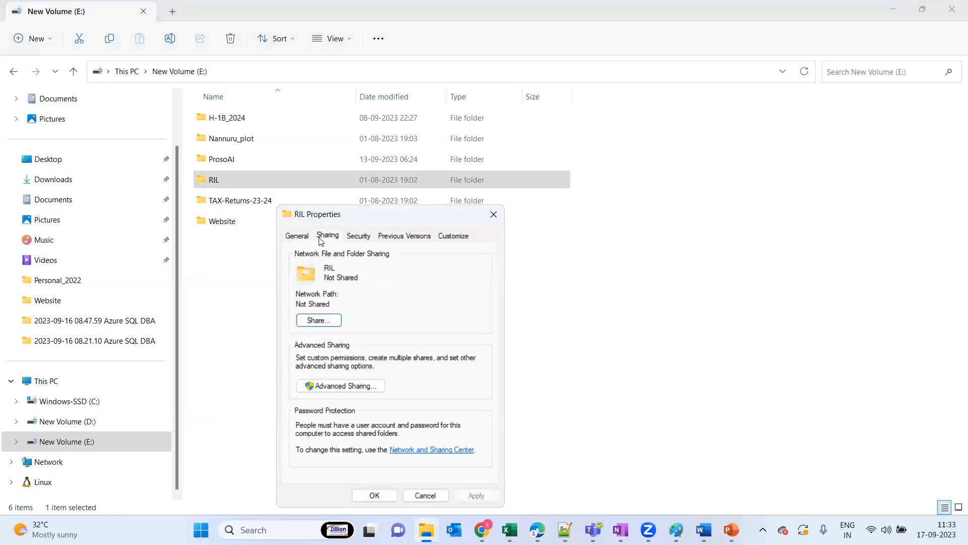
{"action": "left_click", "coordinate": [318, 320]}
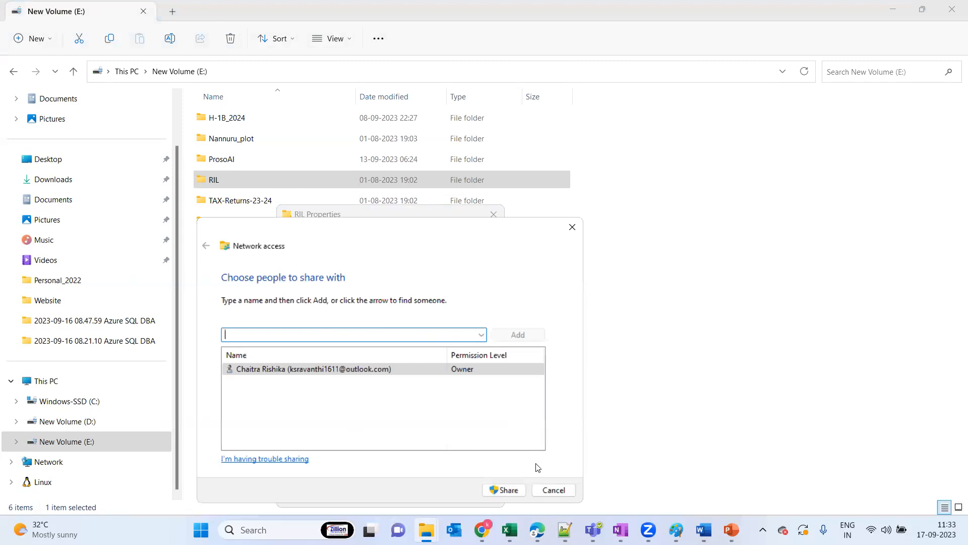
{"action": "left_click", "coordinate": [505, 492]}
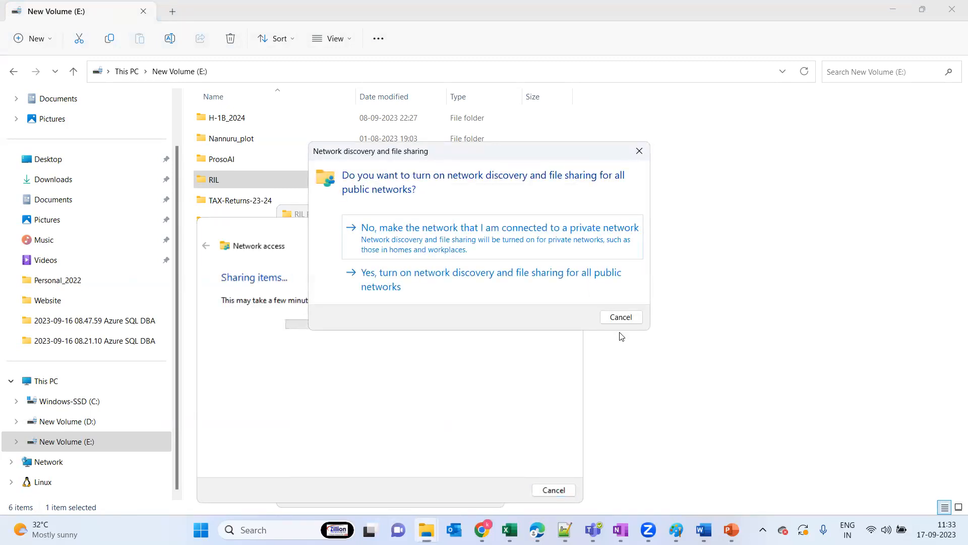
{"action": "left_click", "coordinate": [414, 274]}
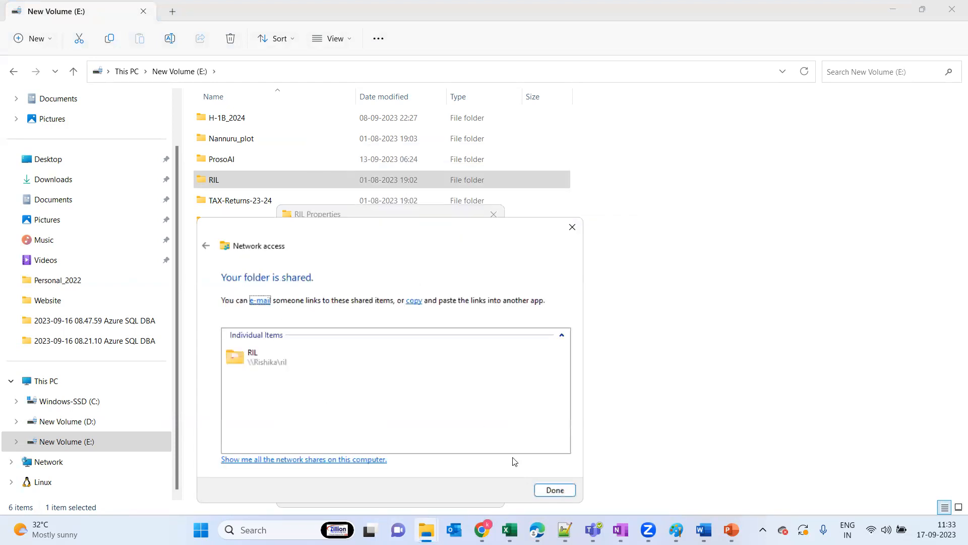
{"action": "left_click", "coordinate": [555, 490]}
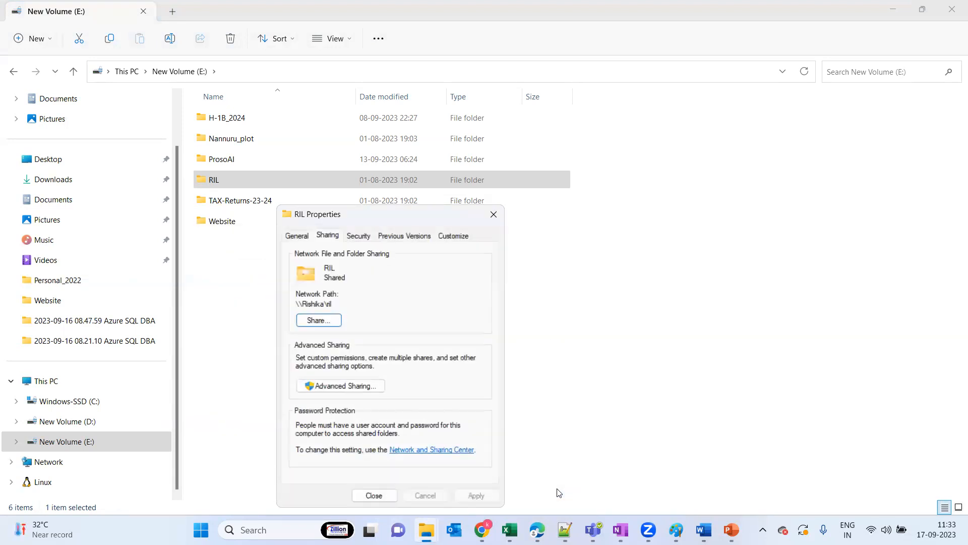
Copy the RIL folder's network path, open the share through the Run dialog, and return to the Azure portal
{"action": "left_click_drag", "start_coordinate": [341, 305], "coordinate": [280, 304]}
{"action": "key", "text": "ctrl+c"}
{"action": "left_click", "coordinate": [492, 216]}
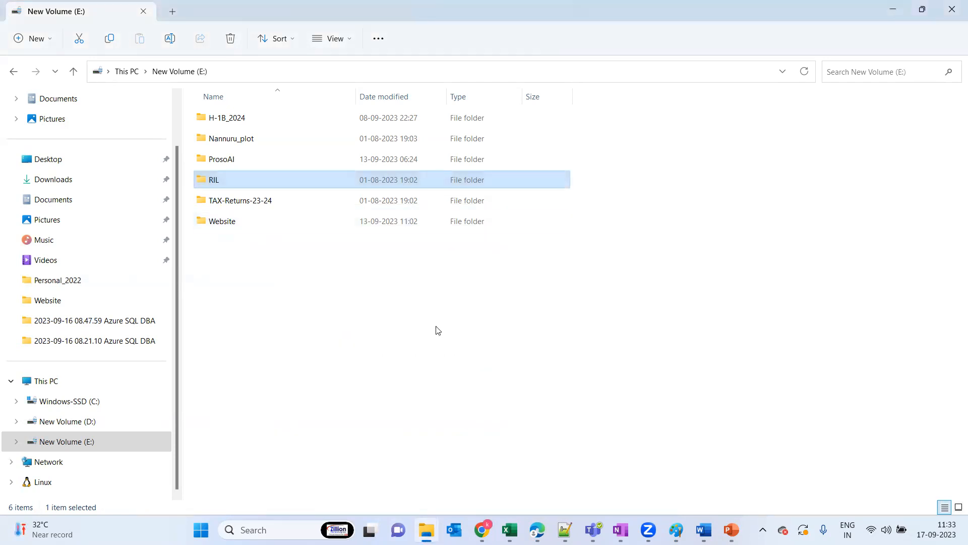
{"action": "key", "text": "super+r"}
{"action": "key", "text": "ctrl+v"}
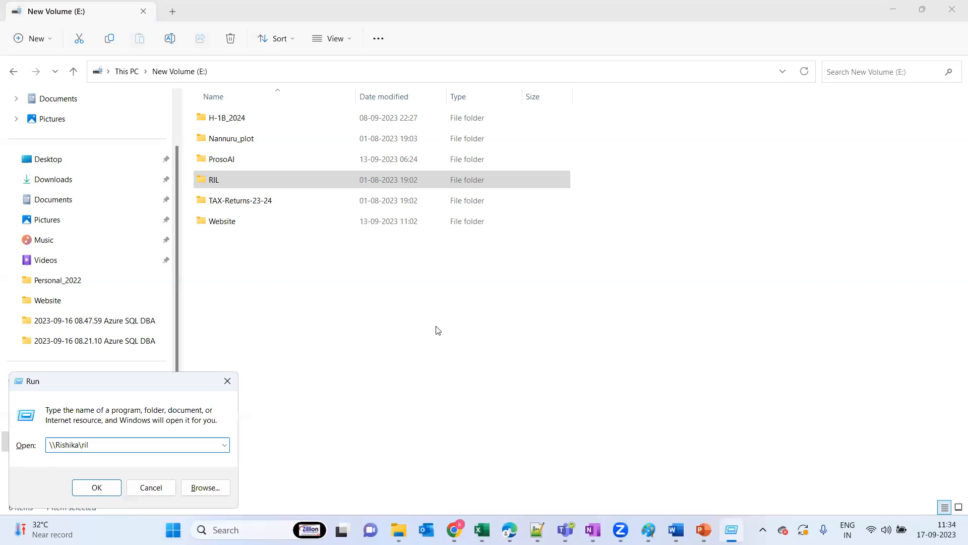
{"action": "key", "text": "Return"}
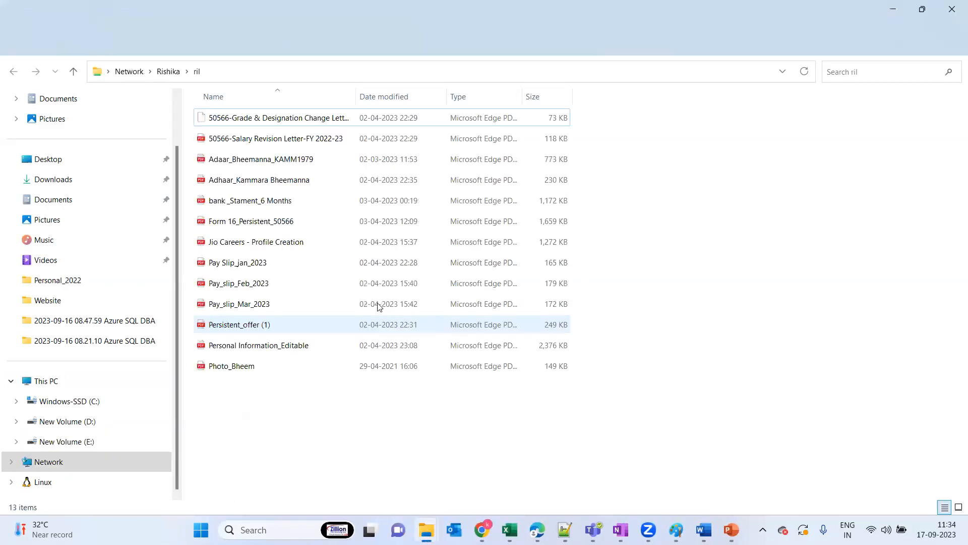
{"action": "left_click", "coordinate": [951, 9]}
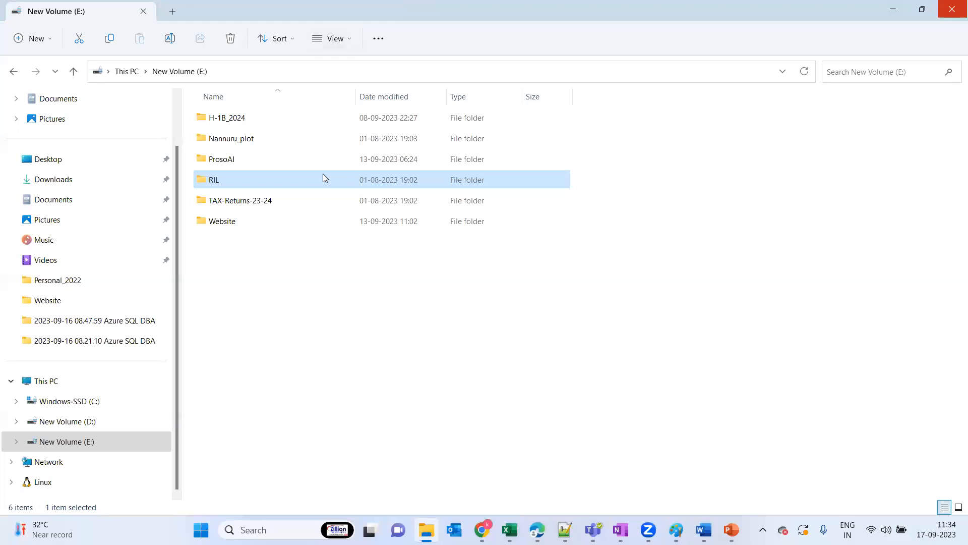
{"action": "key", "text": "alt+Tab"}
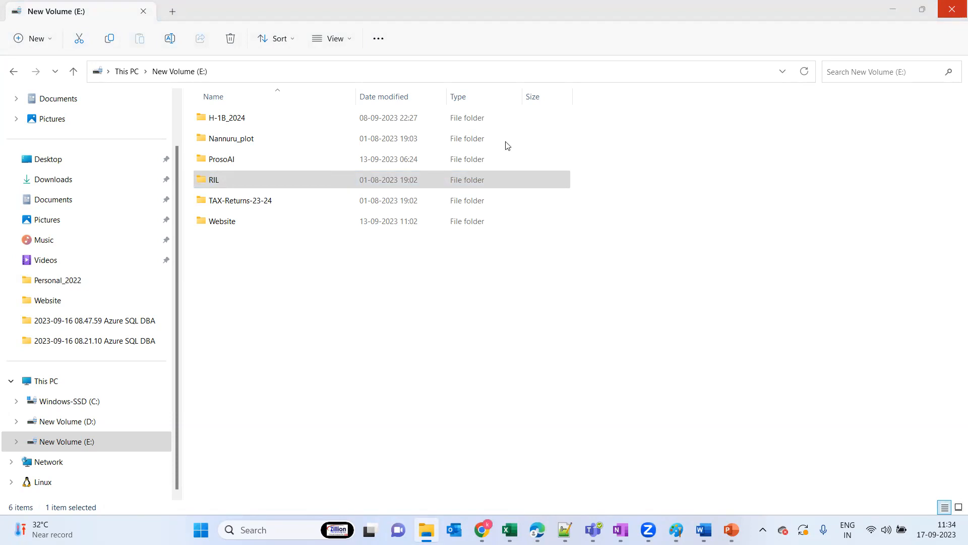
{"action": "left_click", "coordinate": [897, 11]}
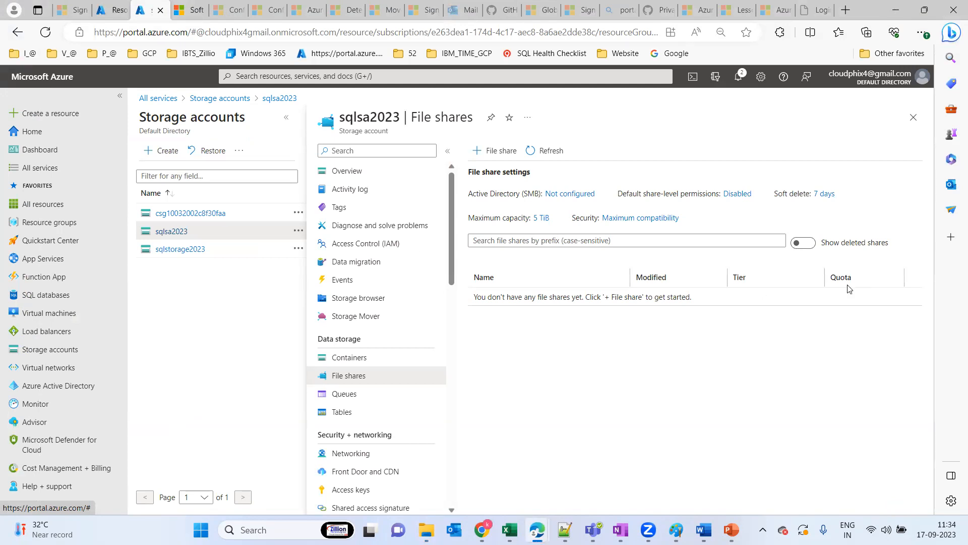
Launch VMware Workstation Pro, resume the opsvm2022 virtual machine, and minimize SQL Server Management Studio inside it
{"action": "key", "text": "super"}
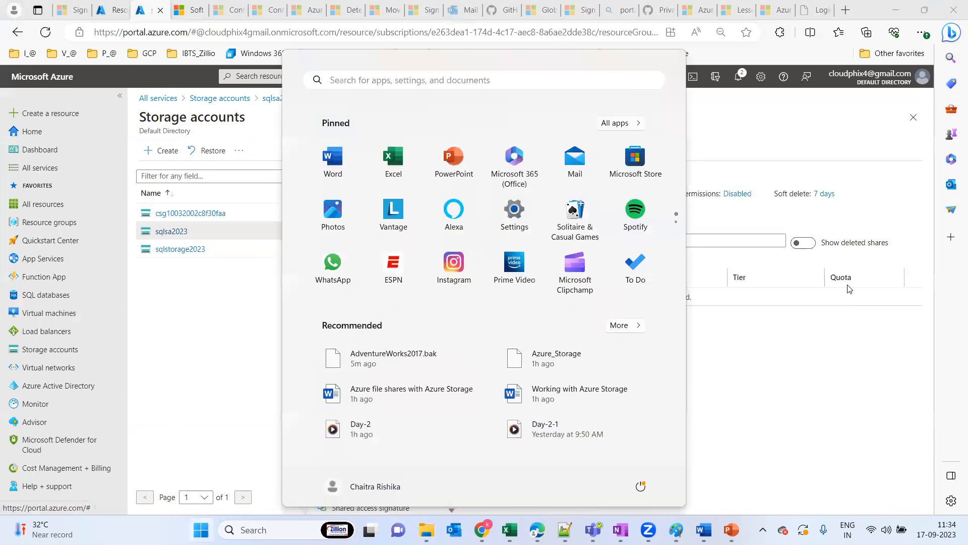
{"action": "type", "text": "work"}
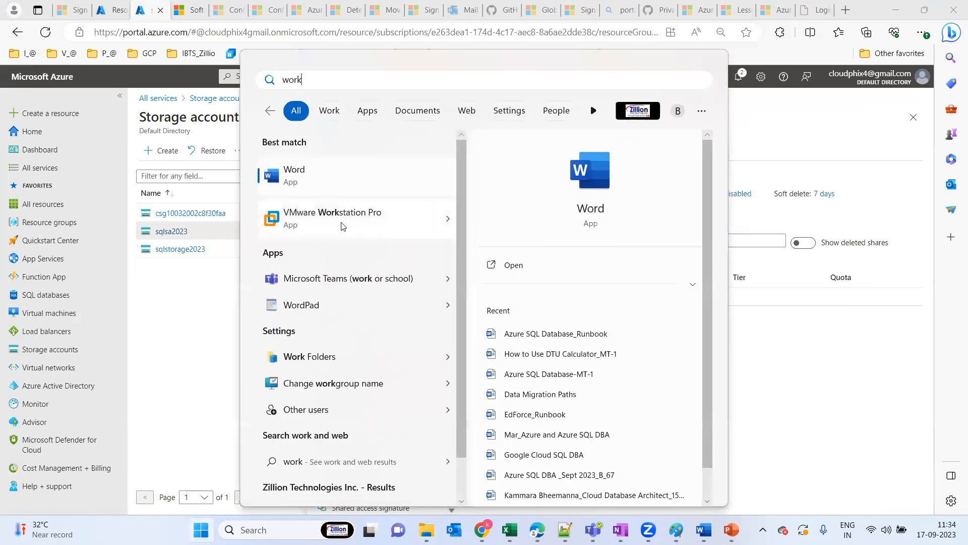
{"action": "key", "text": "Escape"}
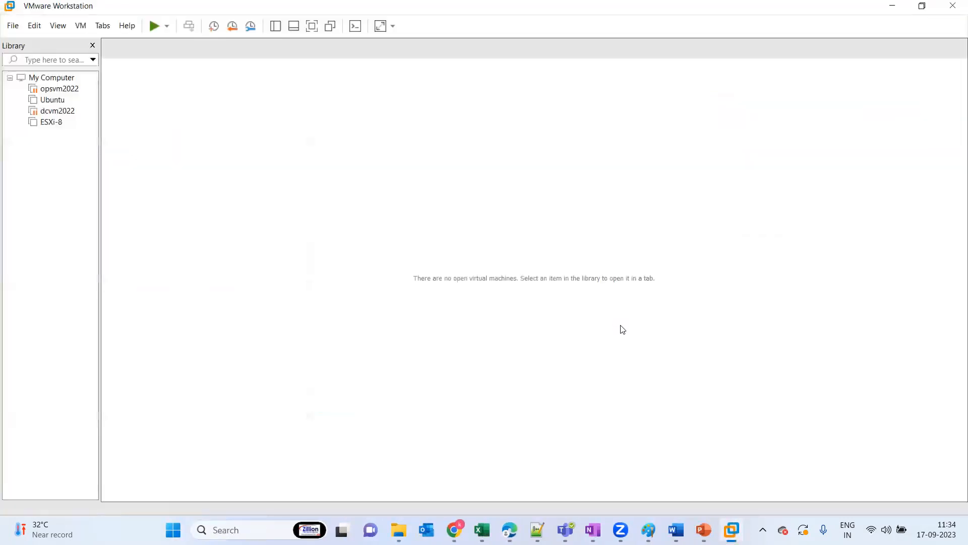
{"action": "left_click", "coordinate": [55, 90]}
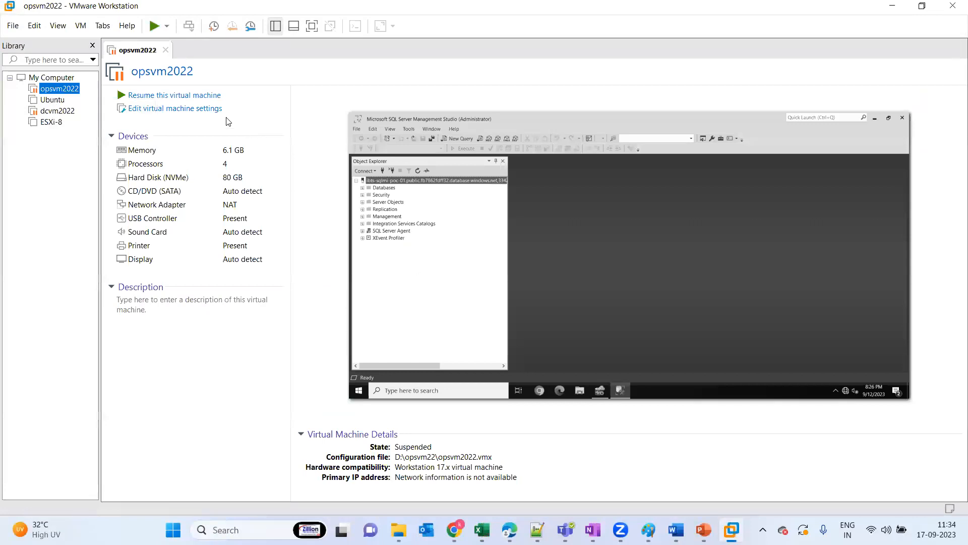
{"action": "left_click", "coordinate": [182, 97]}
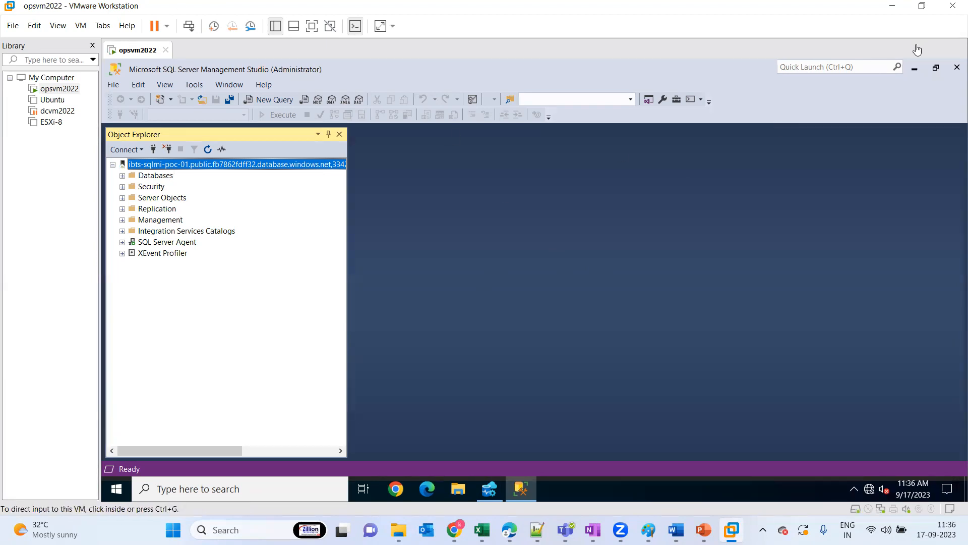
{"action": "left_click", "coordinate": [916, 72]}
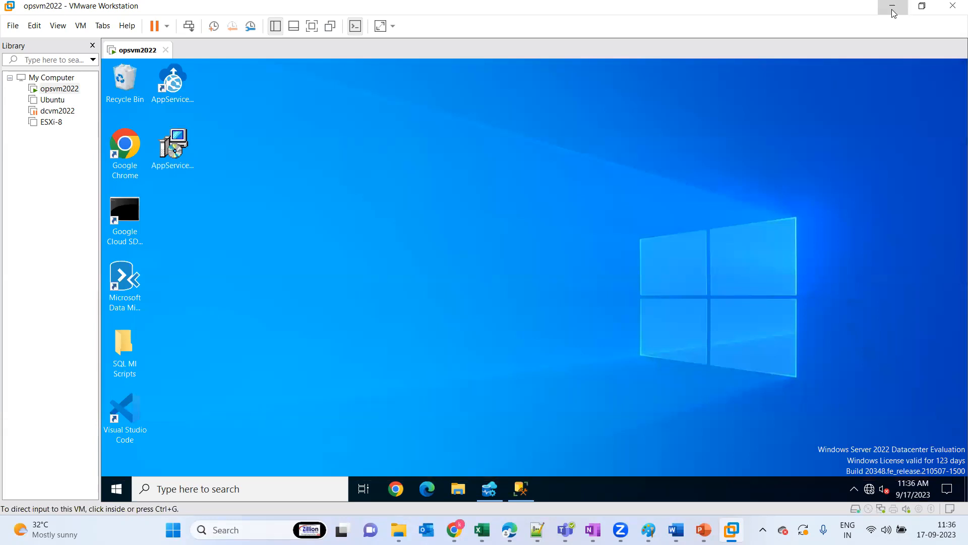
Return to the Azure portal and compare the sqlsa2023 containers and file shares pages, glancing back at the opsvm2022 virtual machine
{"action": "left_click", "coordinate": [893, 10]}
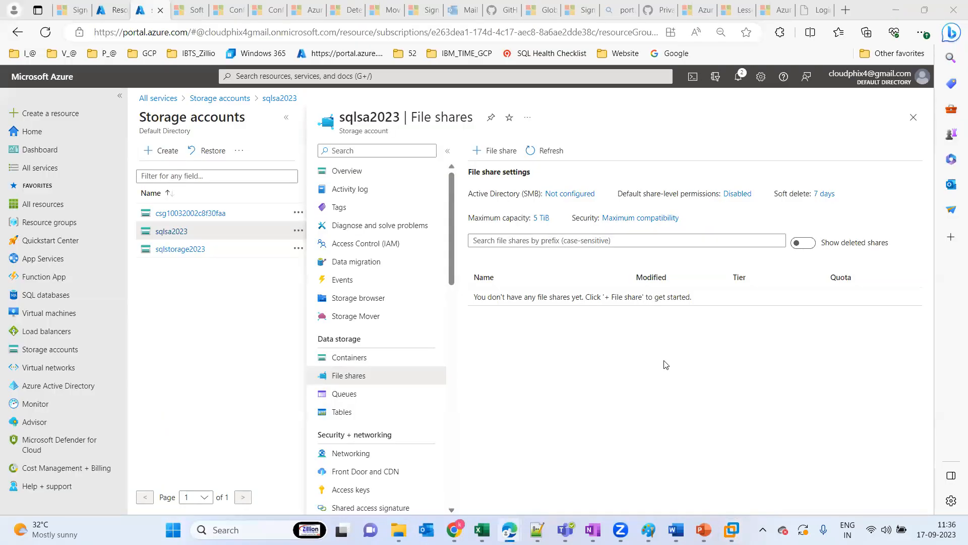
{"action": "left_click", "coordinate": [348, 361]}
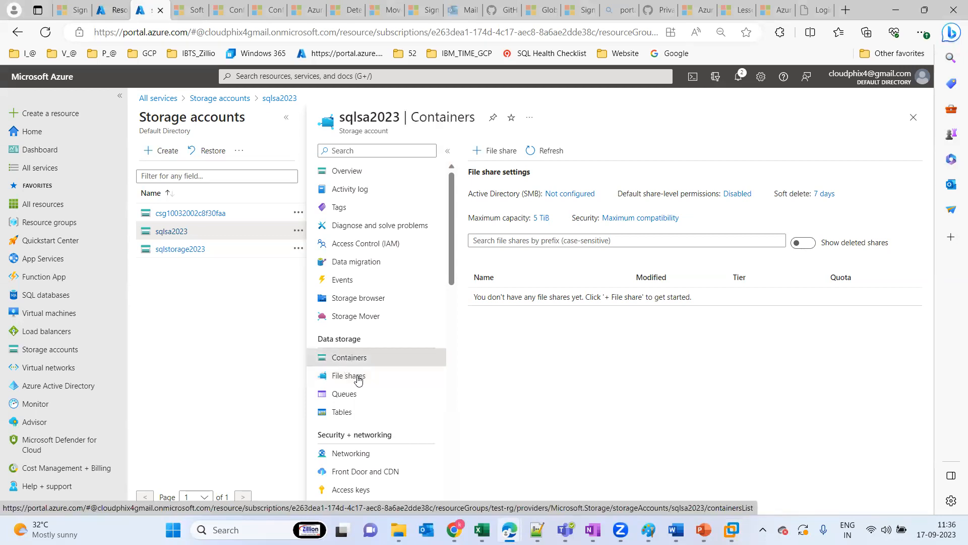
{"action": "left_click", "coordinate": [359, 380]}
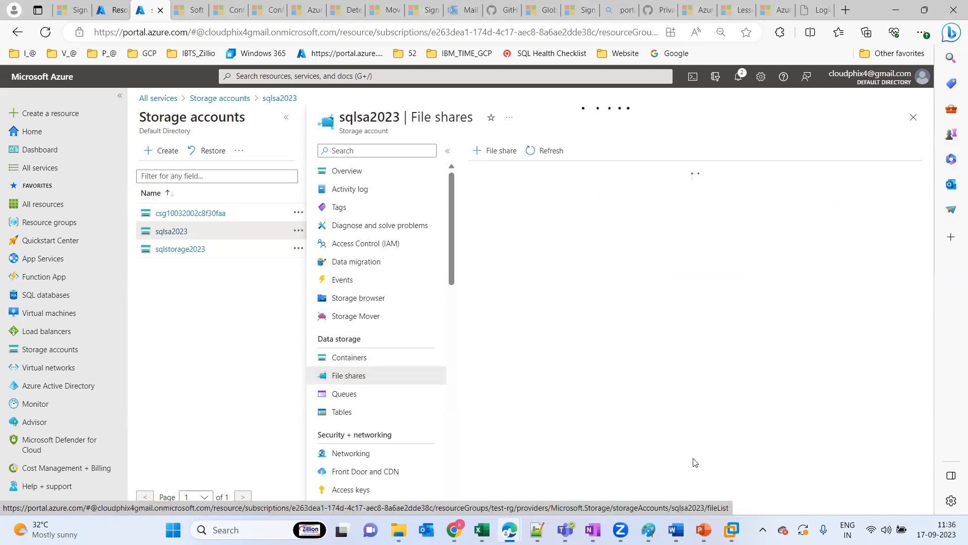
{"action": "left_click", "coordinate": [732, 529]}
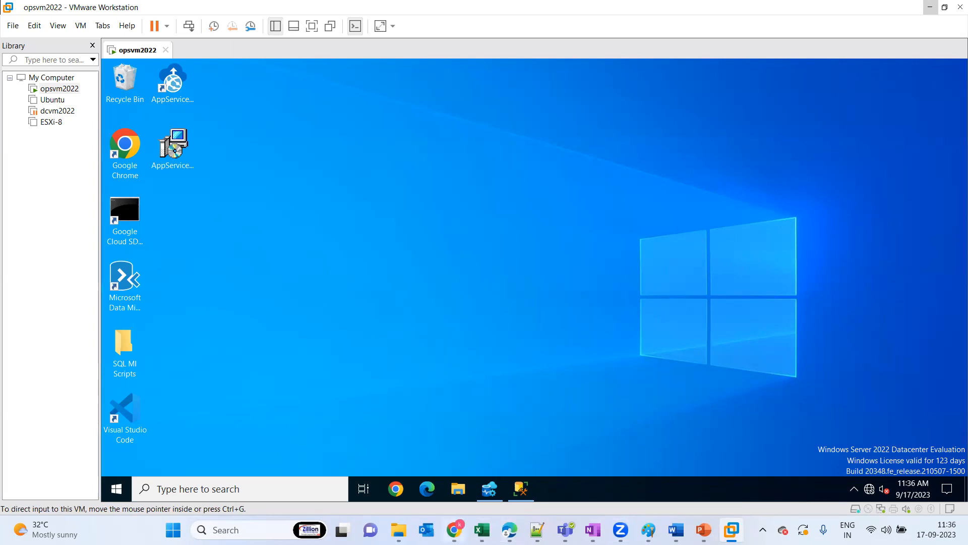
{"action": "mouse_move", "coordinate": [510, 529]}
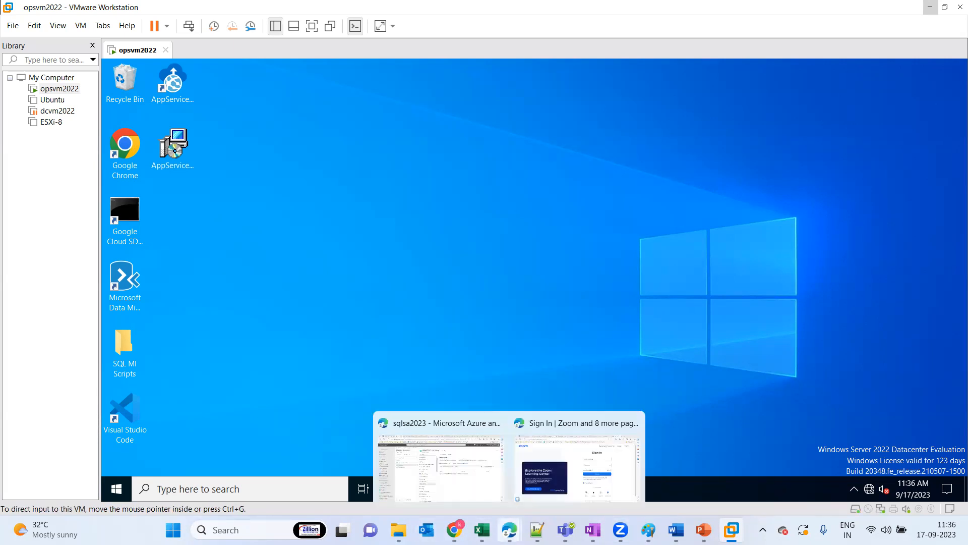
{"action": "left_click", "coordinate": [446, 477]}
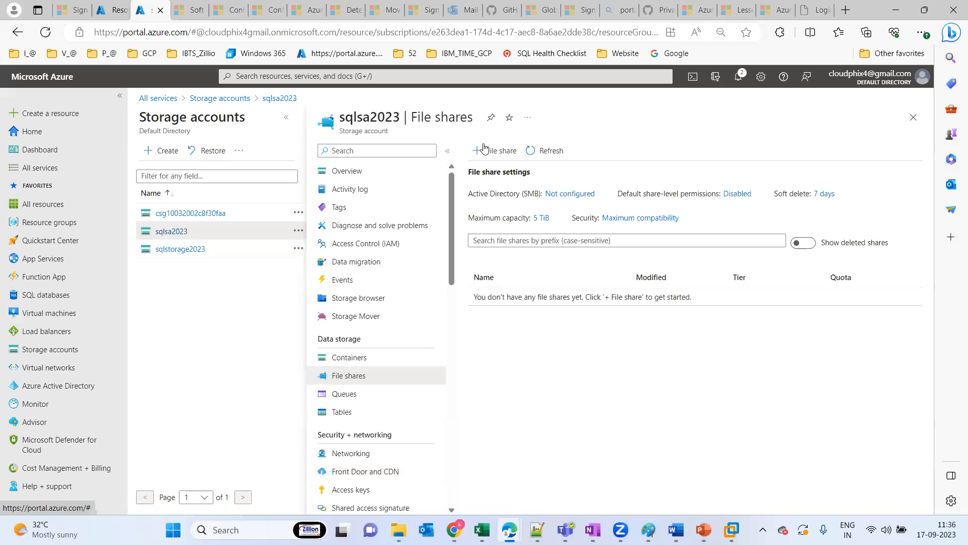
{"action": "left_click", "coordinate": [357, 359]}
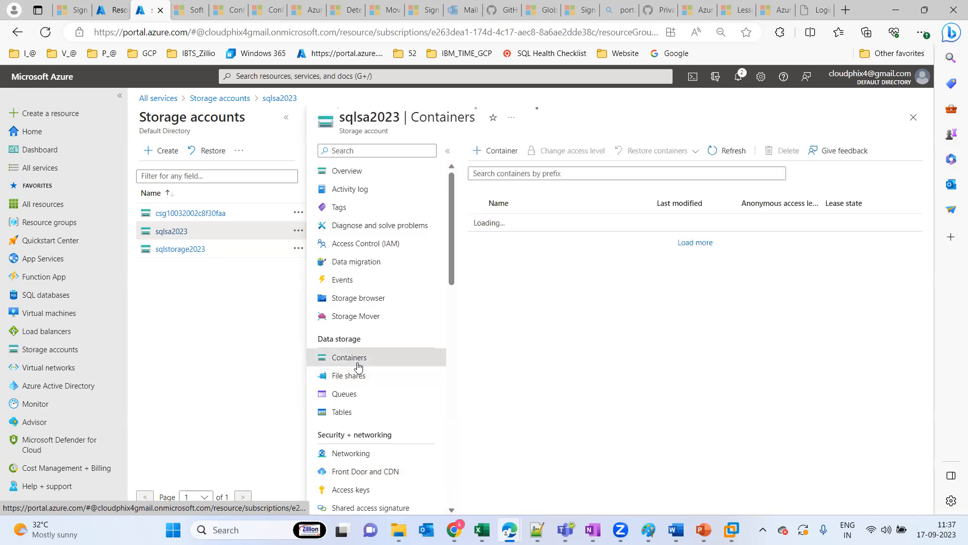
Start a new file share in sqlsa2023 named sqlfile with the Transaction optimized tier
{"action": "left_click", "coordinate": [357, 383]}
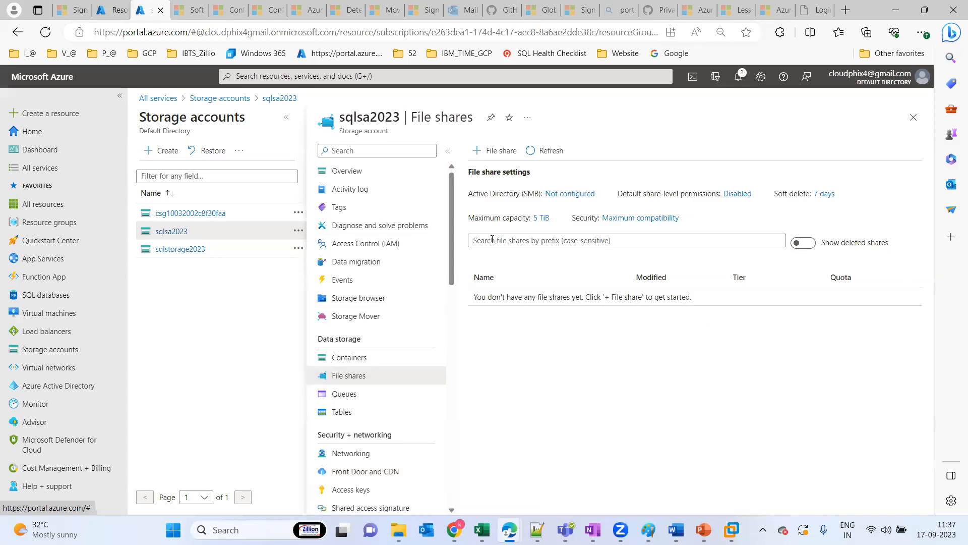
{"action": "left_click", "coordinate": [496, 151]}
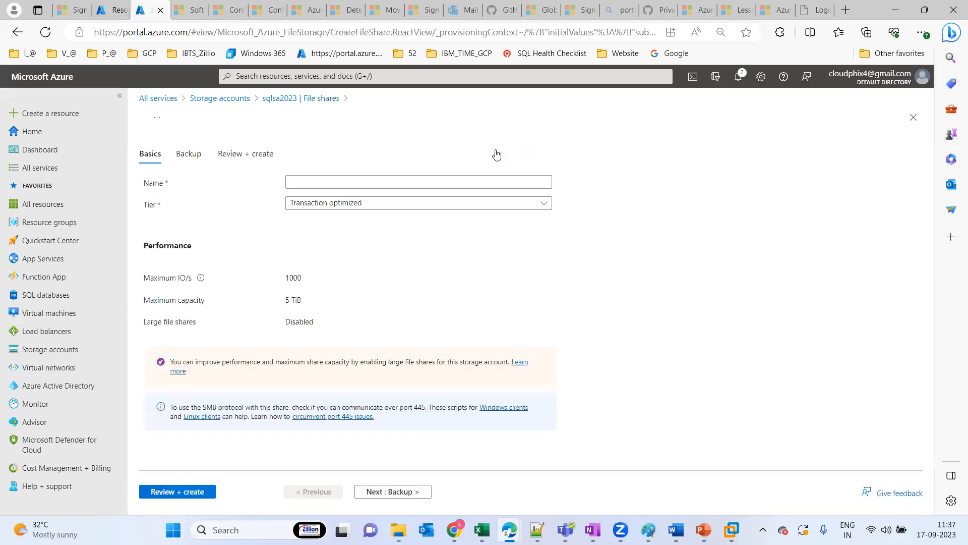
{"action": "left_click", "coordinate": [343, 178]}
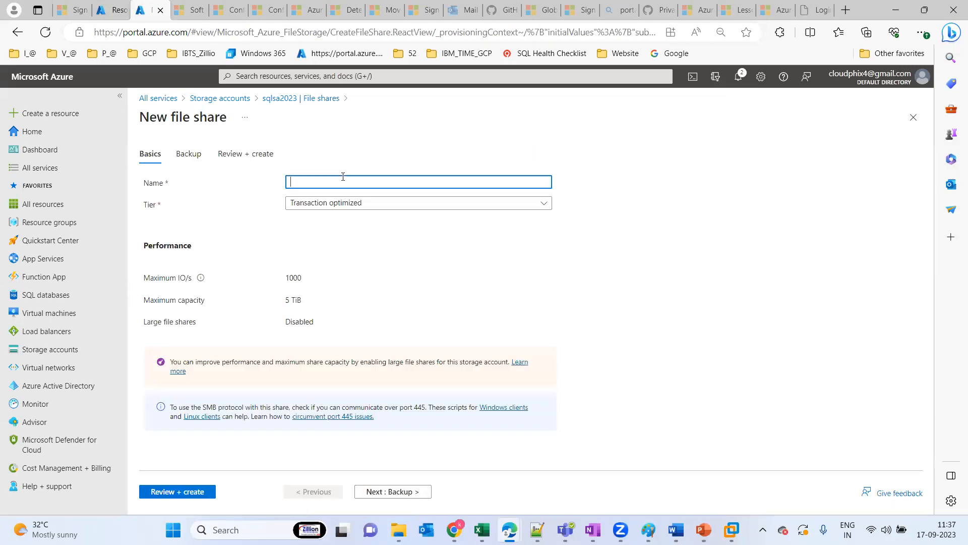
{"action": "type", "text": "sqlfile"}
{"action": "left_click", "coordinate": [383, 260]}
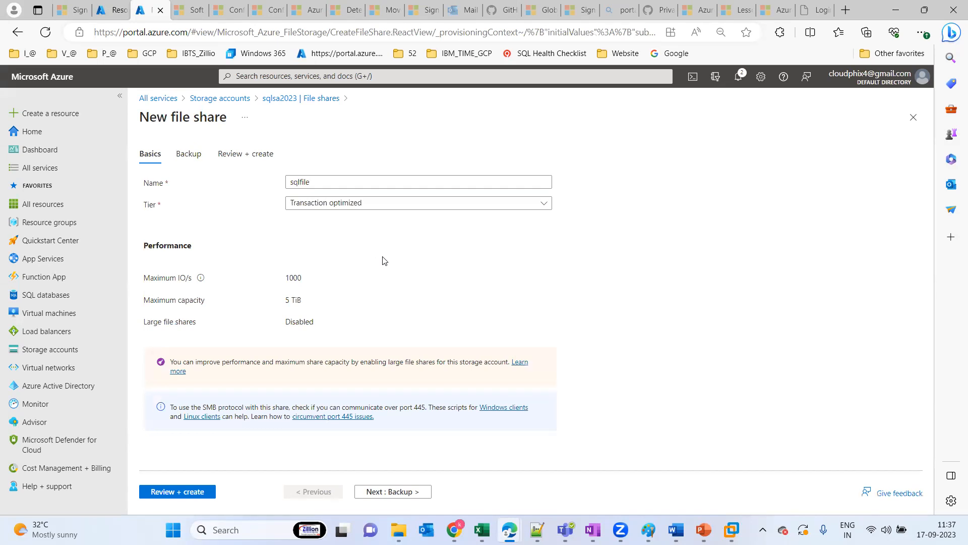
{"action": "left_click", "coordinate": [342, 205]}
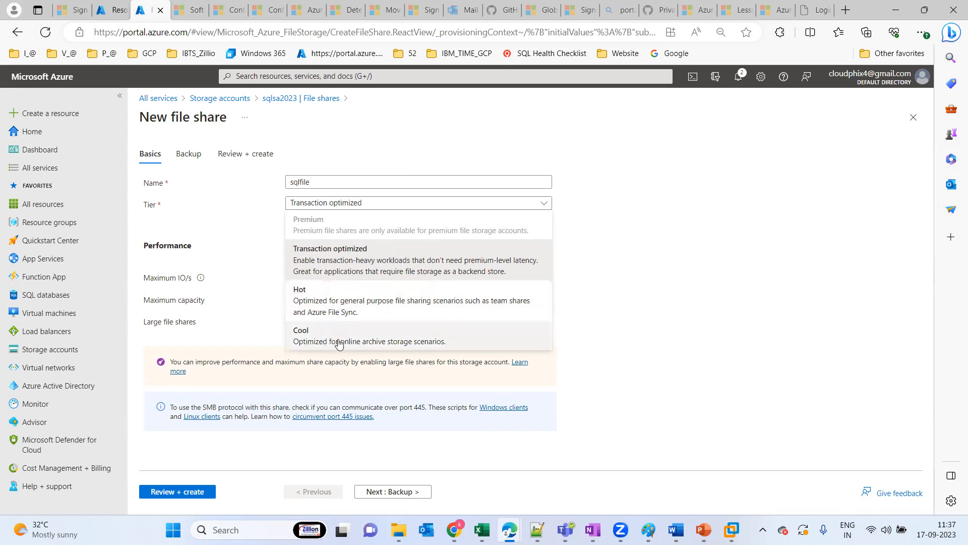
{"action": "left_click", "coordinate": [331, 251]}
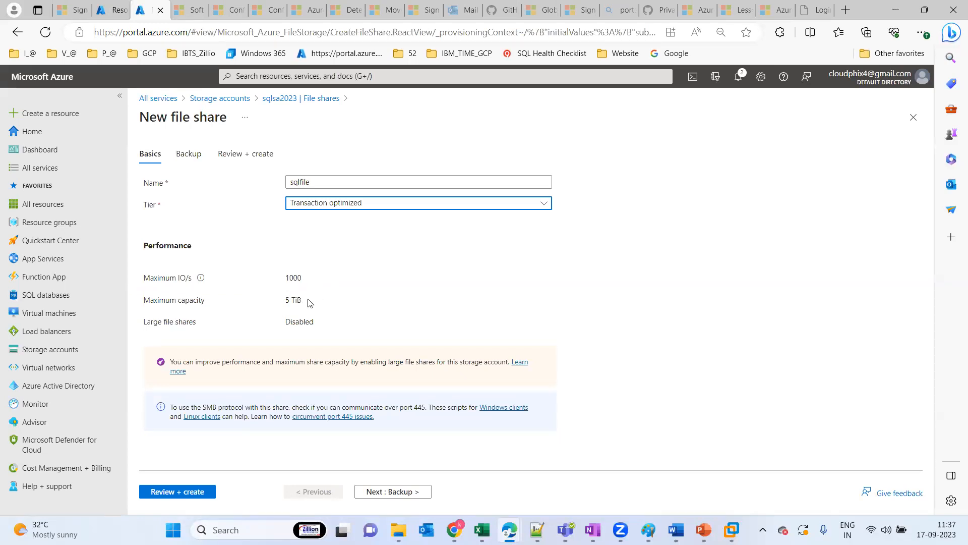
{"action": "left_click_drag", "start_coordinate": [283, 300], "coordinate": [332, 300]}
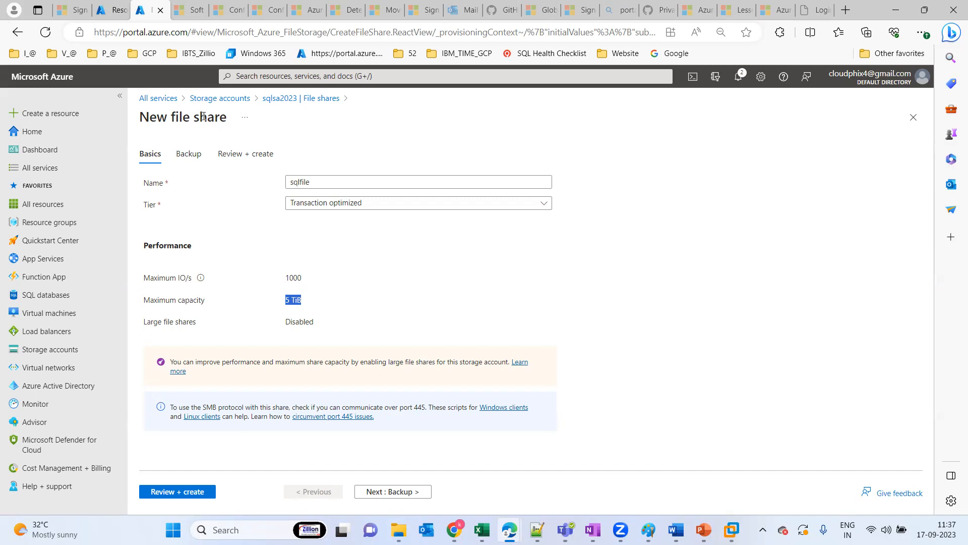
{"action": "mouse_move", "coordinate": [239, 117]}
{"action": "left_mouse_down"}
{"action": "mouse_move", "coordinate": [180, 117]}
{"action": "mouse_move", "coordinate": [233, 125]}
{"action": "left_mouse_up"}
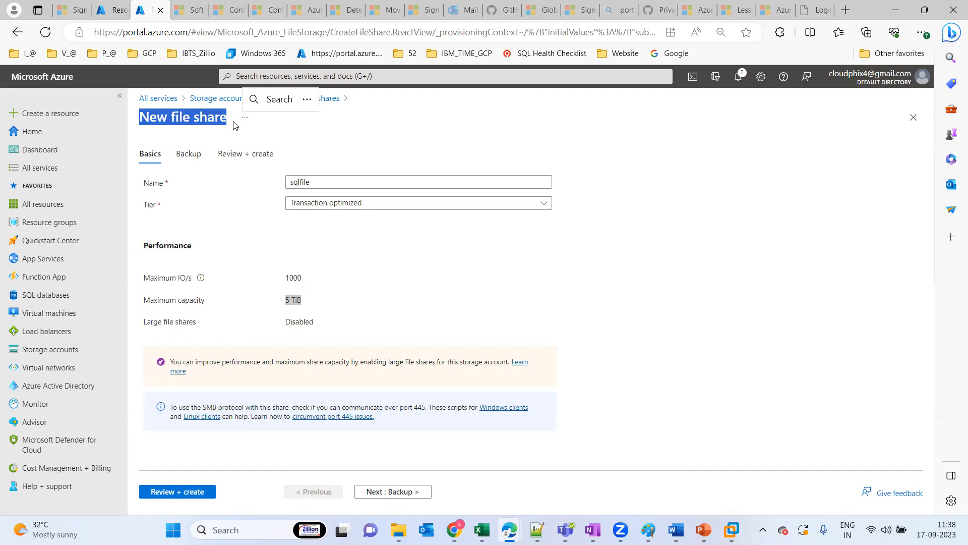
{"action": "left_click", "coordinate": [389, 264]}
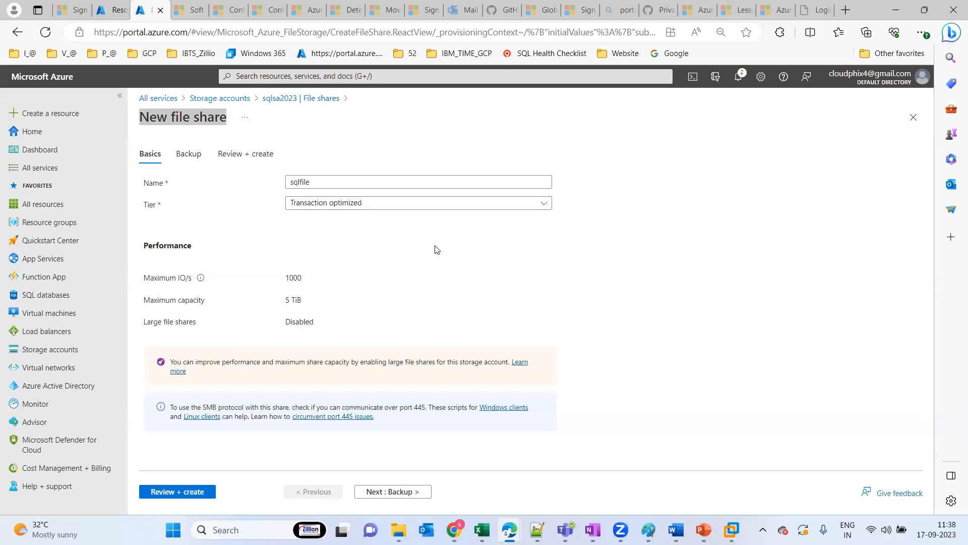
Look over the backup vault and daily policy, disable backup for the new file share, and proceed to the review
{"action": "left_click", "coordinate": [397, 495]}
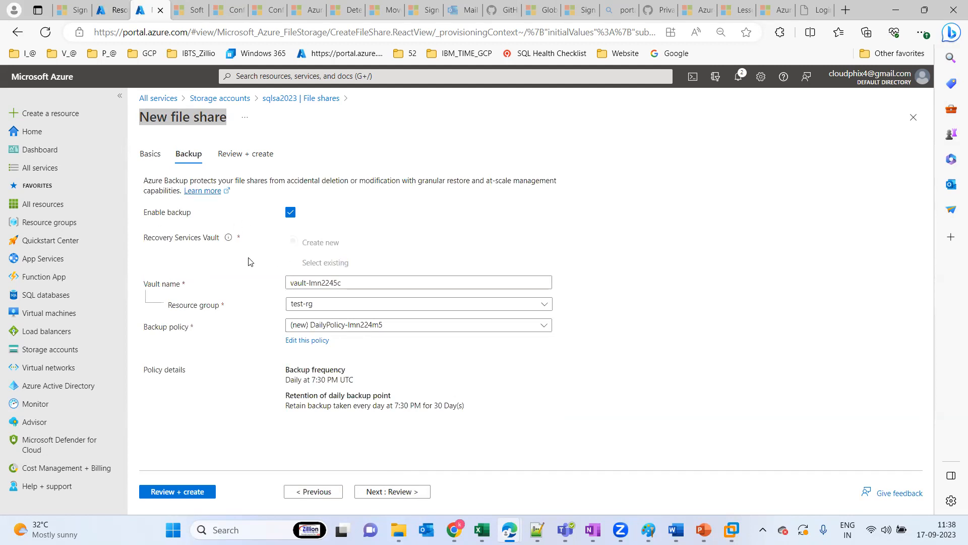
{"action": "left_click", "coordinate": [344, 286]}
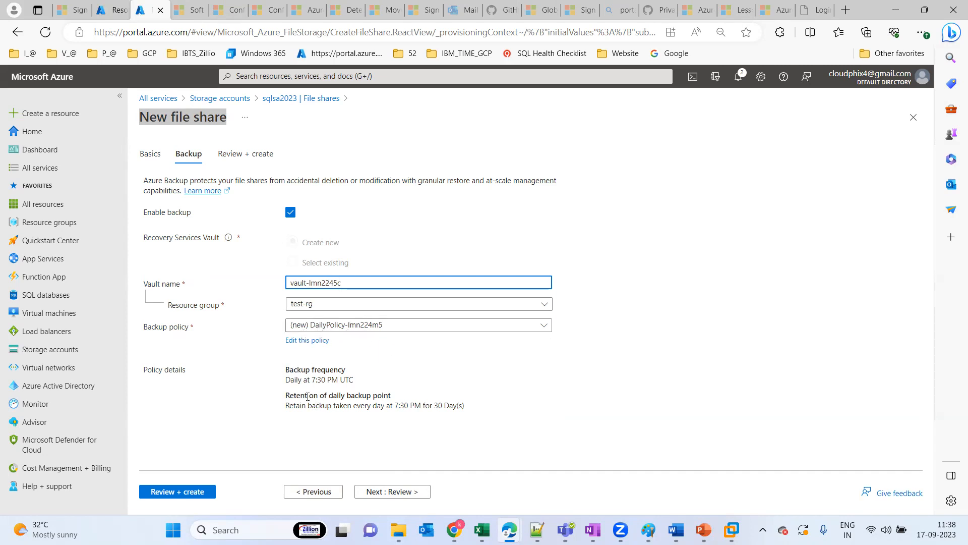
{"action": "left_click_drag", "start_coordinate": [304, 384], "coordinate": [360, 387]}
{"action": "left_click_drag", "start_coordinate": [293, 405], "coordinate": [471, 406]}
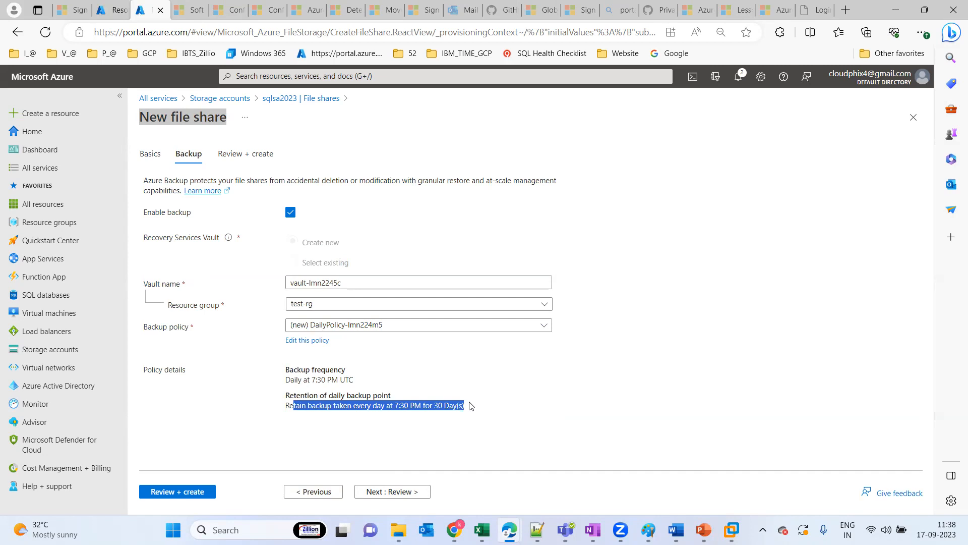
{"action": "left_click", "coordinate": [291, 212]}
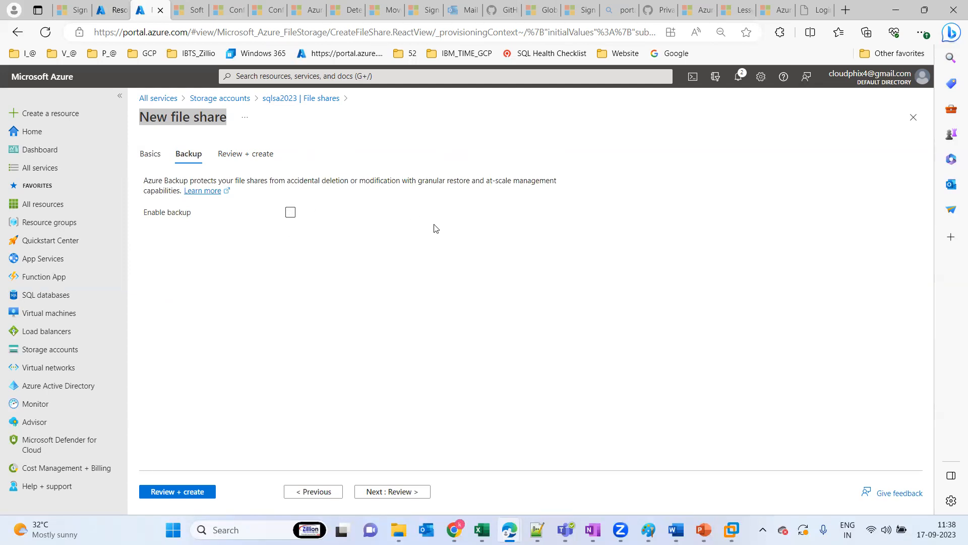
{"action": "left_click", "coordinate": [392, 496]}
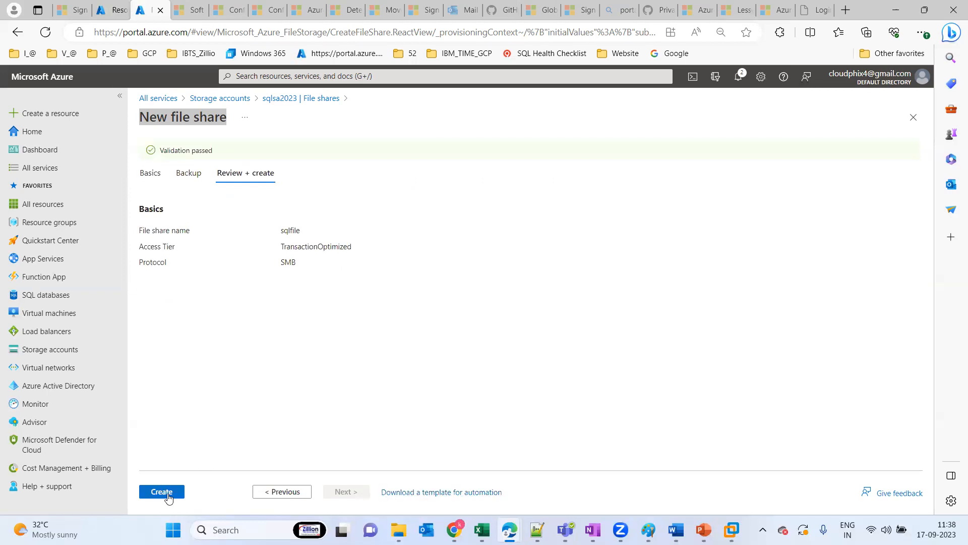
Recheck the basic and backup settings of the sqlfile share, then create it
{"action": "left_click", "coordinate": [153, 173]}
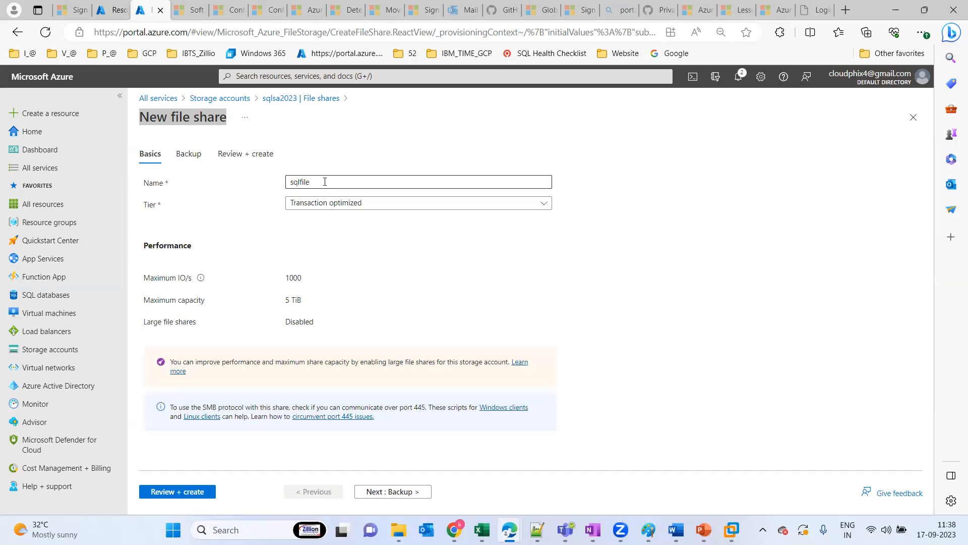
{"action": "left_click", "coordinate": [198, 154]}
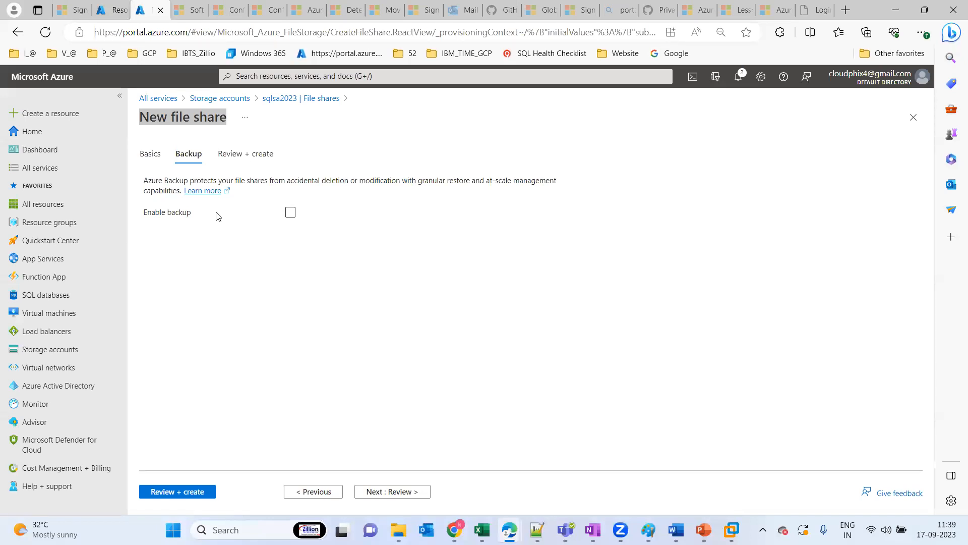
{"action": "left_click", "coordinate": [258, 154]}
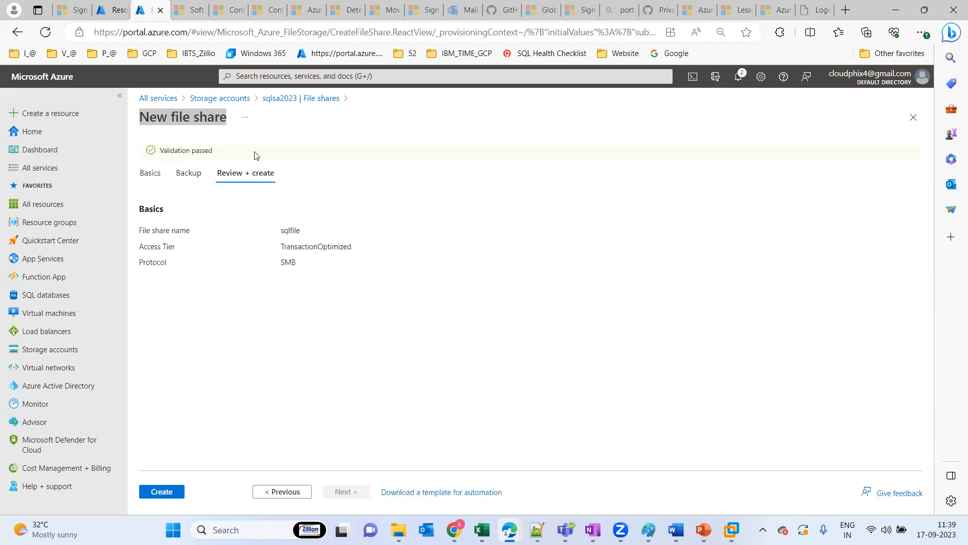
{"action": "left_click", "coordinate": [172, 495]}
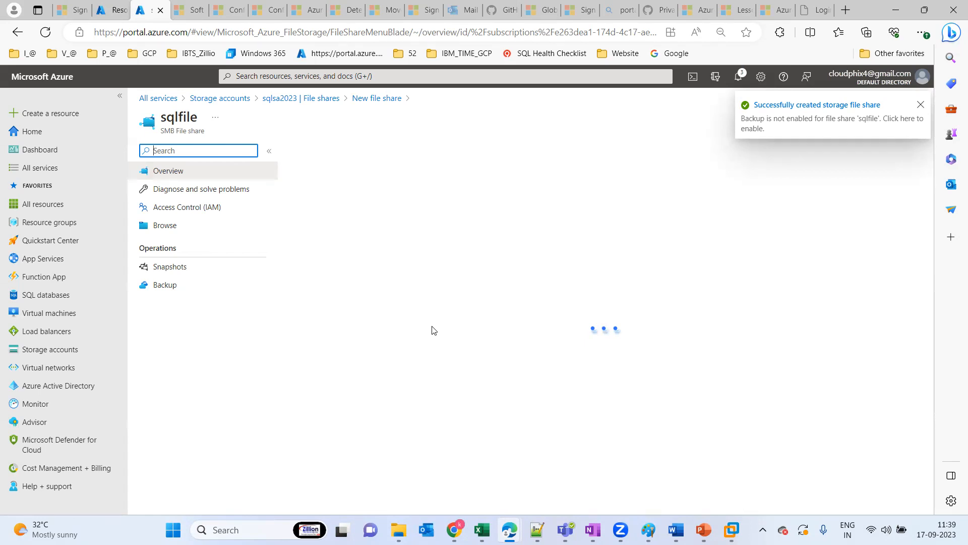
Switch to the Paint window with the cloud diagram and delete the shapes, lines and WEST _US label inside the cloud using rectangular selections
{"action": "key", "text": "super"}
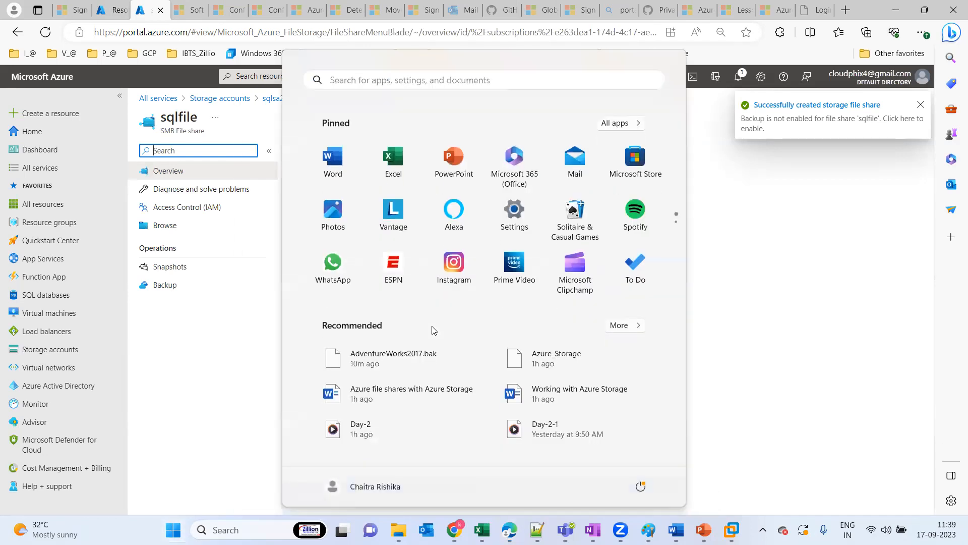
{"action": "mouse_move", "coordinate": [648, 530]}
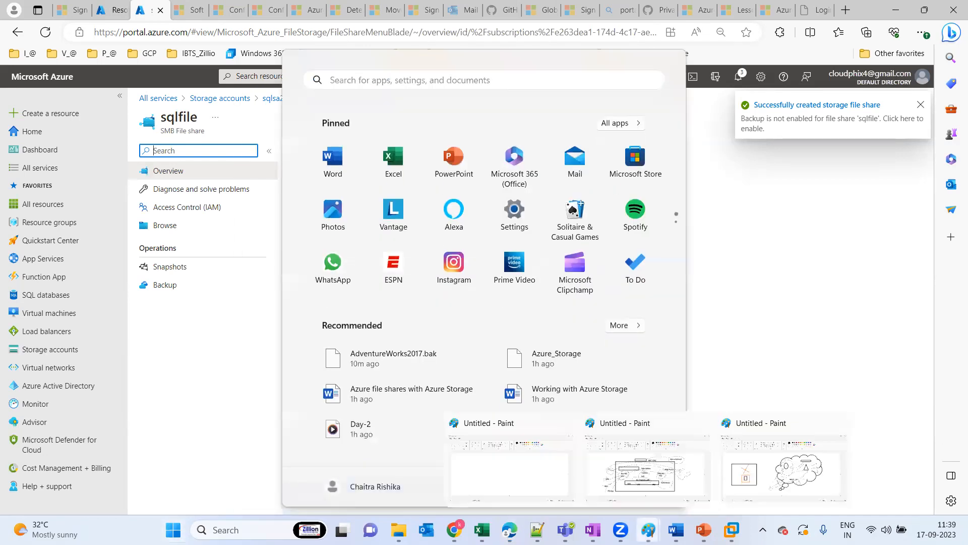
{"action": "left_click", "coordinate": [805, 469]}
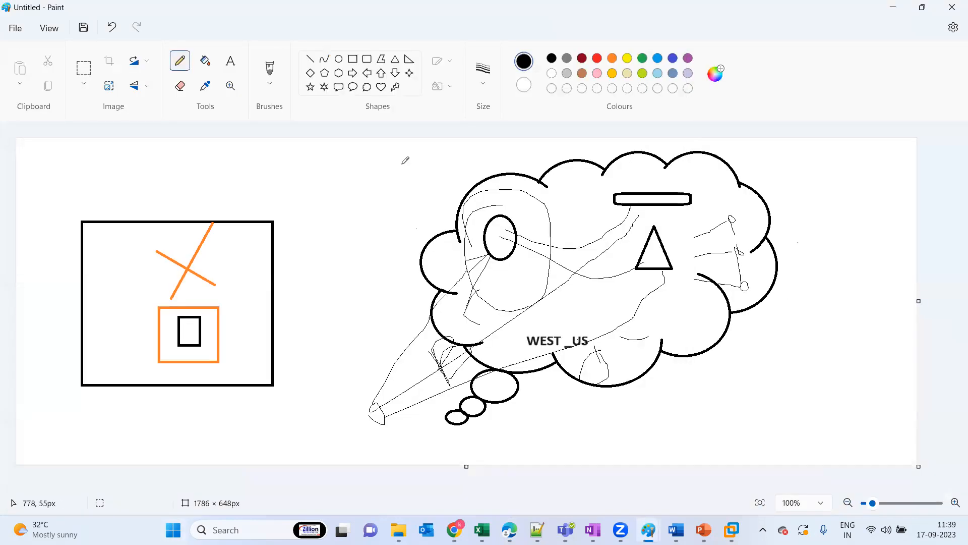
{"action": "left_click", "coordinate": [85, 87]}
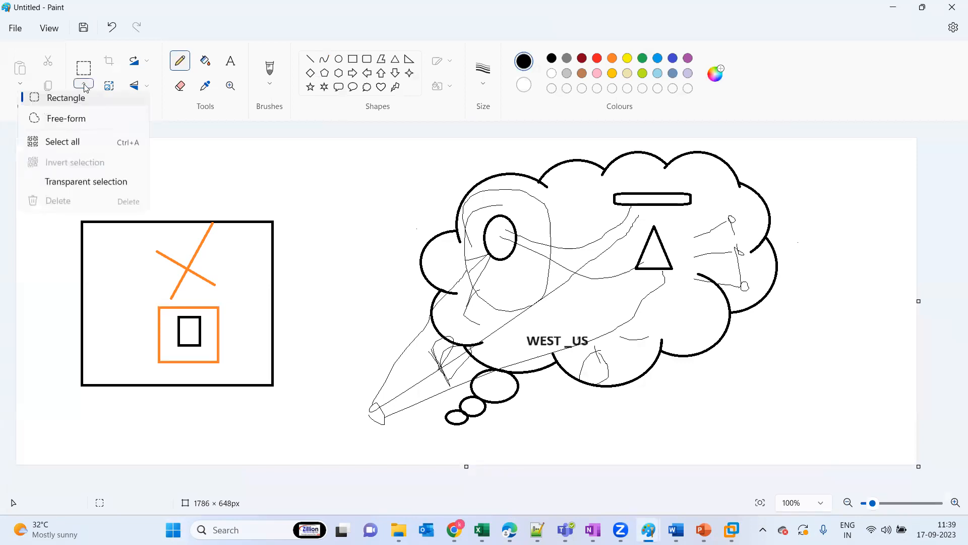
{"action": "left_click", "coordinate": [67, 109]}
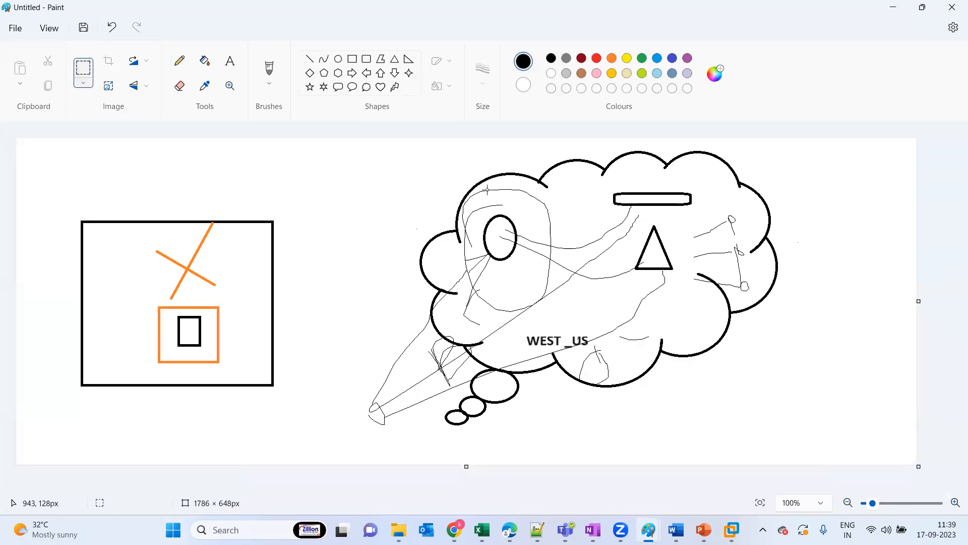
{"action": "mouse_move", "coordinate": [481, 184]}
{"action": "left_mouse_down"}
{"action": "mouse_move", "coordinate": [618, 201]}
{"action": "mouse_move", "coordinate": [734, 282]}
{"action": "mouse_move", "coordinate": [739, 352]}
{"action": "mouse_move", "coordinate": [713, 348]}
{"action": "left_mouse_up"}
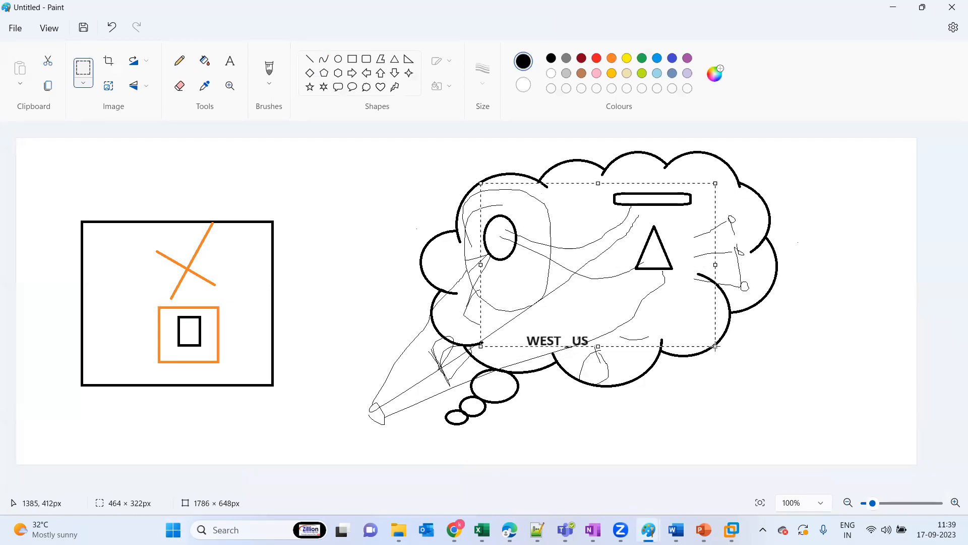
{"action": "key", "text": "Delete"}
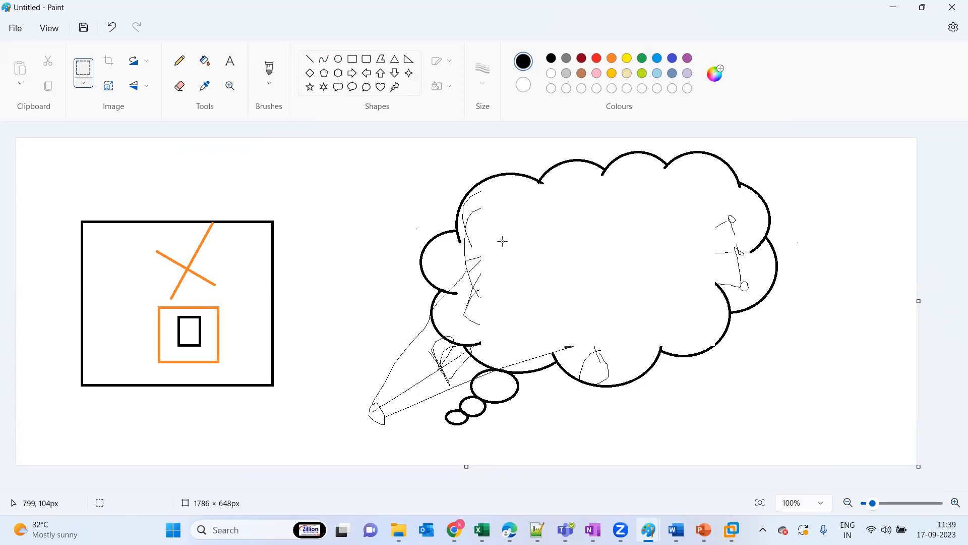
{"action": "left_click_drag", "start_coordinate": [454, 213], "coordinate": [560, 324]}
{"action": "key", "text": "Delete"}
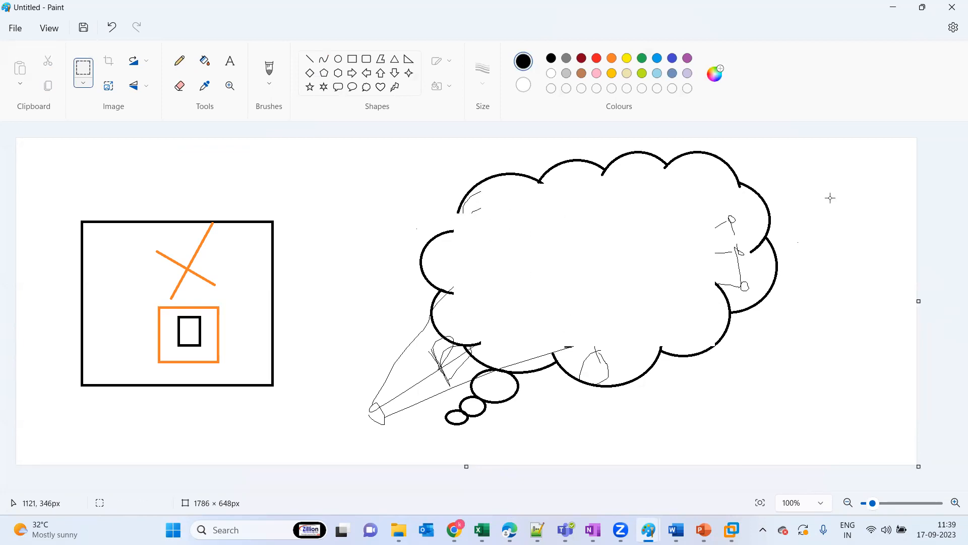
{"action": "left_click_drag", "start_coordinate": [703, 204], "coordinate": [748, 301]}
{"action": "key", "text": "Delete"}
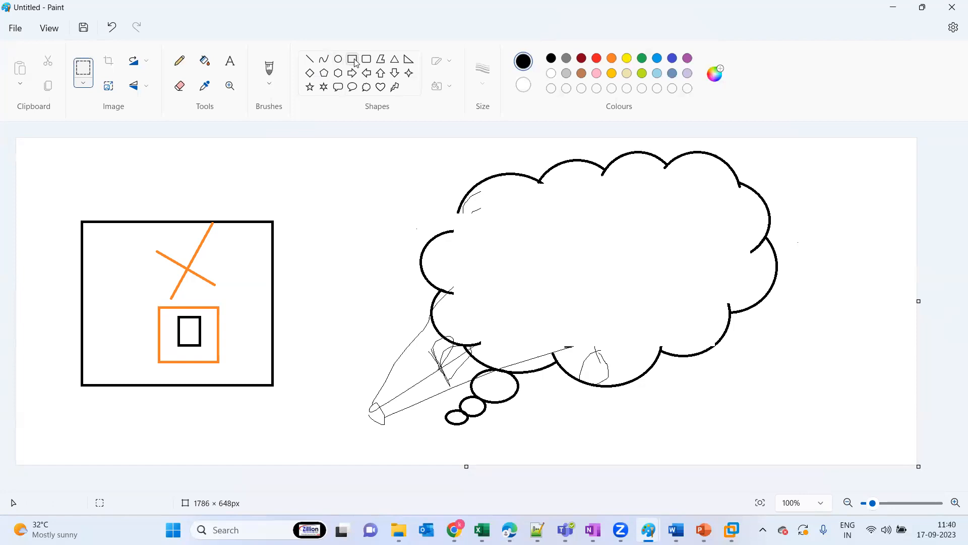
Draw a small black right-pointing block arrow in the upper left area inside the cloud
{"action": "left_click", "coordinate": [352, 74]}
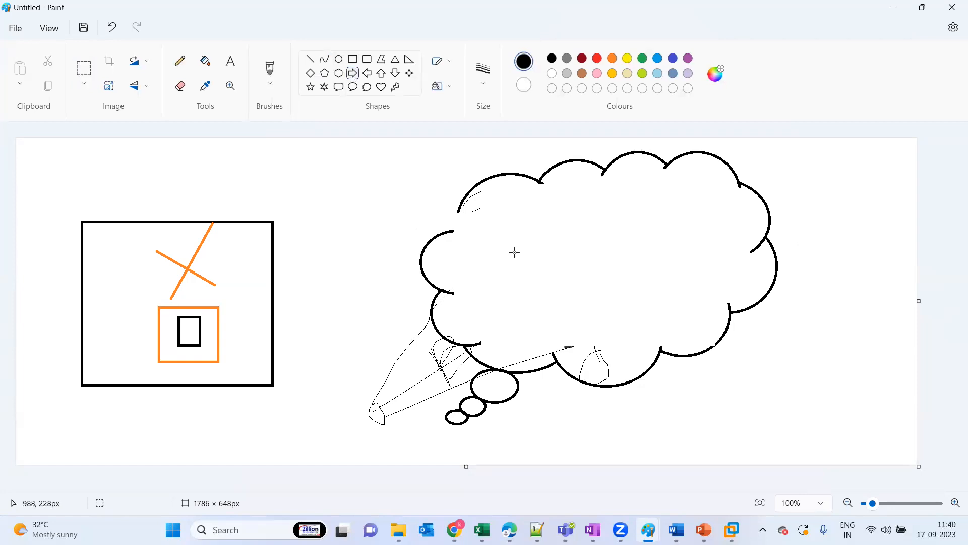
{"action": "left_click_drag", "start_coordinate": [490, 231], "coordinate": [558, 261]}
{"action": "left_click", "coordinate": [596, 262]}
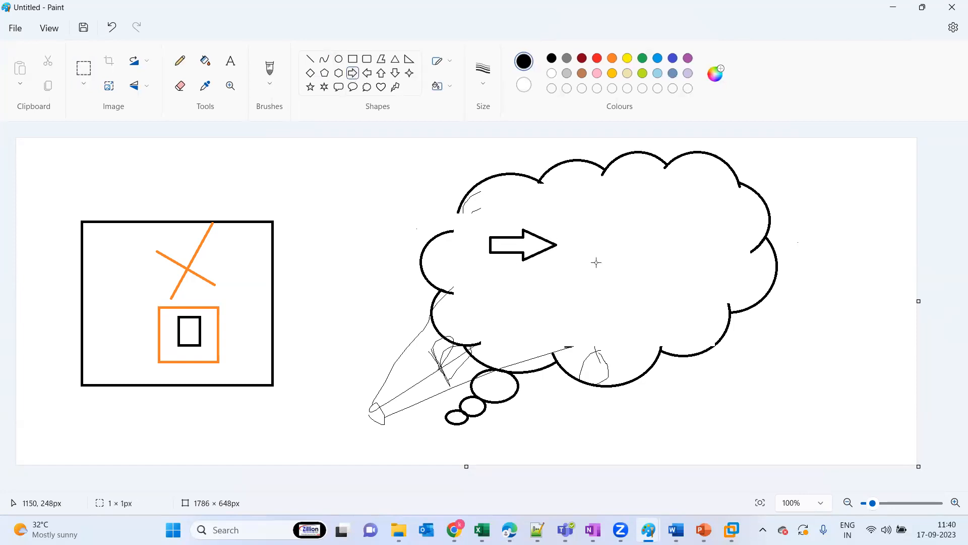
Add the bold Calibri 22 label "Azure File share" just above the block arrow in the cloud
{"action": "left_click", "coordinate": [230, 61]}
{"action": "left_click_drag", "start_coordinate": [512, 216], "coordinate": [625, 235]}
{"action": "type", "text": "Azure"}
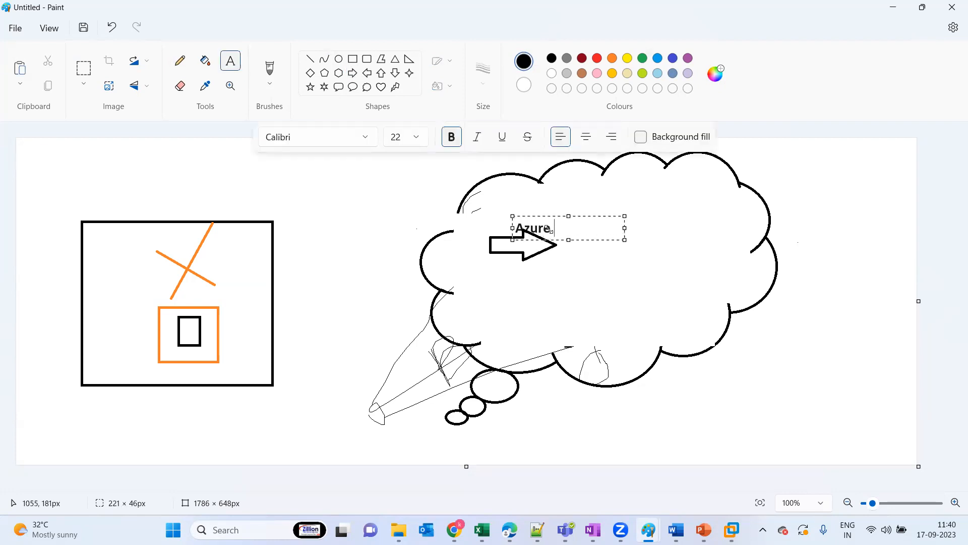
{"action": "type", "text": " File share"}
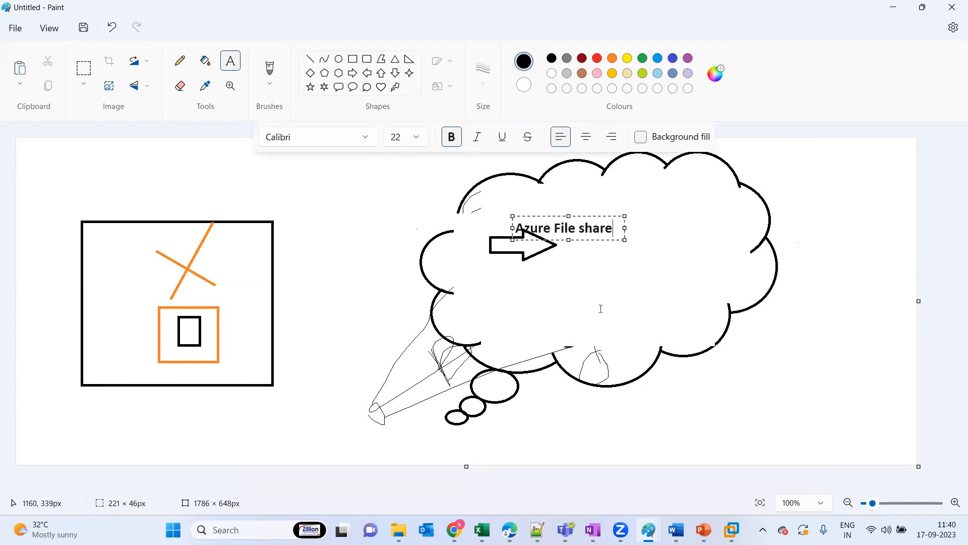
{"action": "left_click", "coordinate": [565, 295]}
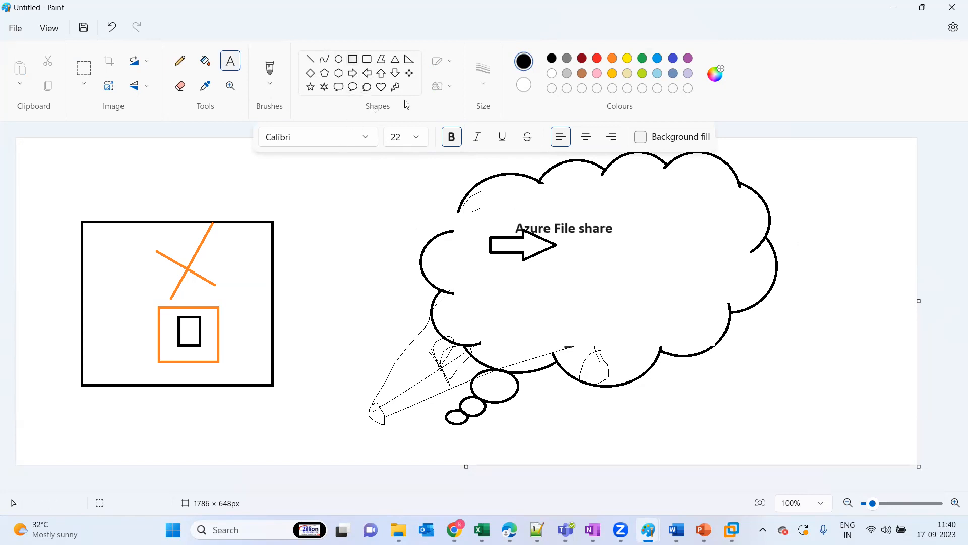
{"action": "left_click_drag", "start_coordinate": [481, 200], "coordinate": [627, 279]}
{"action": "left_click", "coordinate": [696, 268]}
Return to the sqlfile share overview in the Azure portal and dismiss the share creation notification
{"action": "mouse_move", "coordinate": [510, 529]}
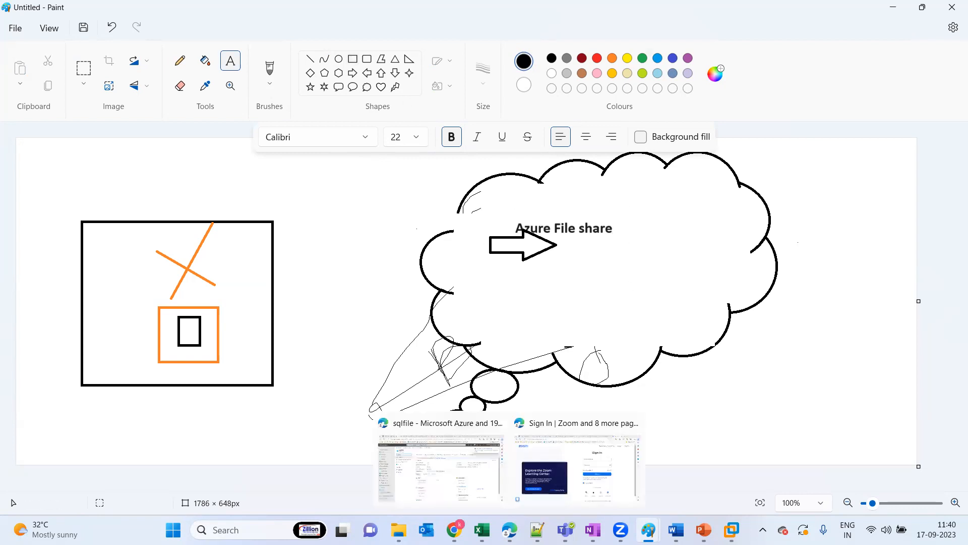
{"action": "left_click", "coordinate": [465, 486]}
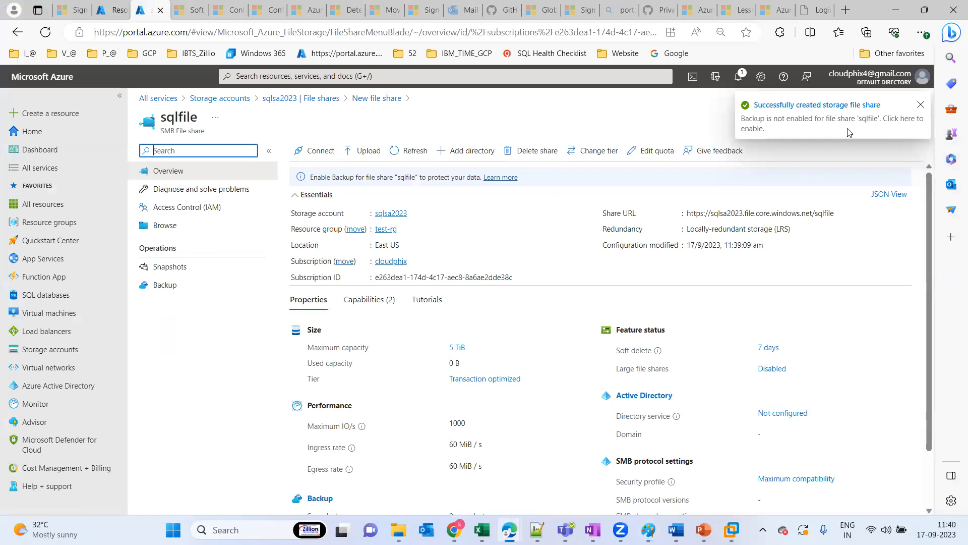
{"action": "left_click", "coordinate": [920, 105]}
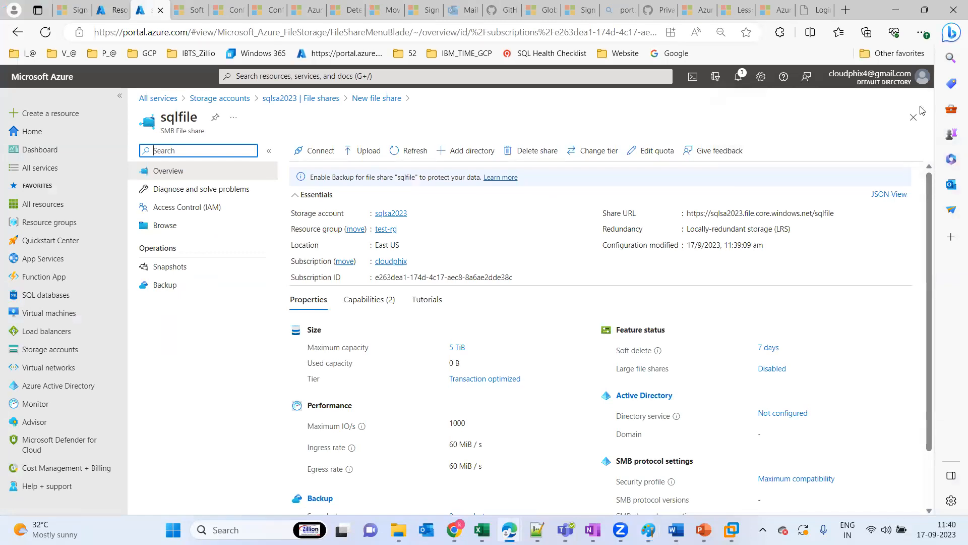
Leave the share creation page and reopen the sqlfile share from the file shares of storage account sqlsa2023
{"action": "left_click", "coordinate": [915, 118]}
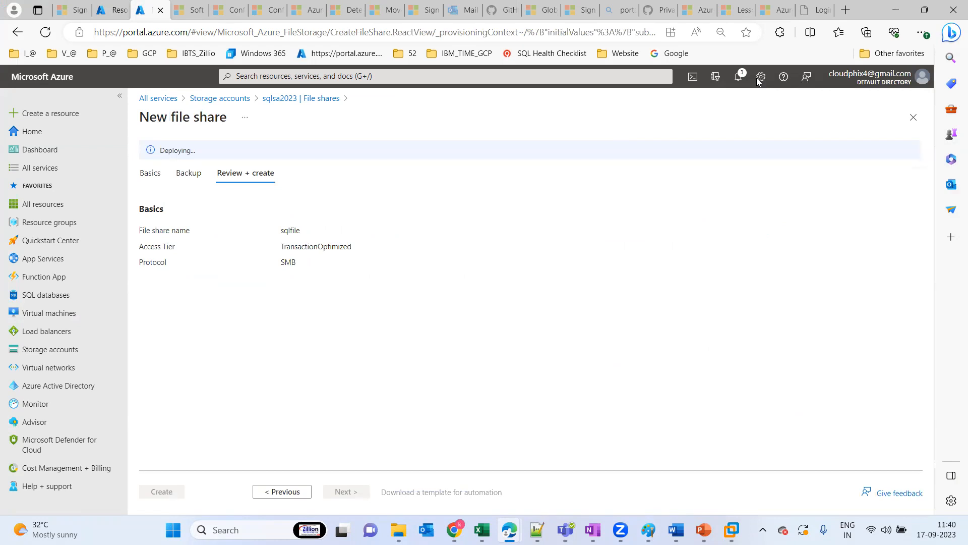
{"action": "left_click", "coordinate": [741, 76]}
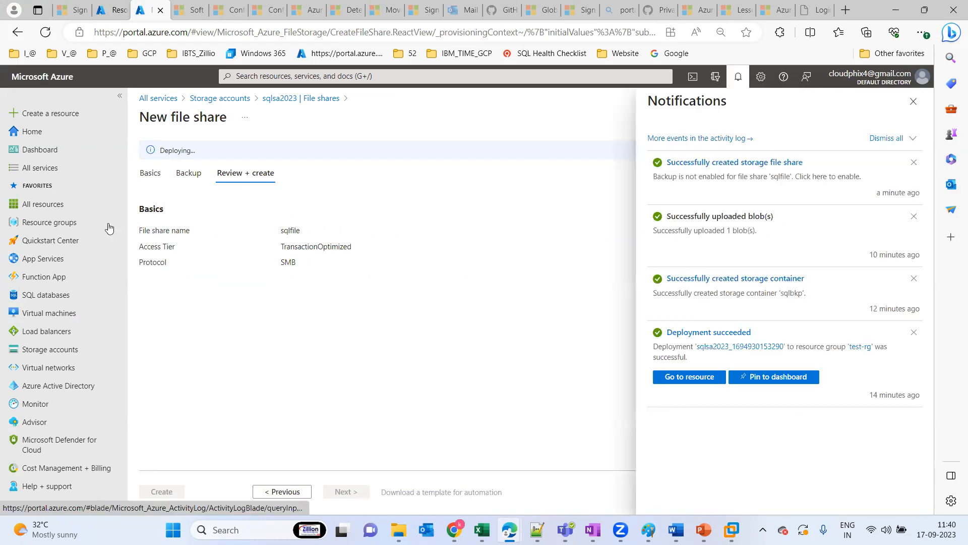
{"action": "left_click", "coordinate": [51, 359]}
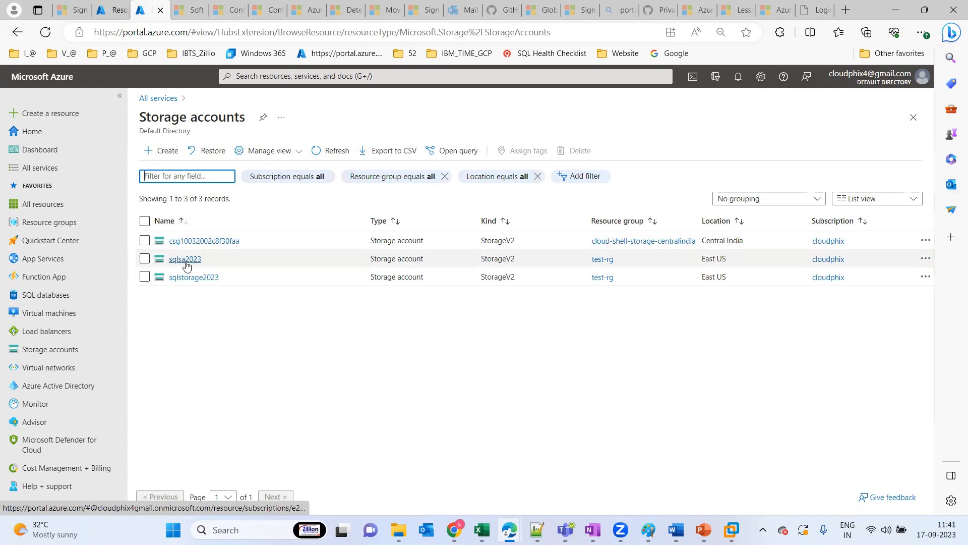
{"action": "left_click", "coordinate": [186, 260]}
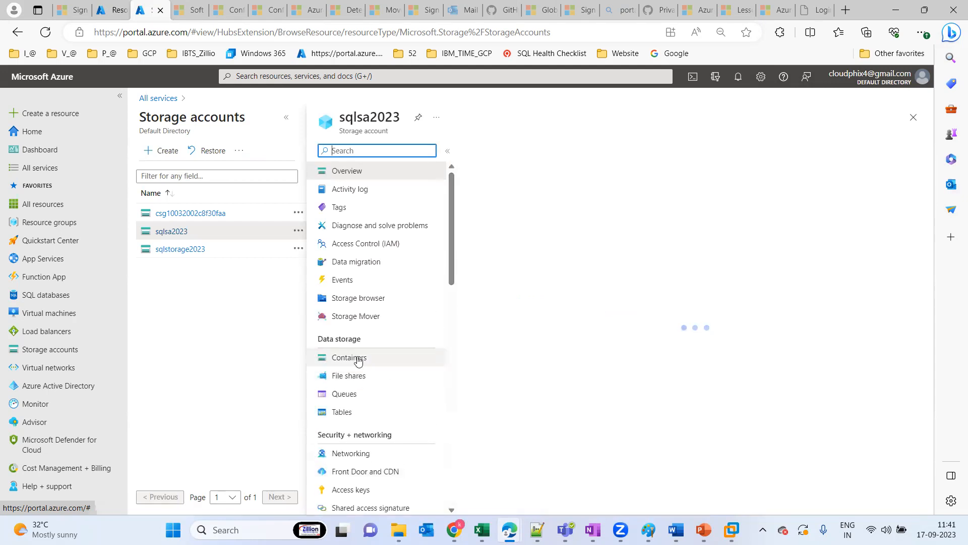
{"action": "left_click", "coordinate": [355, 375]}
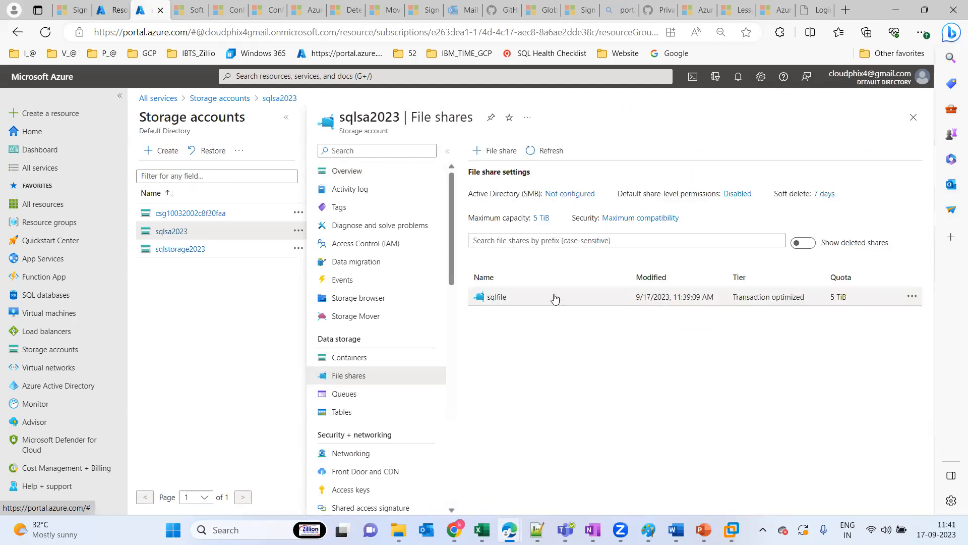
{"action": "left_click", "coordinate": [494, 299]}
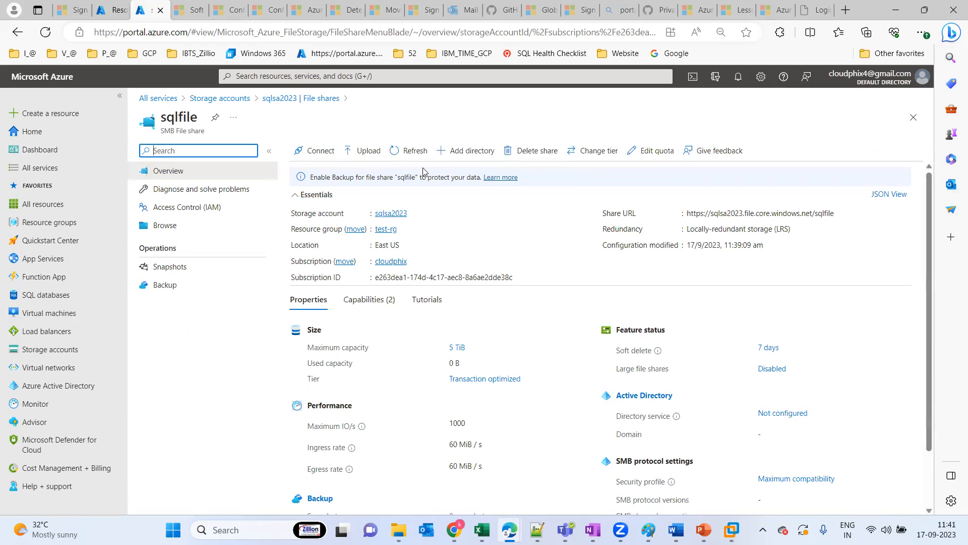
View the upload, new directory and connection forms of the sqlfile share, dismissing each one
{"action": "left_click", "coordinate": [367, 156]}
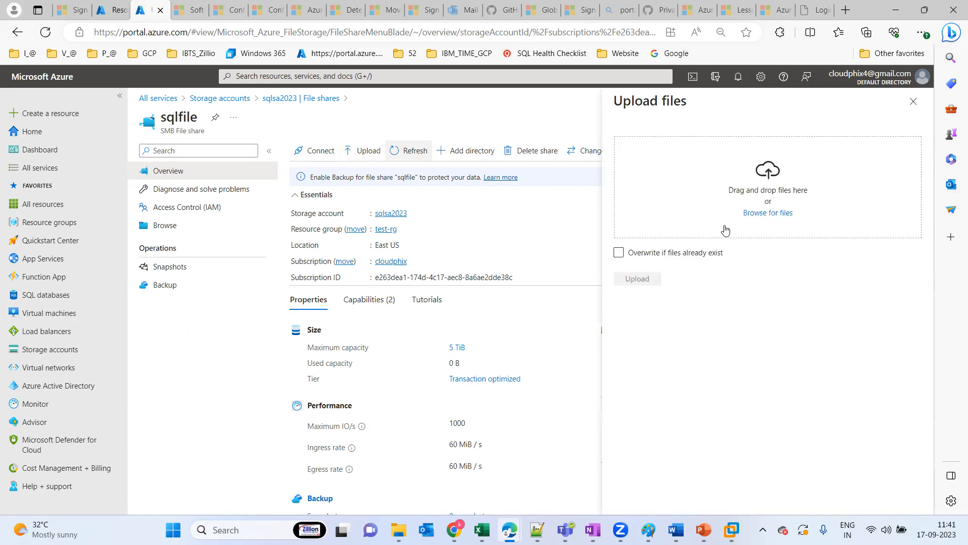
{"action": "left_click", "coordinate": [911, 110]}
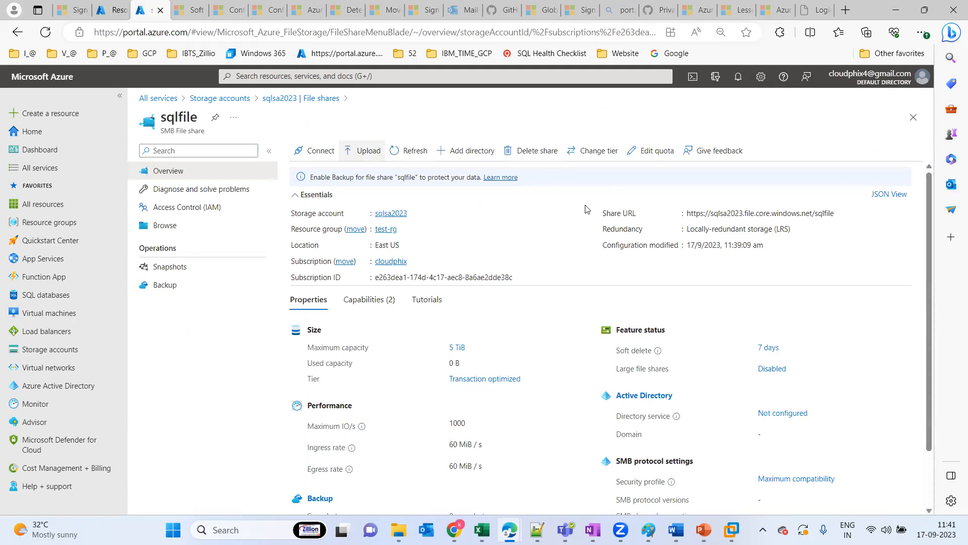
{"action": "left_click", "coordinate": [464, 153]}
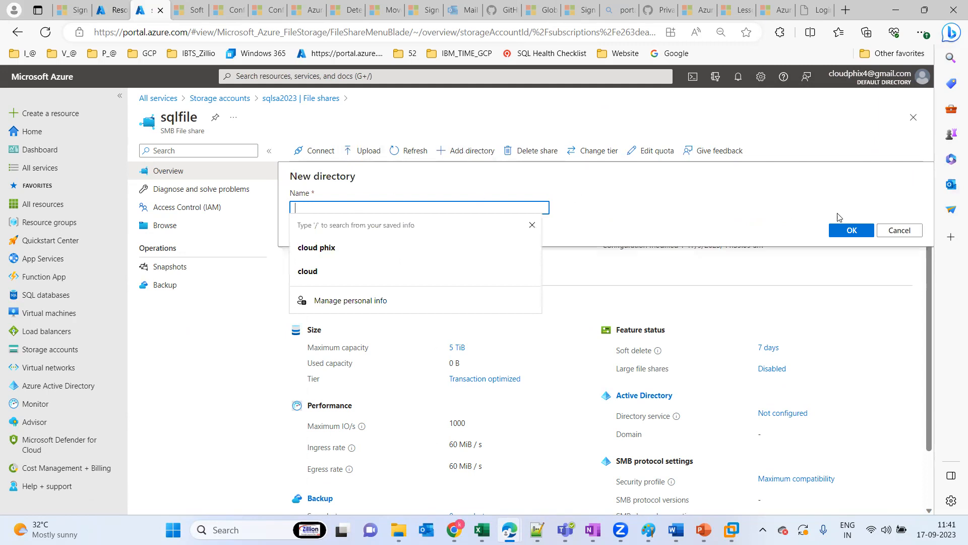
{"action": "left_click", "coordinate": [897, 230]}
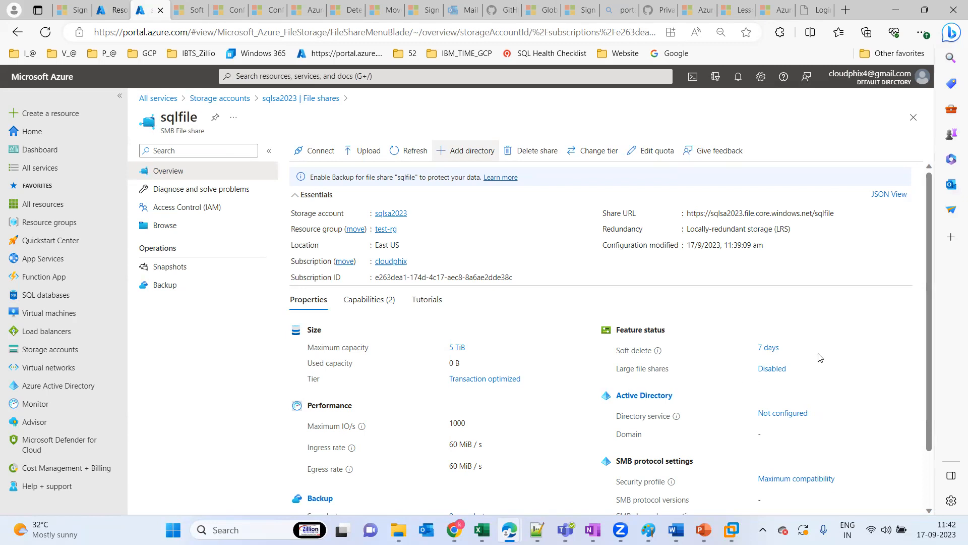
{"action": "left_click_drag", "start_coordinate": [929, 238], "coordinate": [935, 380]}
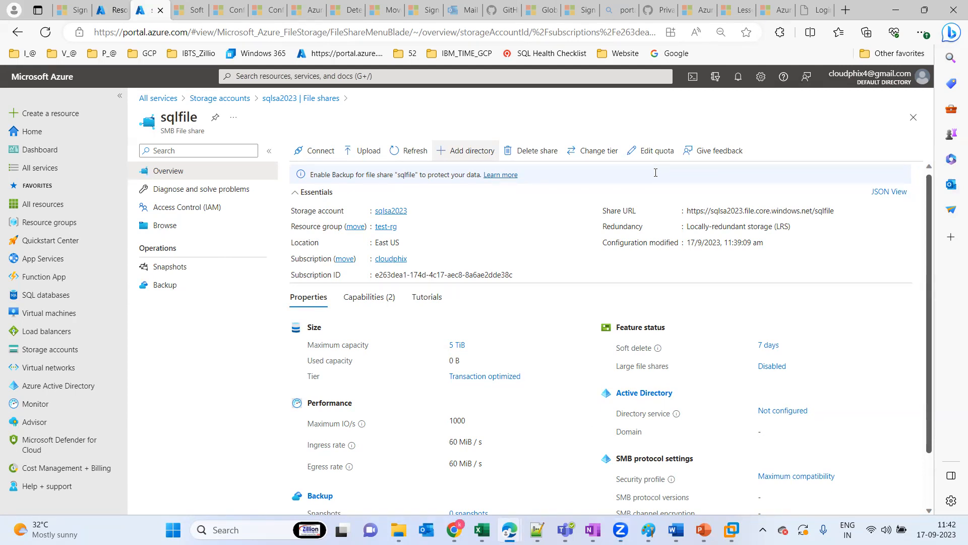
{"action": "left_click", "coordinate": [318, 151]}
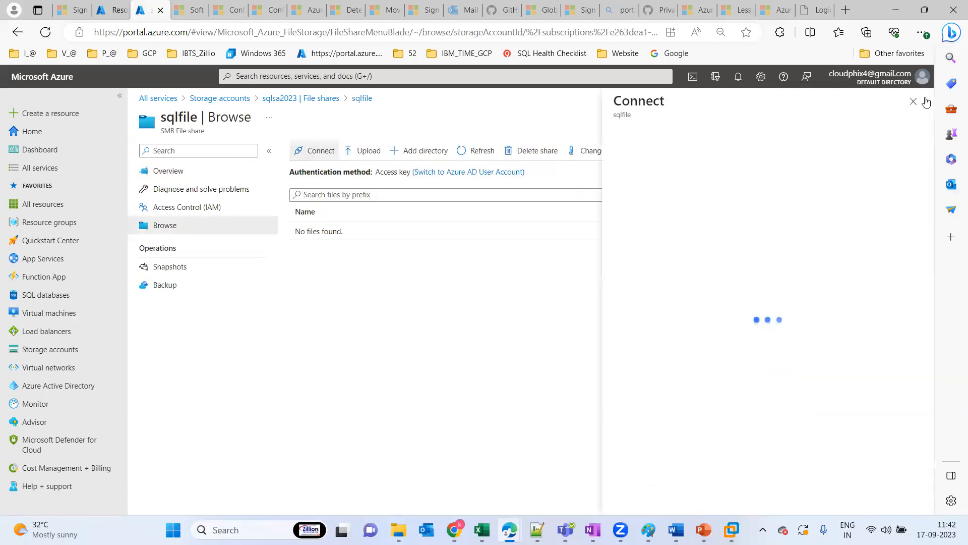
{"action": "left_click", "coordinate": [914, 102]}
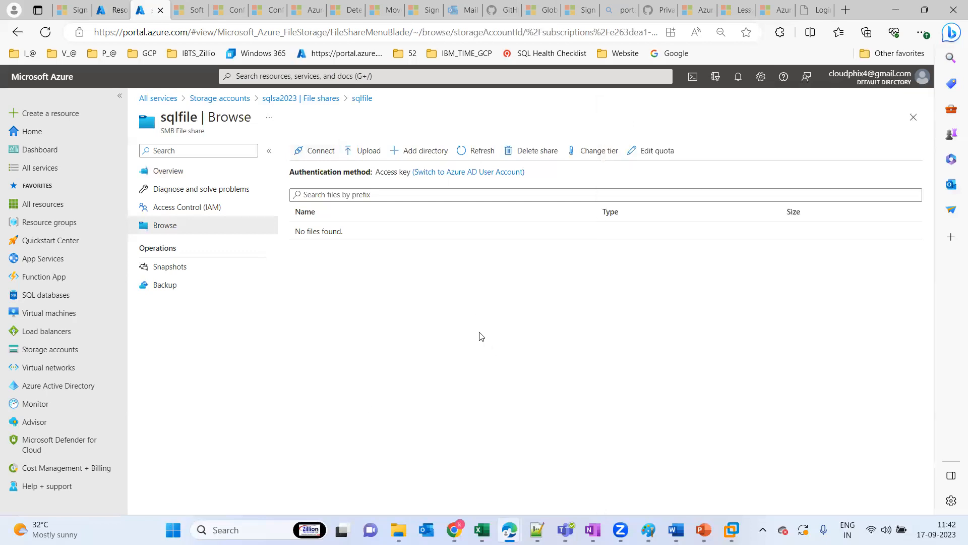
Upload AZ-SQL Batch-43.txt to the sqlfile share with overwriting of existing files enabled, and refresh the file list
{"action": "left_click", "coordinate": [367, 158]}
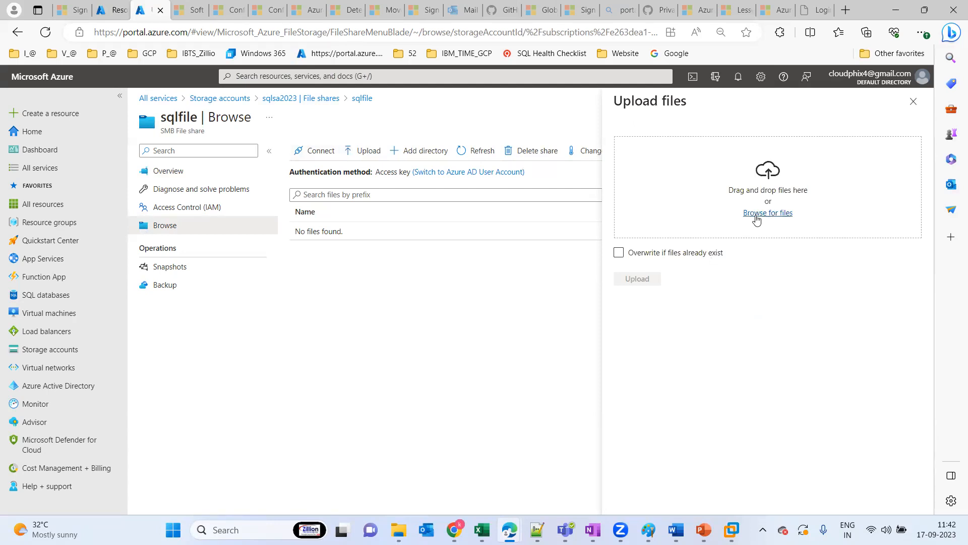
{"action": "left_click", "coordinate": [757, 217]}
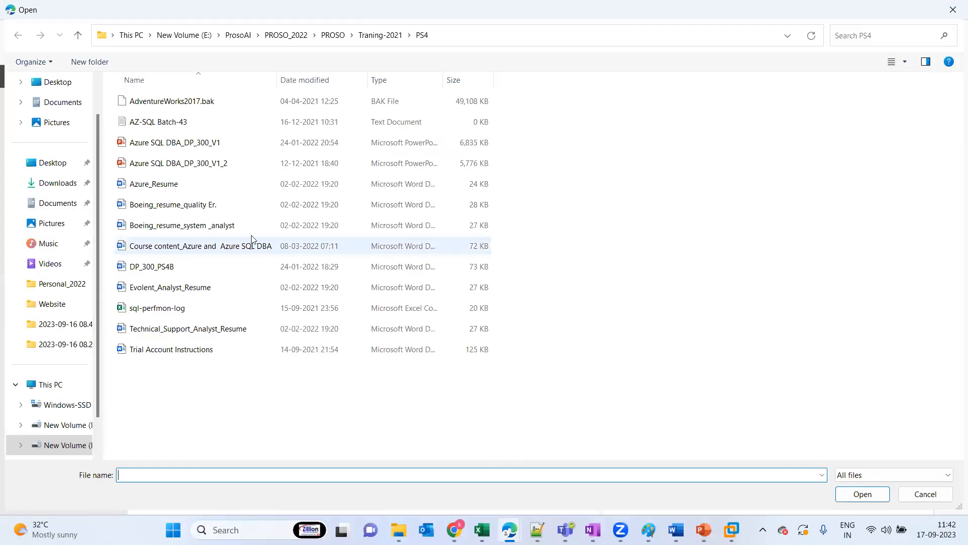
{"action": "double_click", "coordinate": [166, 122]}
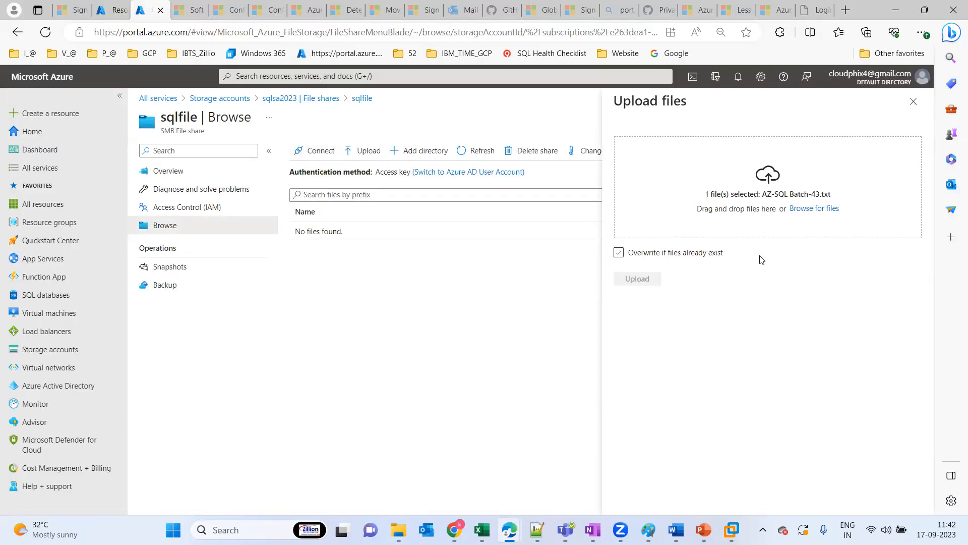
{"action": "left_click", "coordinate": [641, 279]}
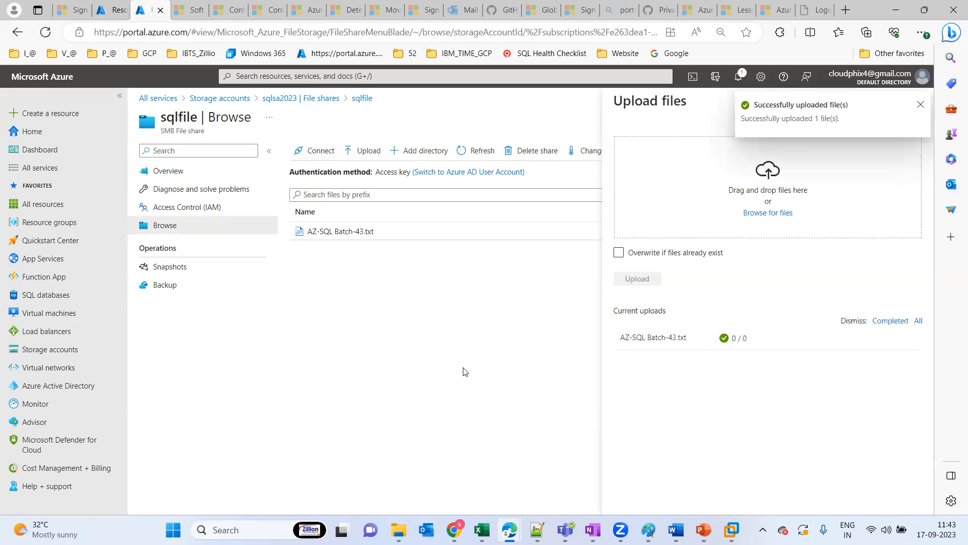
{"action": "left_click", "coordinate": [920, 105]}
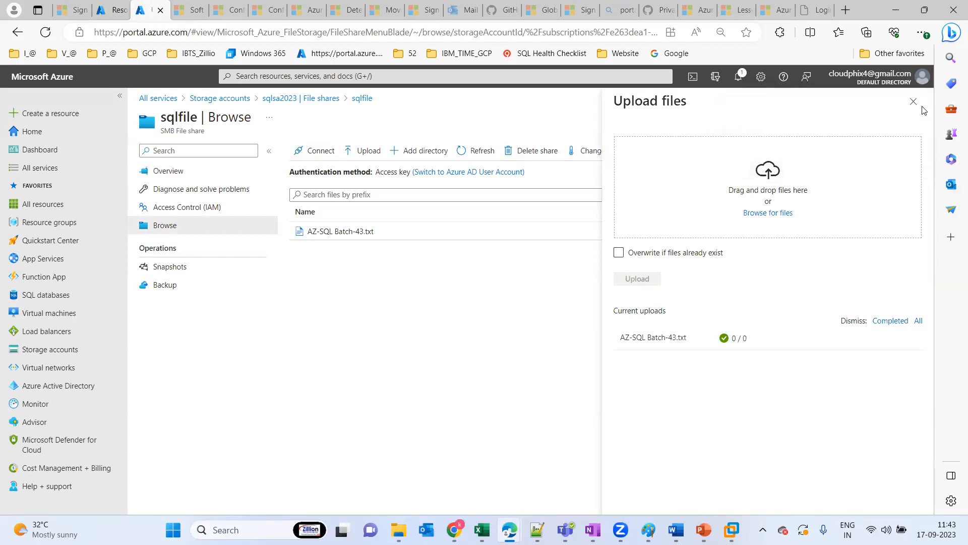
{"action": "left_click", "coordinate": [914, 102]}
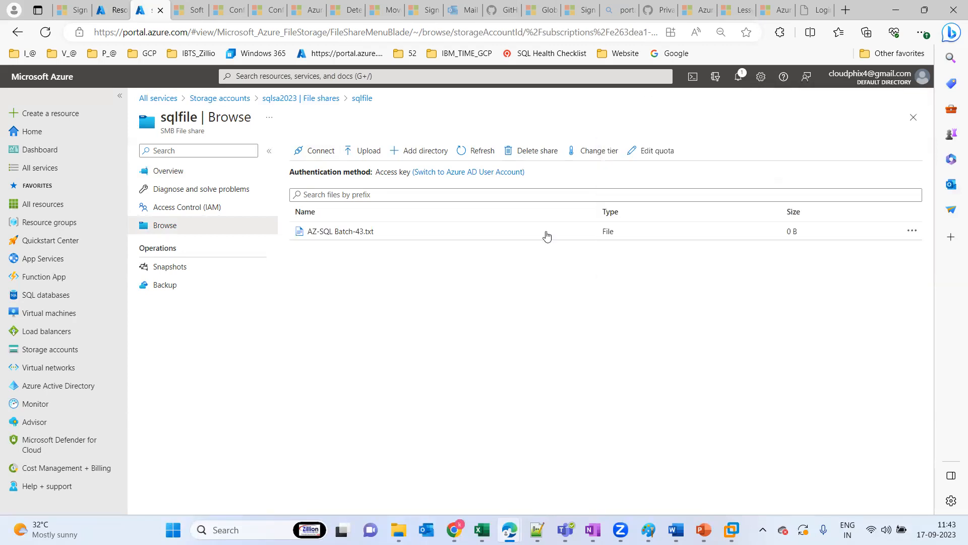
{"action": "left_click", "coordinate": [482, 151]}
Review the sqlsa2023 storage account overview and return through its file shares to the sqlfile overview
{"action": "left_click", "coordinate": [914, 124]}
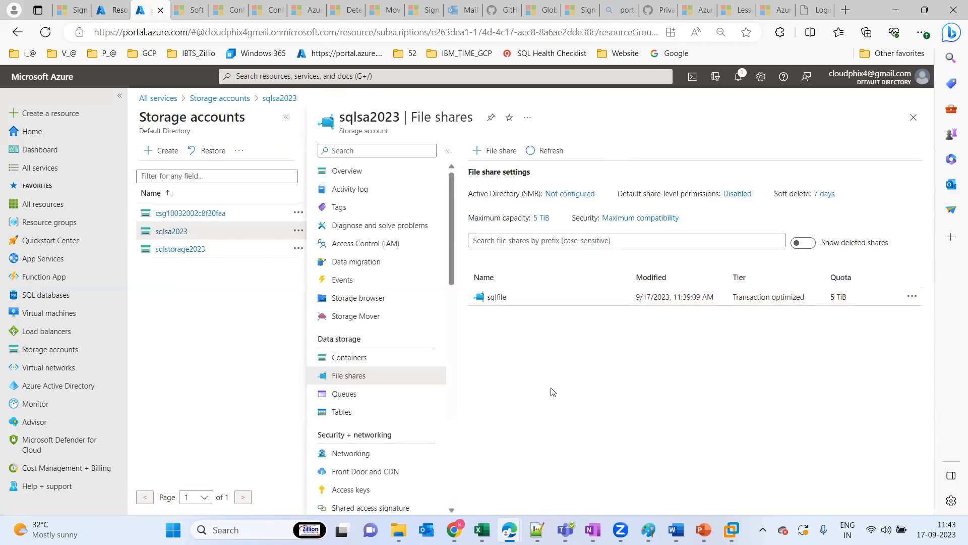
{"action": "left_click", "coordinate": [348, 177]}
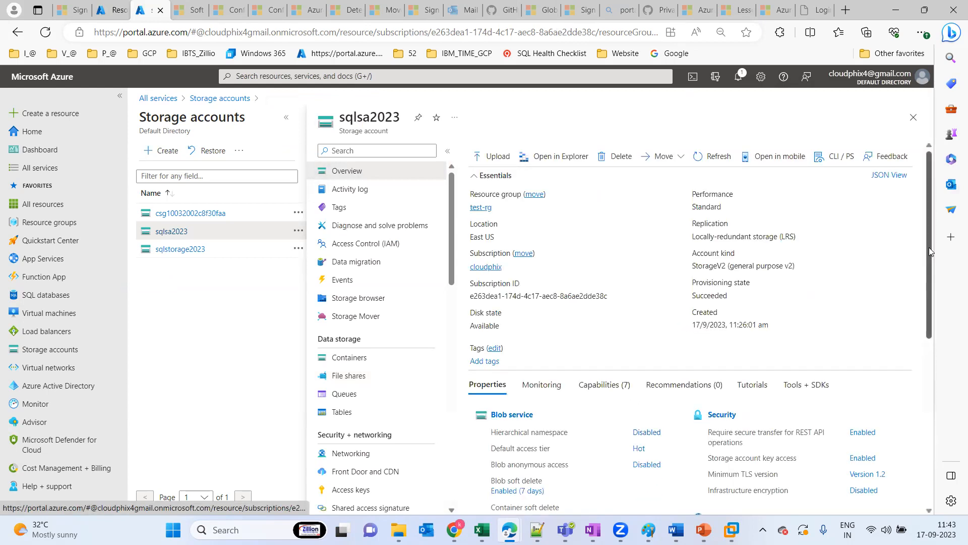
{"action": "mouse_move", "coordinate": [929, 248]}
{"action": "left_mouse_down"}
{"action": "mouse_move", "coordinate": [930, 338]}
{"action": "mouse_move", "coordinate": [941, 376]}
{"action": "mouse_move", "coordinate": [930, 424]}
{"action": "mouse_move", "coordinate": [924, 259]}
{"action": "left_mouse_up"}
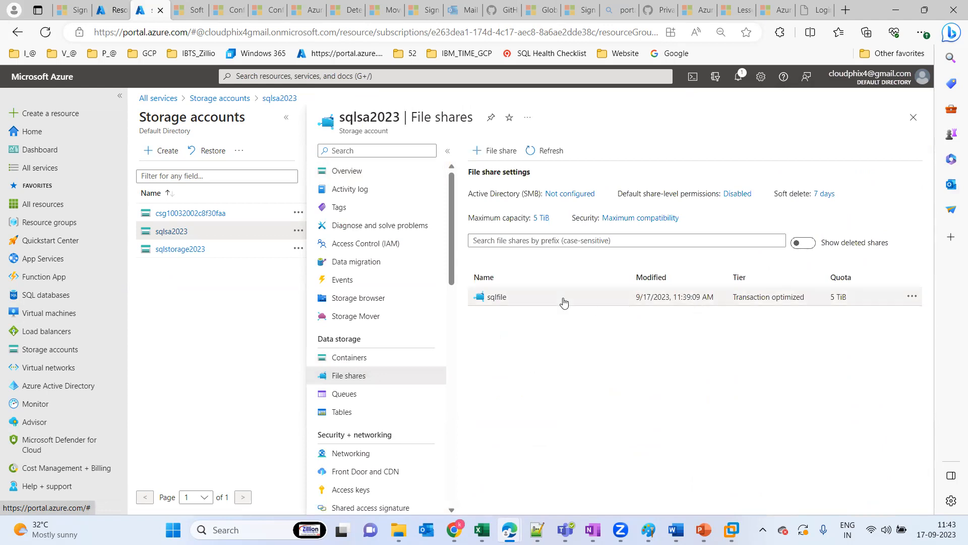
{"action": "left_click", "coordinate": [525, 302]}
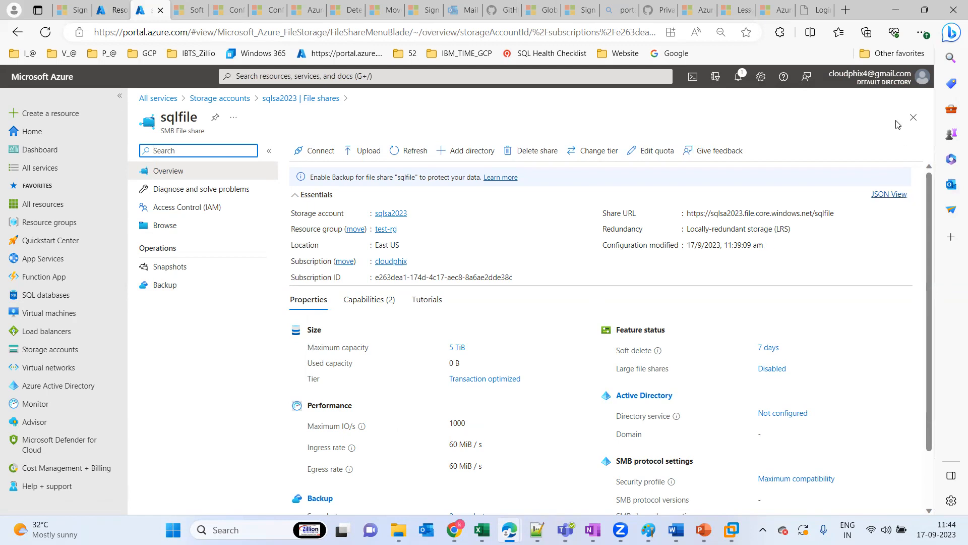
{"action": "left_click", "coordinate": [911, 123]}
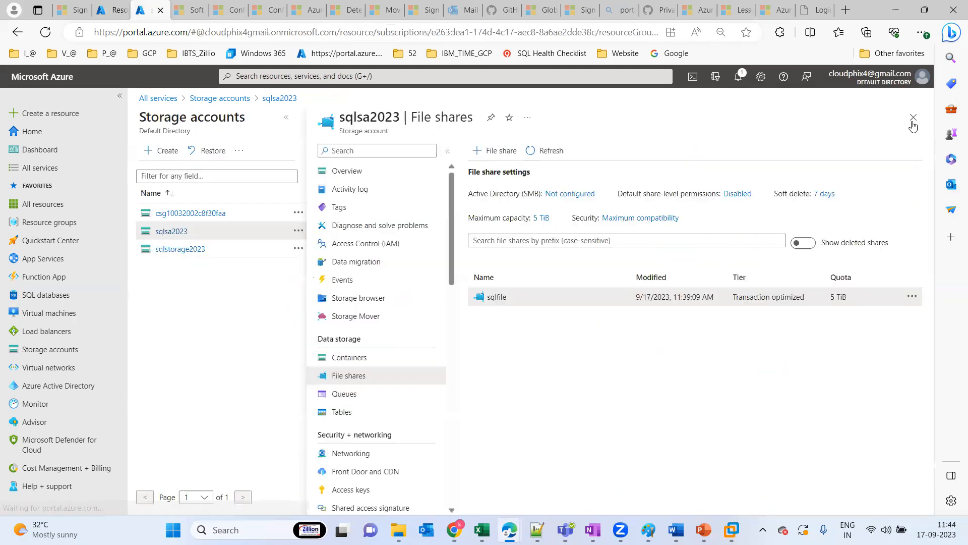
{"action": "left_click", "coordinate": [507, 298]}
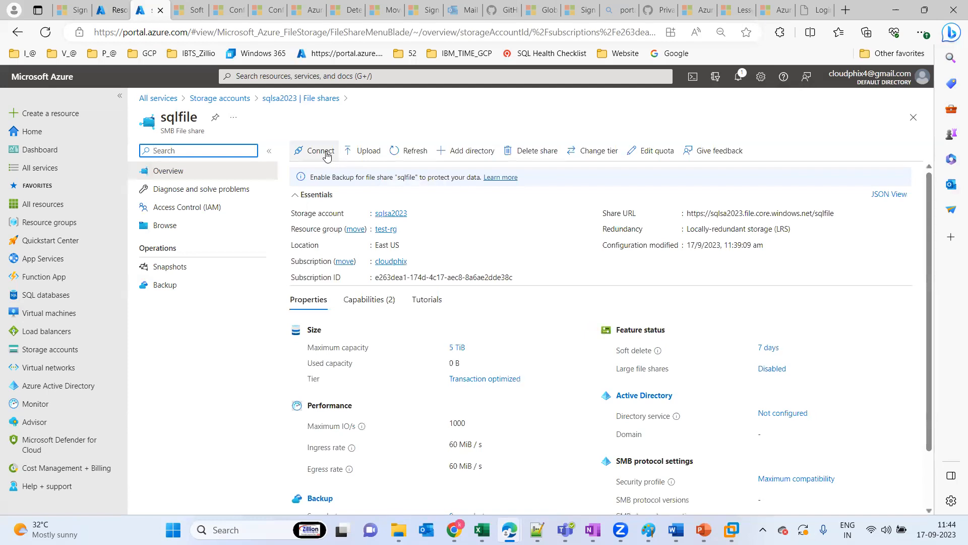
Switch to VMware Workstation to view the opsvm2022 desktop, and inspect the host computer's drives under This PC in File Explorer
{"action": "left_click", "coordinate": [731, 529]}
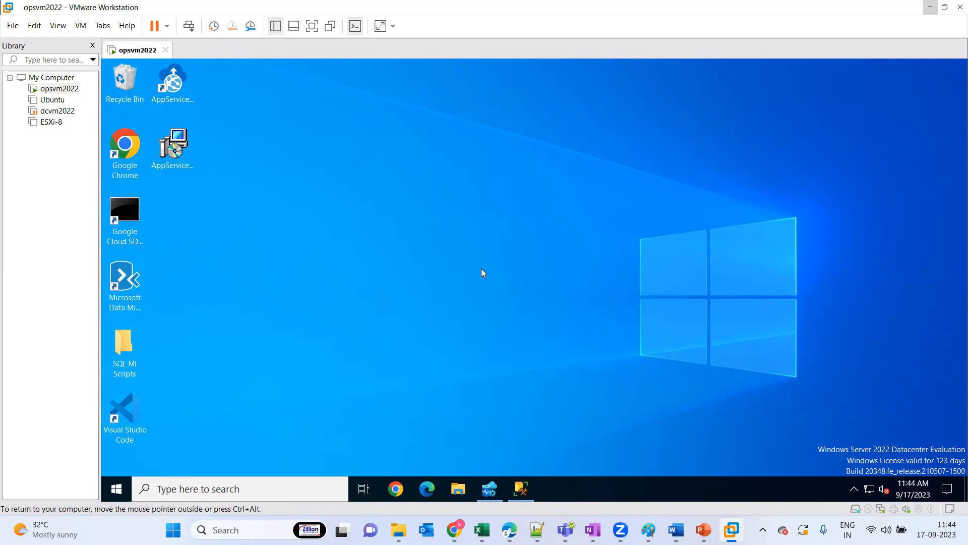
{"action": "left_click", "coordinate": [461, 495]}
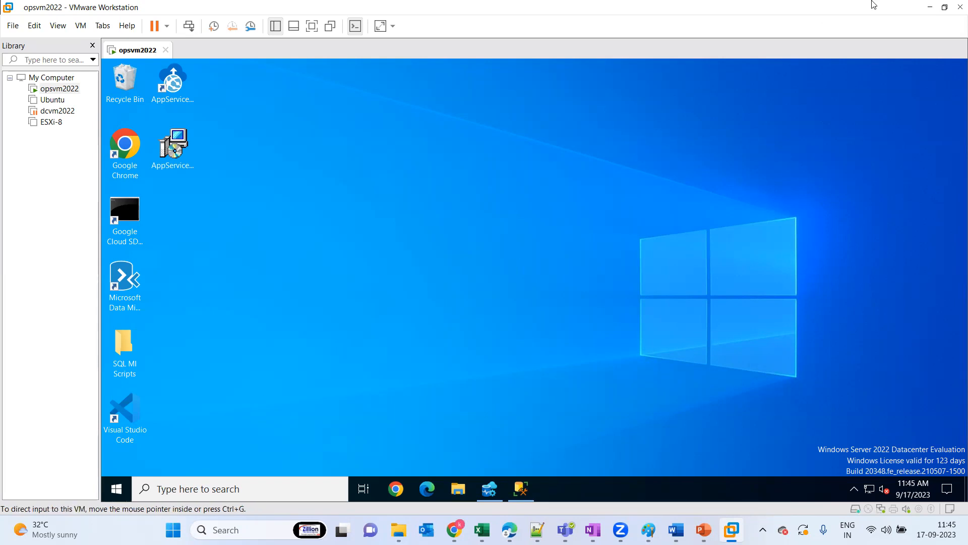
{"action": "left_click", "coordinate": [931, 7]}
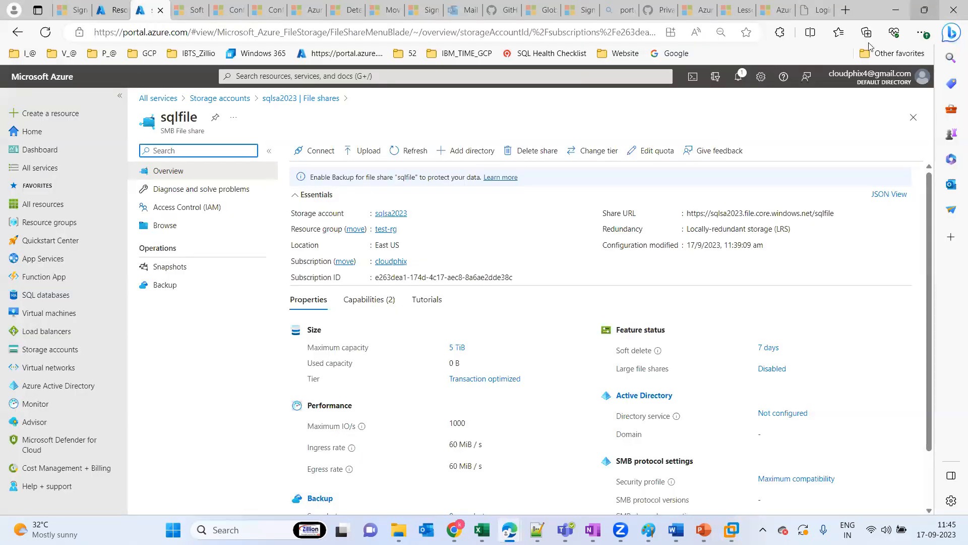
{"action": "left_click", "coordinate": [398, 529]}
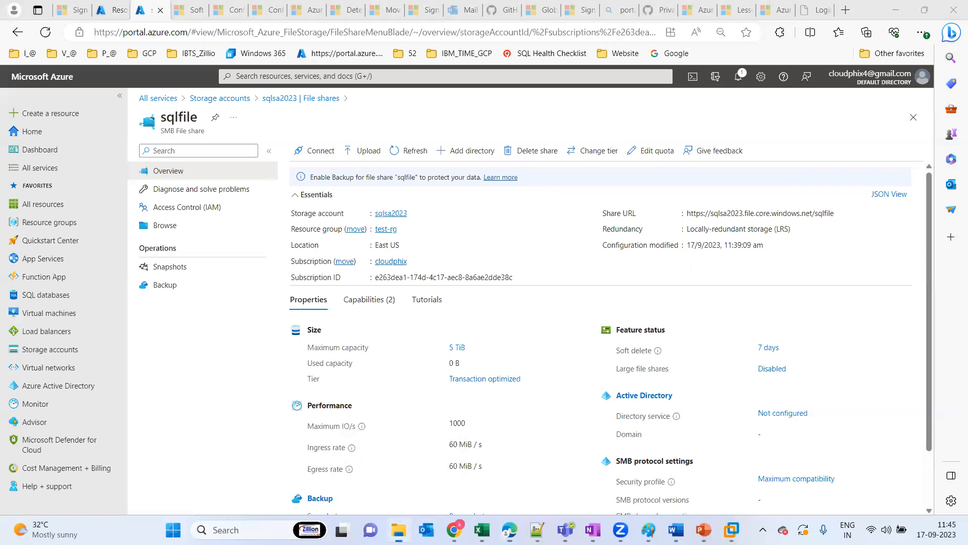
{"action": "left_click", "coordinate": [47, 381]}
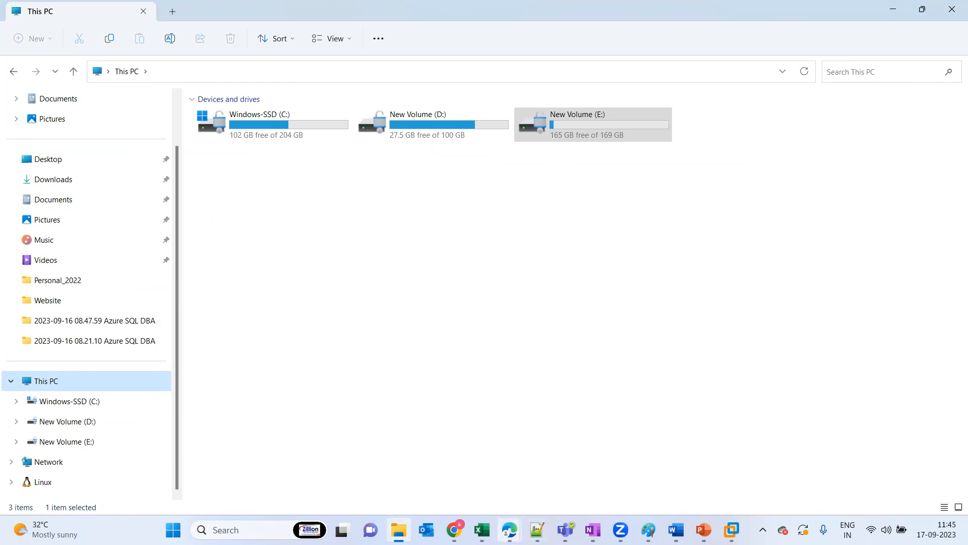
Switch to the Azure portal in Edge, open the sqlfile share's connection form, and review its Windows, Linux and macOS options
{"action": "mouse_move", "coordinate": [509, 530]}
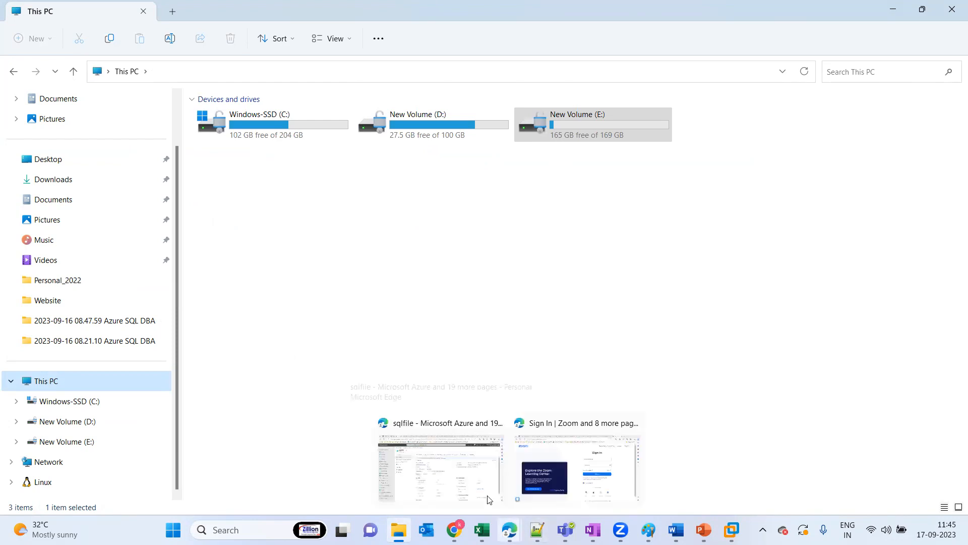
{"action": "left_click", "coordinate": [452, 464]}
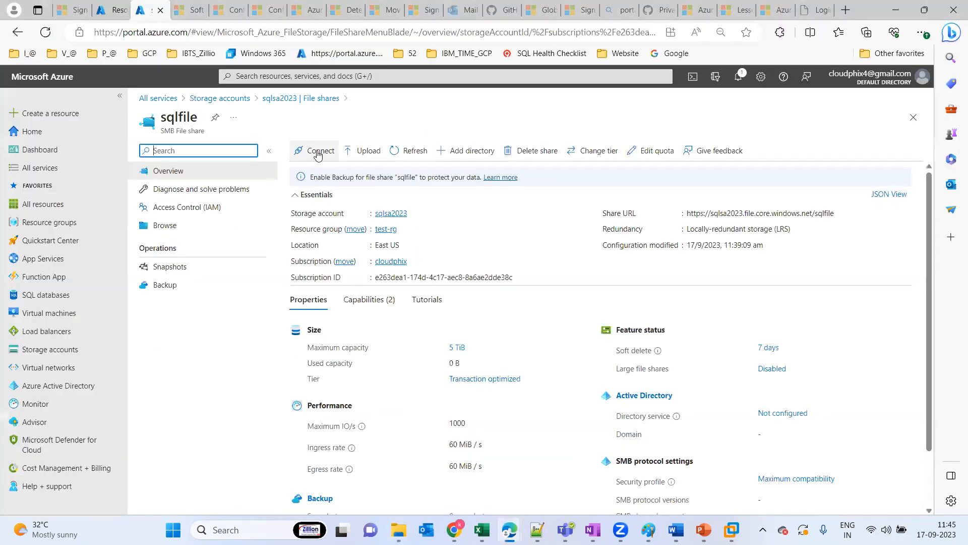
{"action": "left_click", "coordinate": [317, 151]}
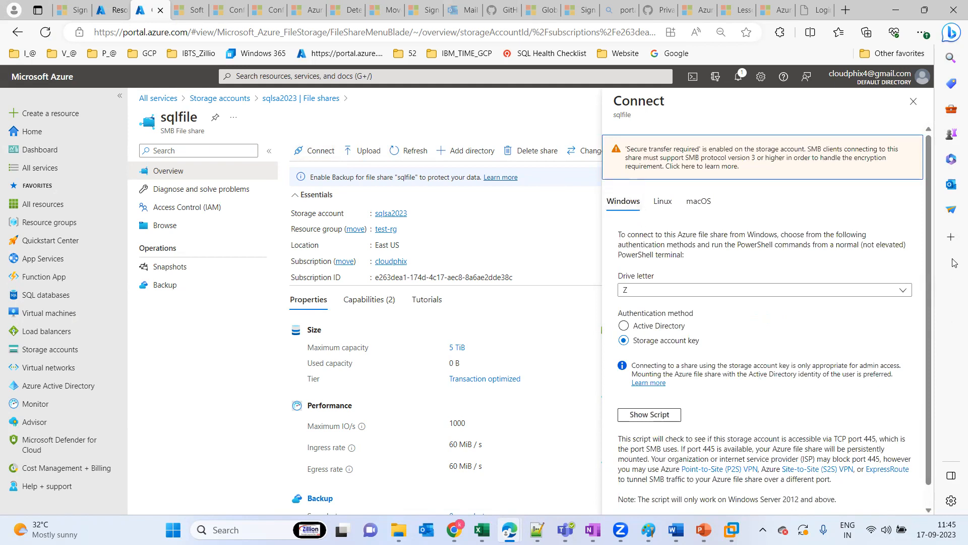
{"action": "scroll", "coordinate": [923, 391], "scroll_direction": "down", "scroll_amount": 1}
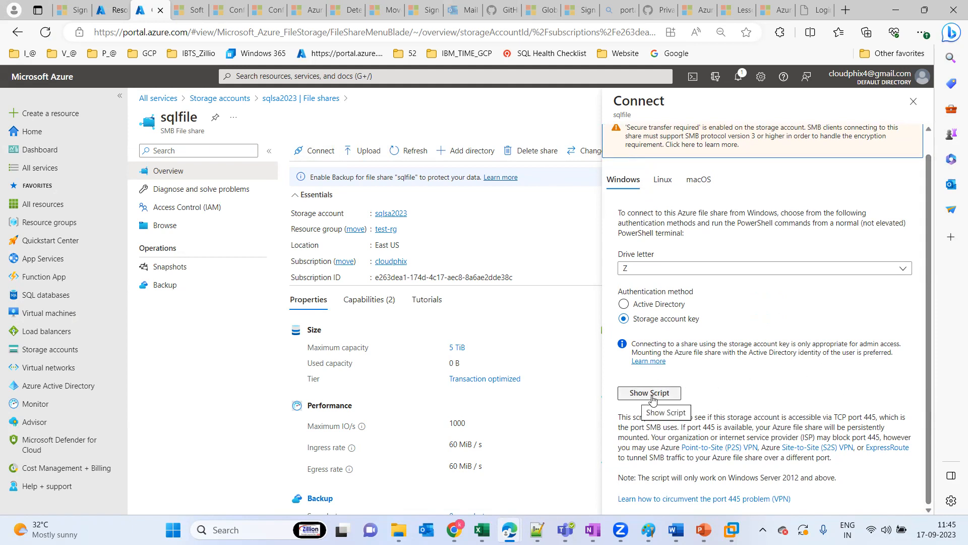
{"action": "left_click", "coordinate": [660, 181]}
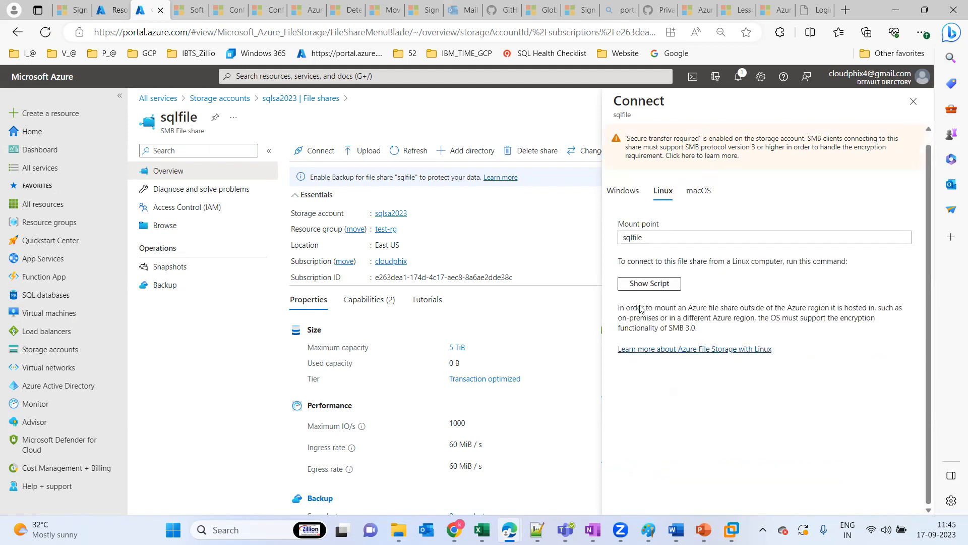
{"action": "left_click", "coordinate": [698, 191]}
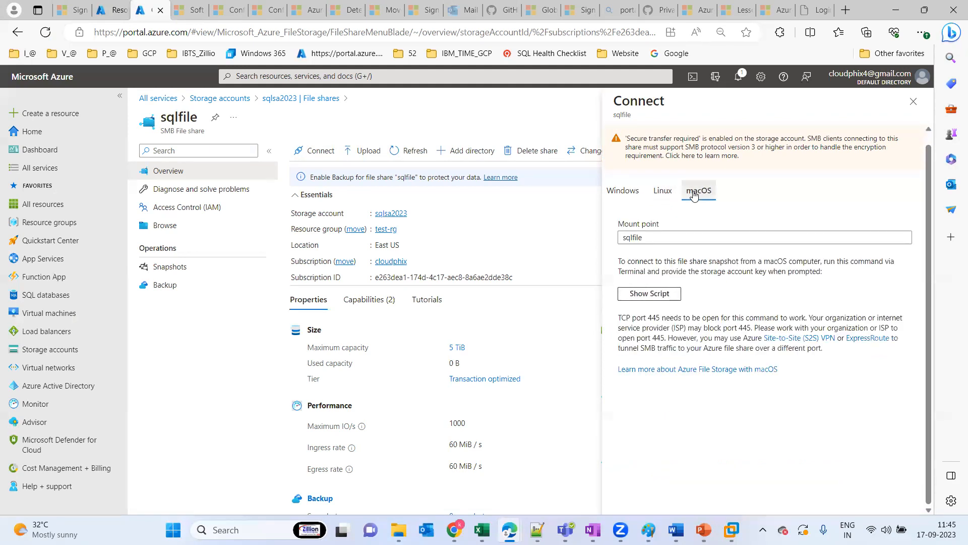
Show the Windows connection script for drive letter Z with storage account key authentication, and copy it
{"action": "left_click", "coordinate": [625, 194]}
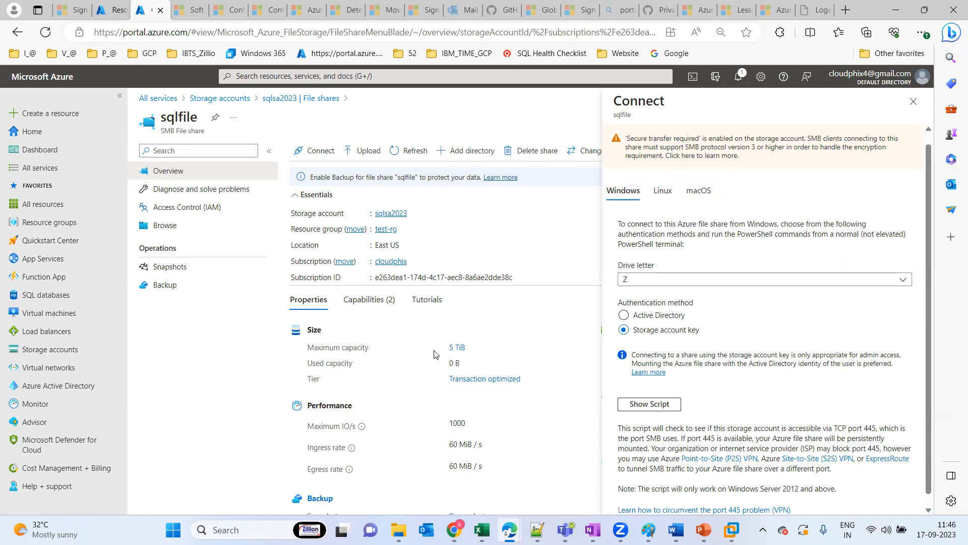
{"action": "left_click", "coordinate": [650, 409]}
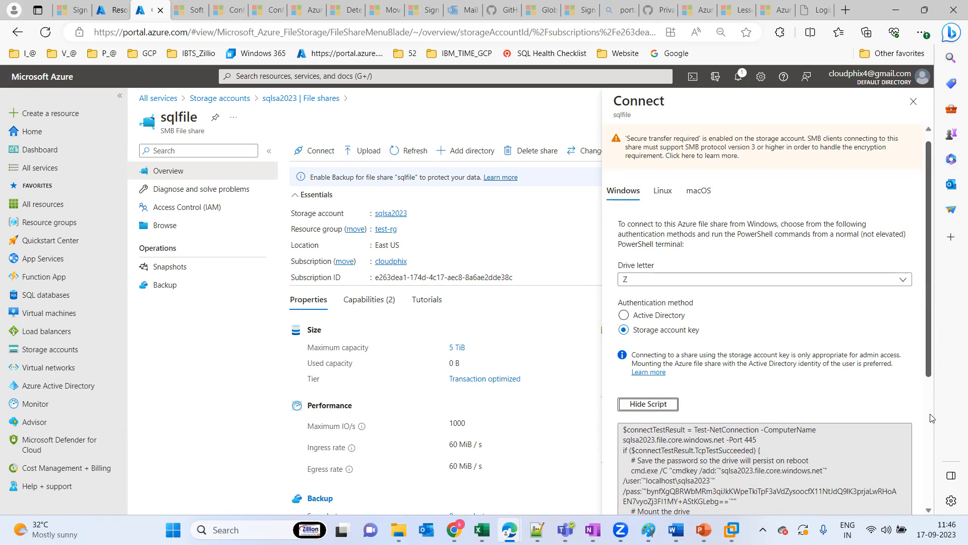
{"action": "scroll", "coordinate": [923, 410], "scroll_direction": "down", "scroll_amount": 4}
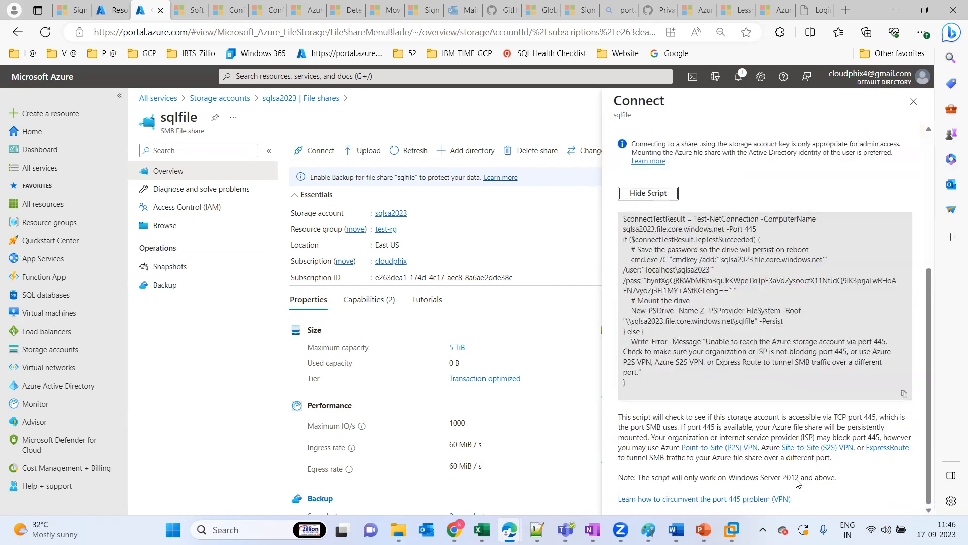
{"action": "left_click", "coordinate": [904, 395]}
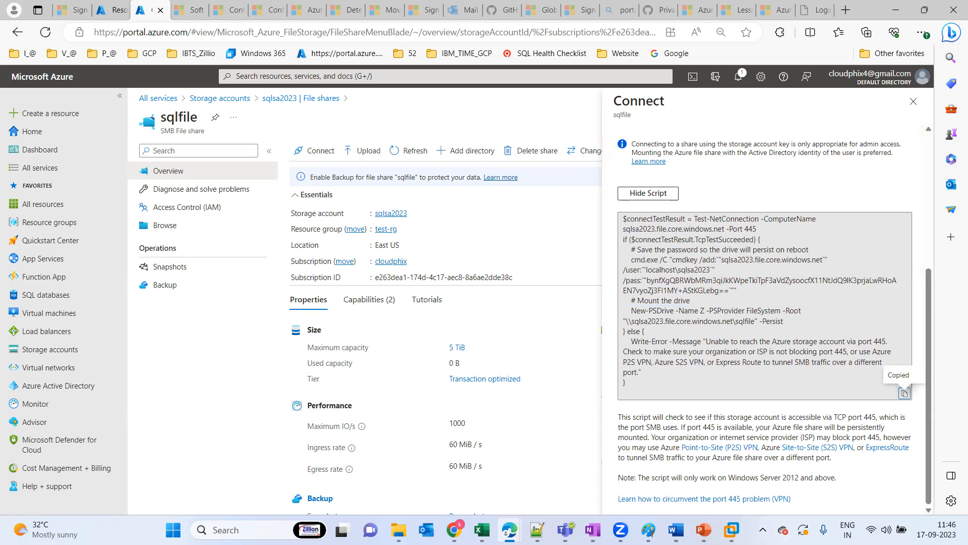
Open Windows PowerShell on the host computer and try to run the copied connection script containing the storage account key
{"action": "key", "text": "super"}
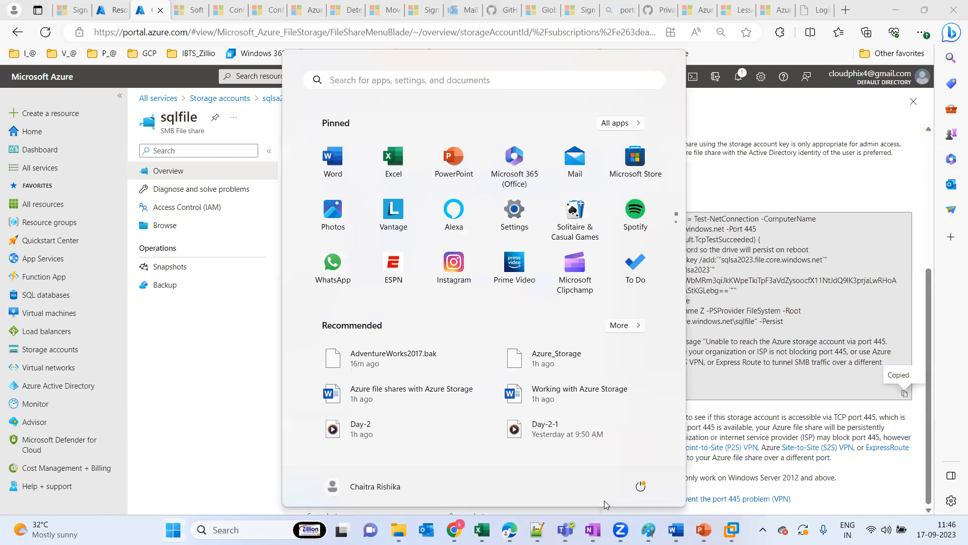
{"action": "type", "text": "power"}
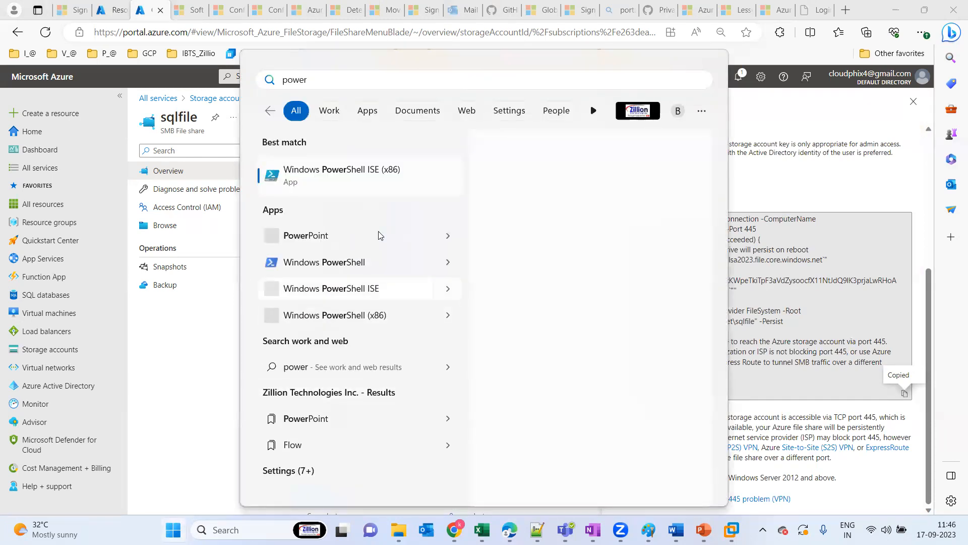
{"action": "left_click", "coordinate": [340, 265]}
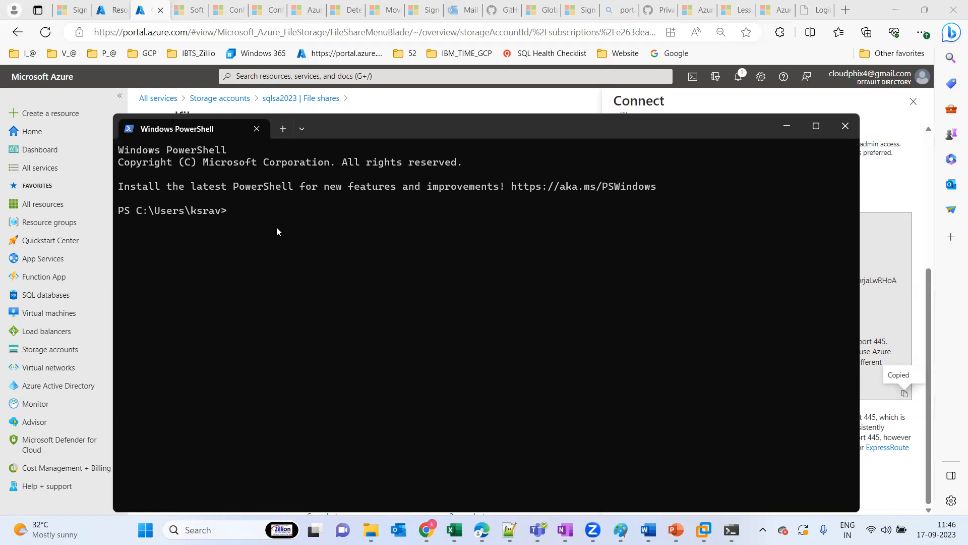
{"action": "key", "text": "ctrl+v"}
{"action": "left_click", "coordinate": [414, 408]}
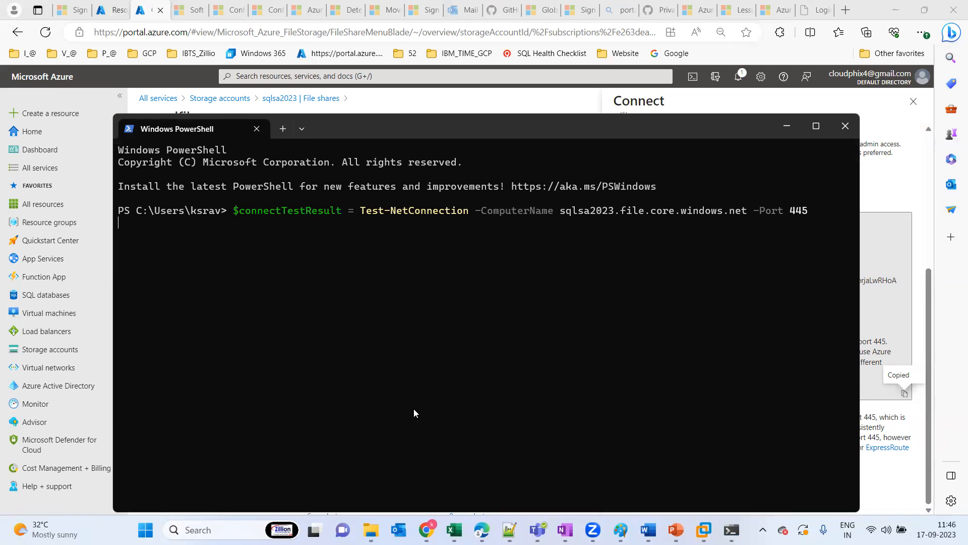
{"action": "key", "text": "Return"}
Check This PC in File Explorer for the mapped drive, and close the Windows PowerShell window running the script
{"action": "left_click", "coordinate": [371, 530]}
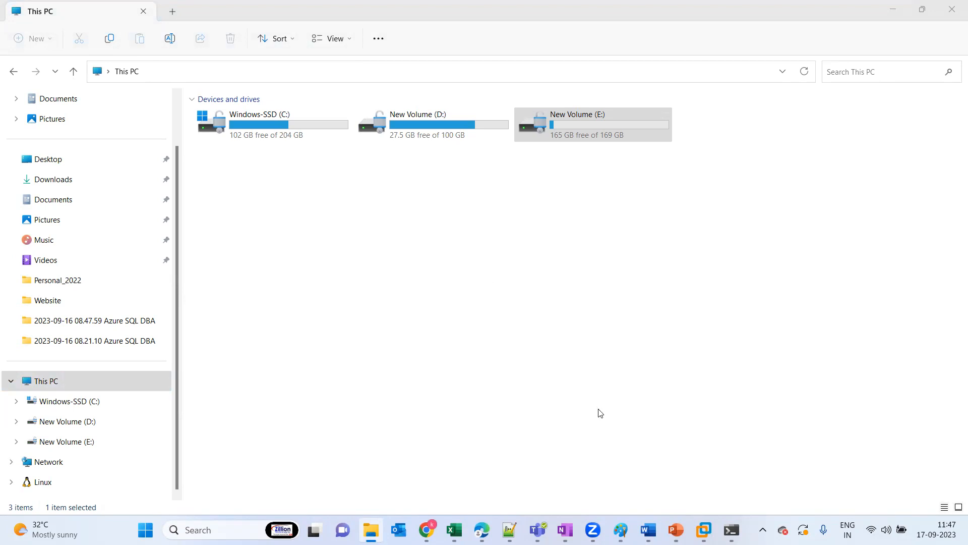
{"action": "left_click", "coordinate": [731, 529]}
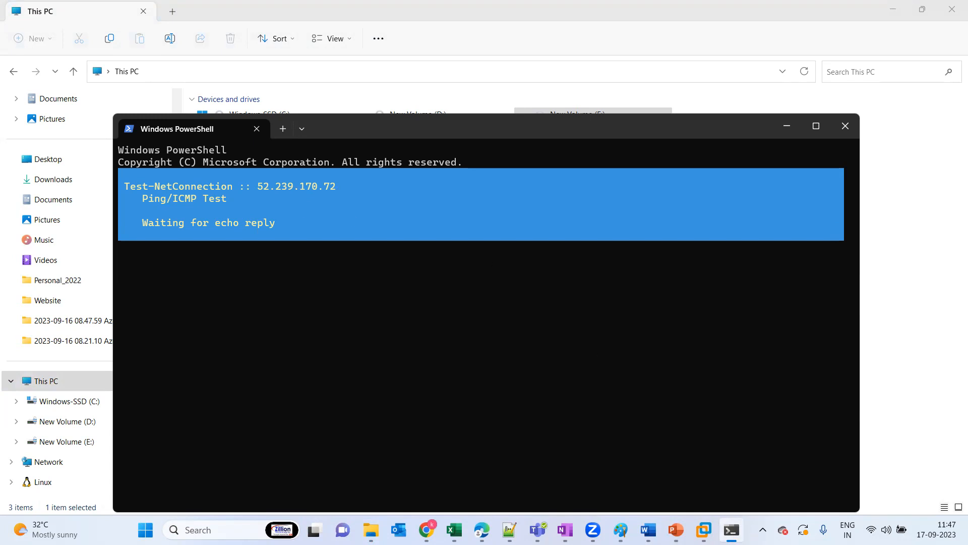
{"action": "mouse_move", "coordinate": [732, 528]}
{"action": "left_click", "coordinate": [749, 465]}
{"action": "left_click", "coordinate": [843, 125]}
Launch Windows PowerShell ISE as administrator, and paste and run the sqlfile connection script containing the storage account key
{"action": "key", "text": "super"}
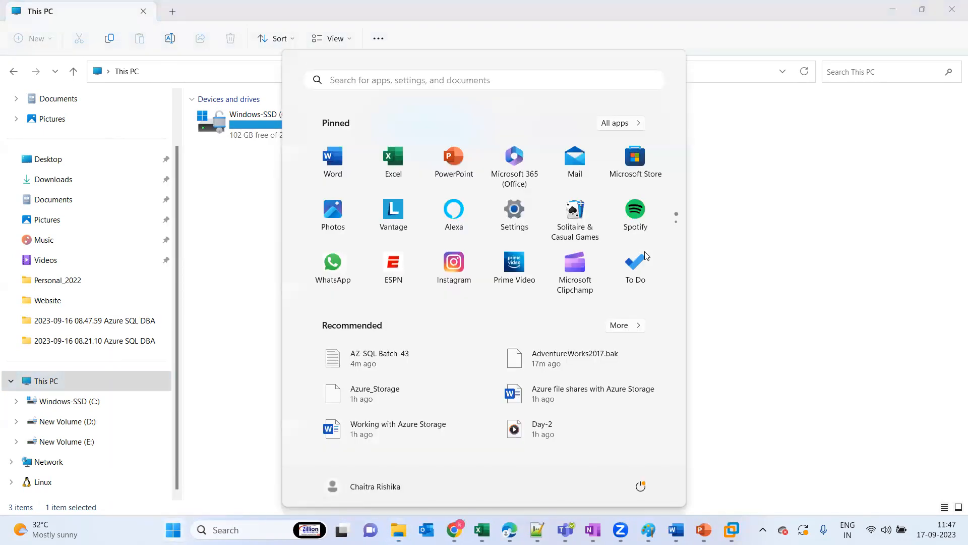
{"action": "type", "text": "power"}
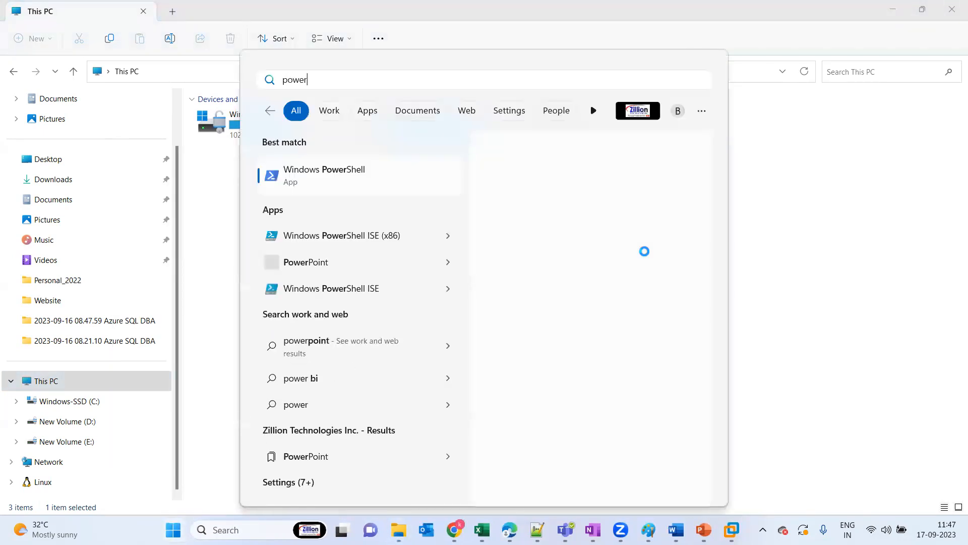
{"action": "right_click", "coordinate": [336, 236]}
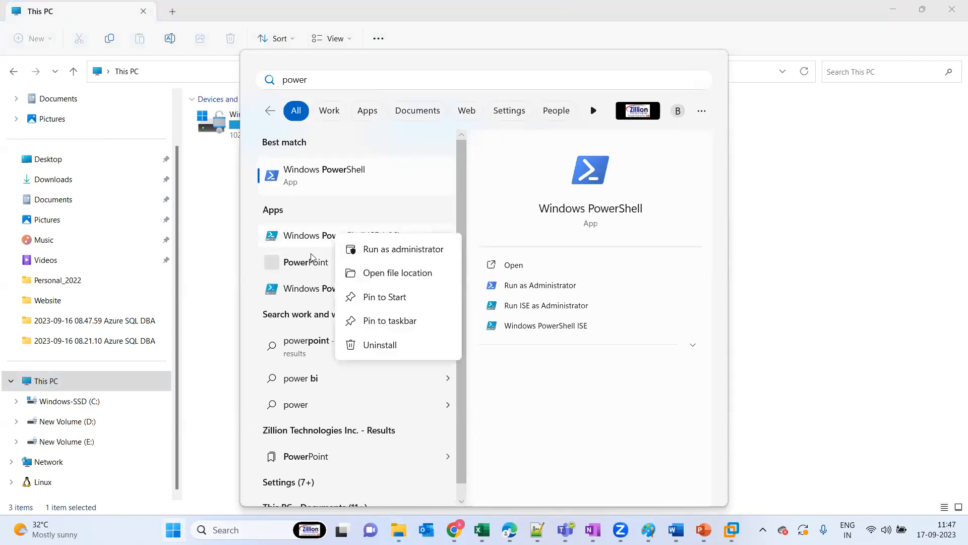
{"action": "right_click", "coordinate": [311, 289]}
{"action": "right_click", "coordinate": [311, 289]}
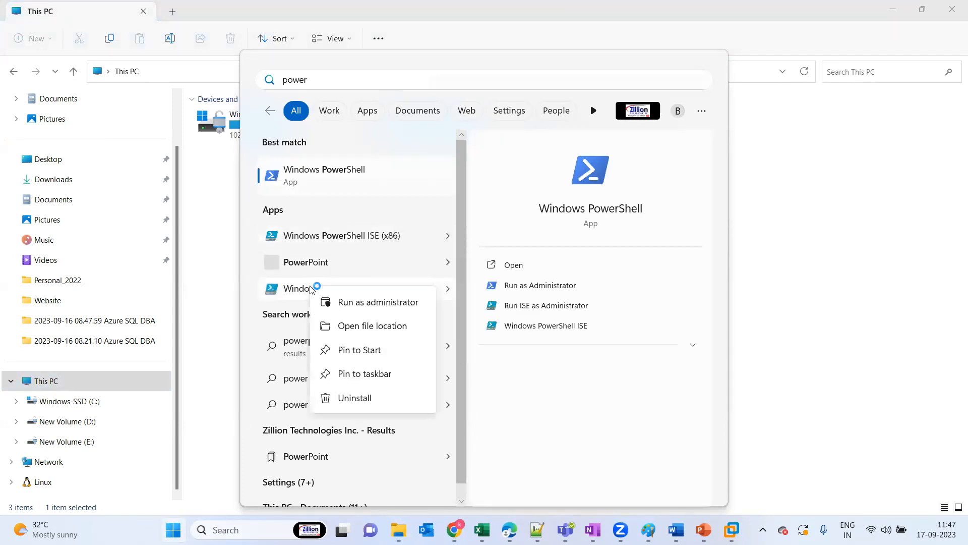
{"action": "left_click", "coordinate": [381, 308]}
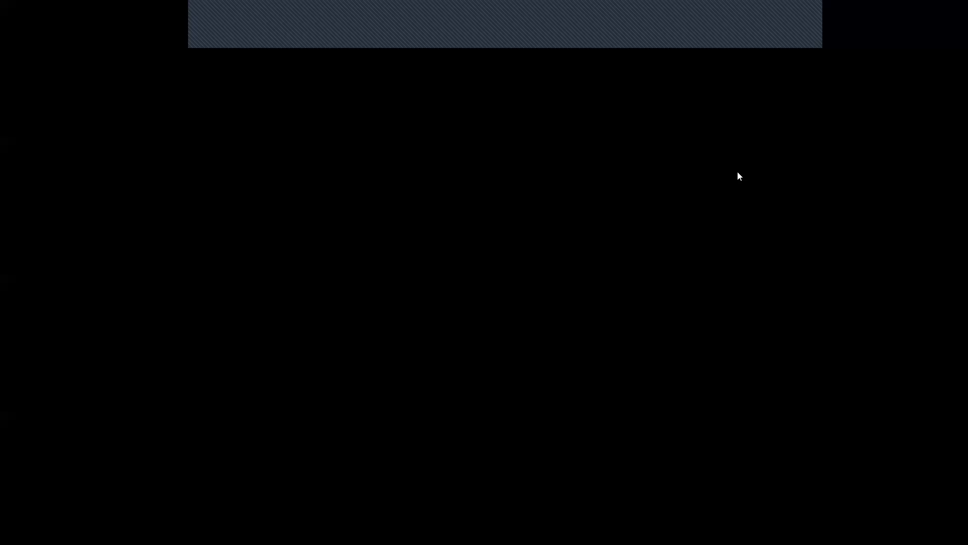
{"action": "left_click", "coordinate": [433, 364]}
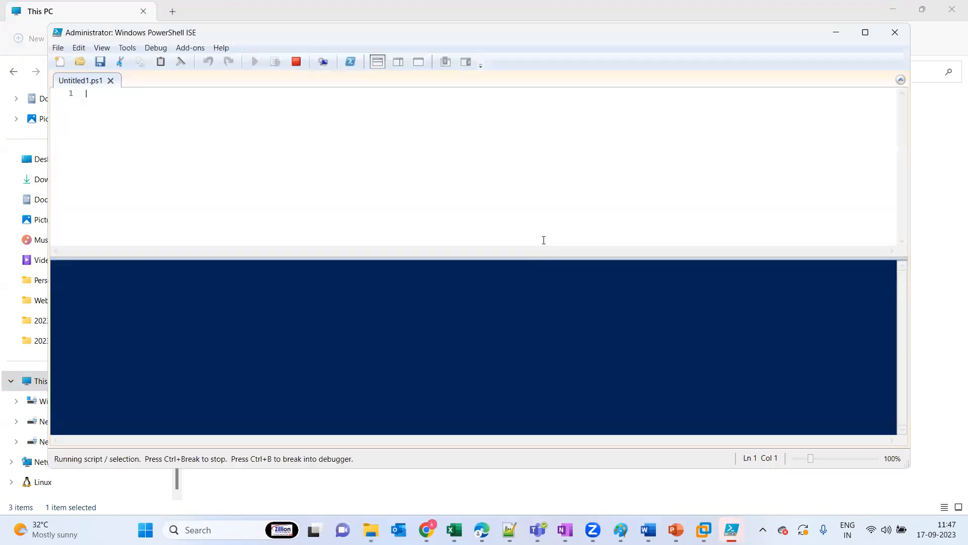
{"action": "key", "text": "ctrl+v"}
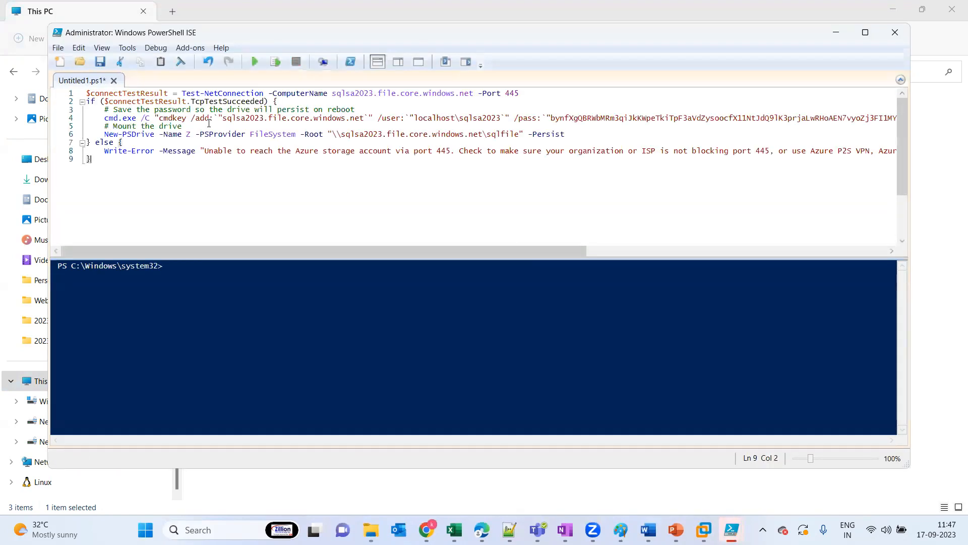
{"action": "left_click", "coordinate": [255, 61]}
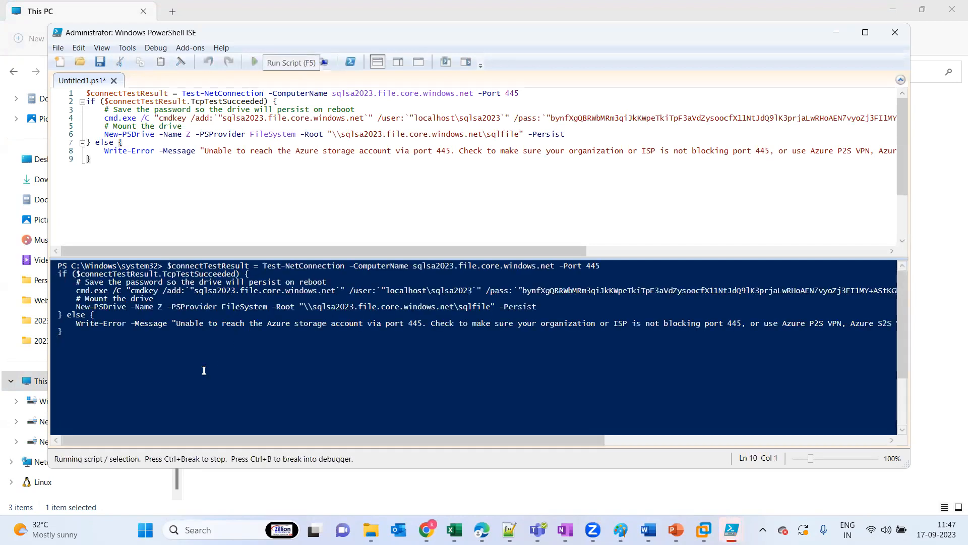
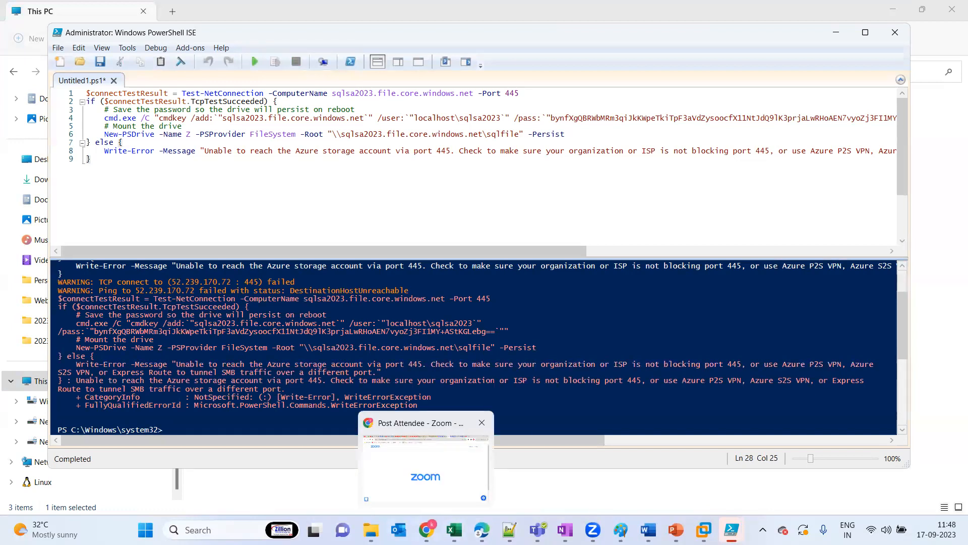
Check This PC in the host computer's File Explorer for the mapped network drive
{"action": "left_click", "coordinate": [374, 525]}
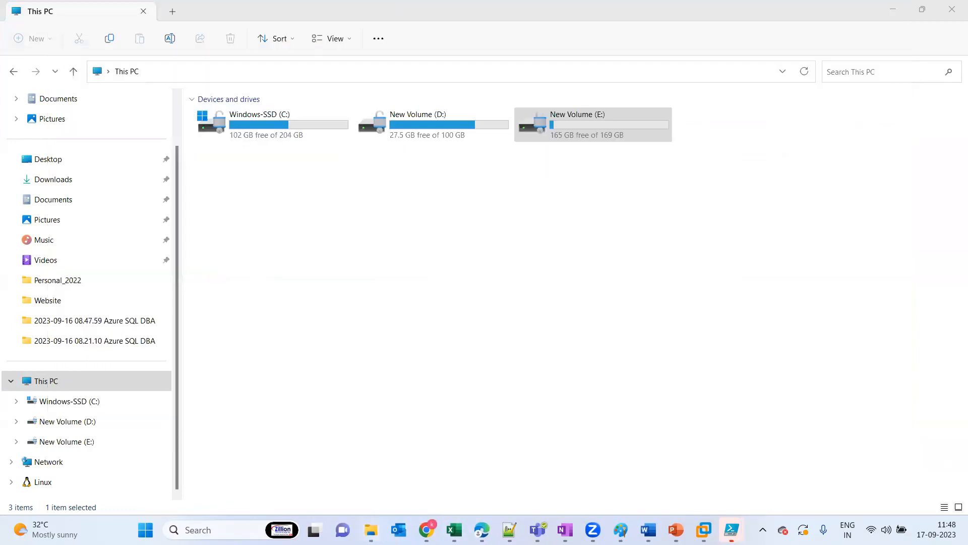
{"action": "left_click", "coordinate": [333, 272]}
{"action": "right_click", "coordinate": [333, 272]}
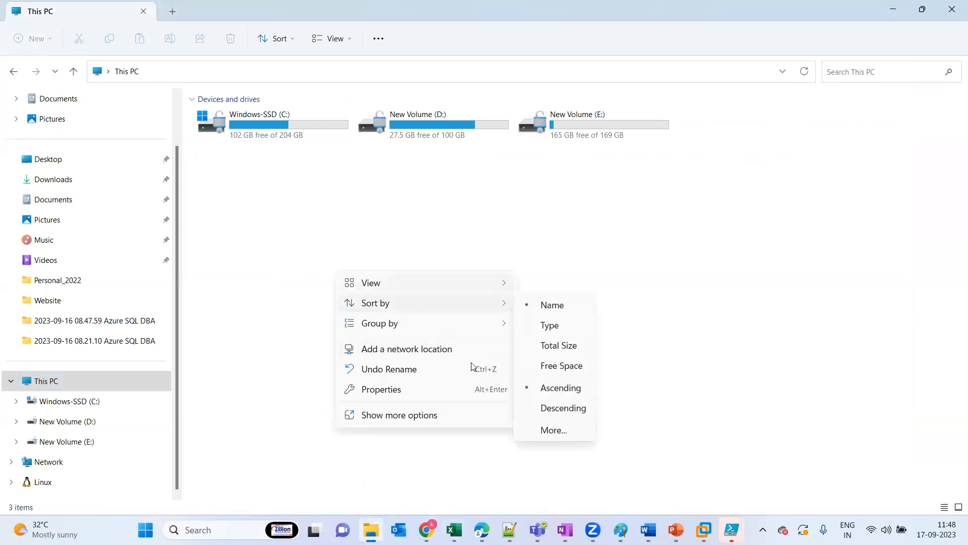
{"action": "left_click", "coordinate": [327, 198]}
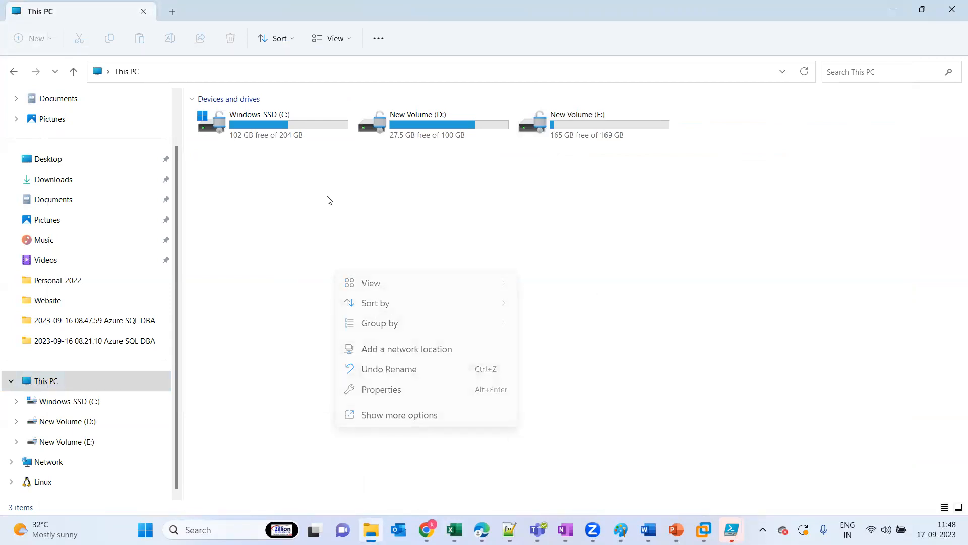
{"action": "left_click", "coordinate": [62, 404]}
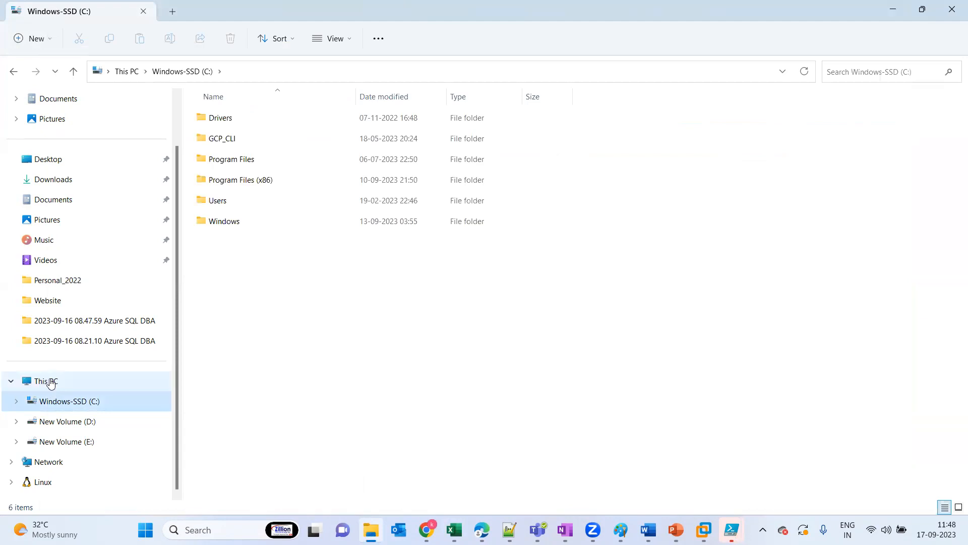
{"action": "left_click", "coordinate": [50, 382]}
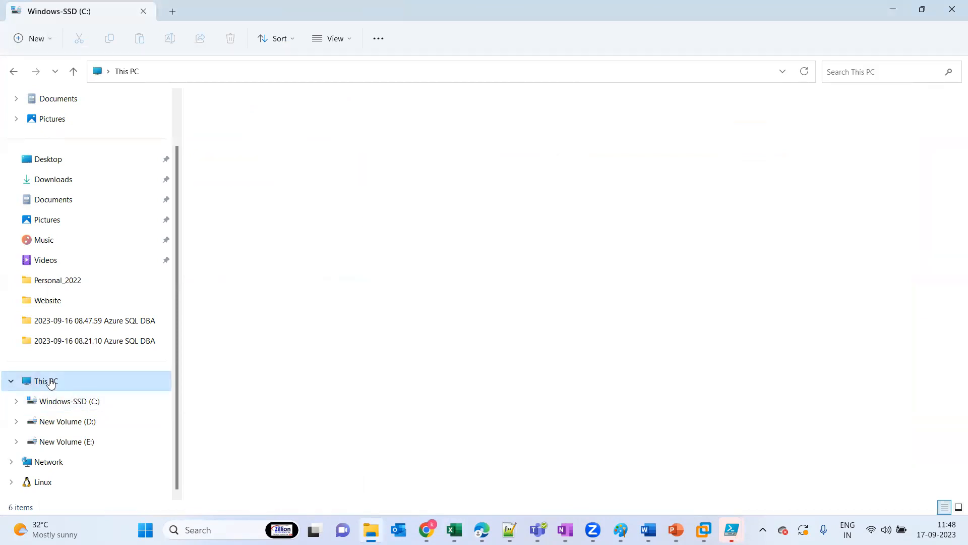
{"action": "right_click", "coordinate": [307, 220]}
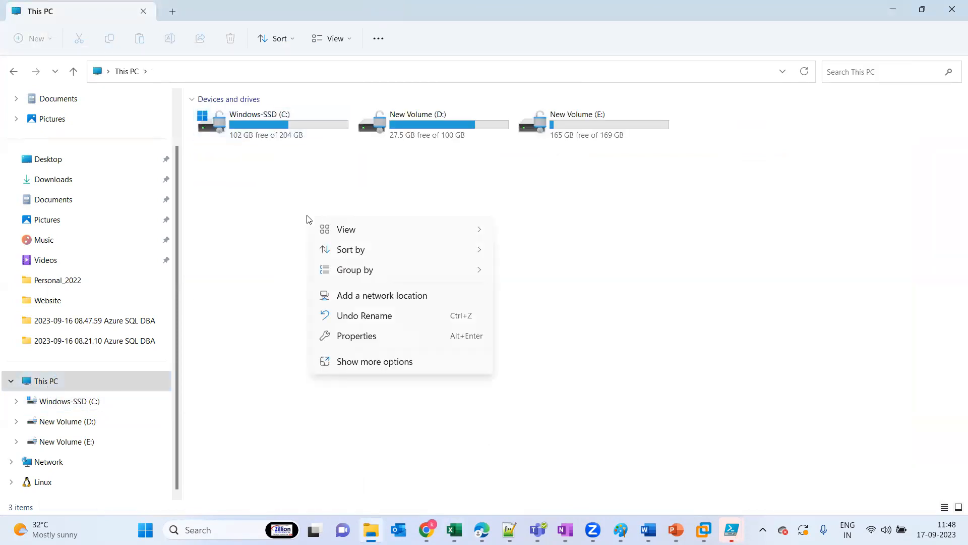
{"action": "left_click", "coordinate": [672, 242]}
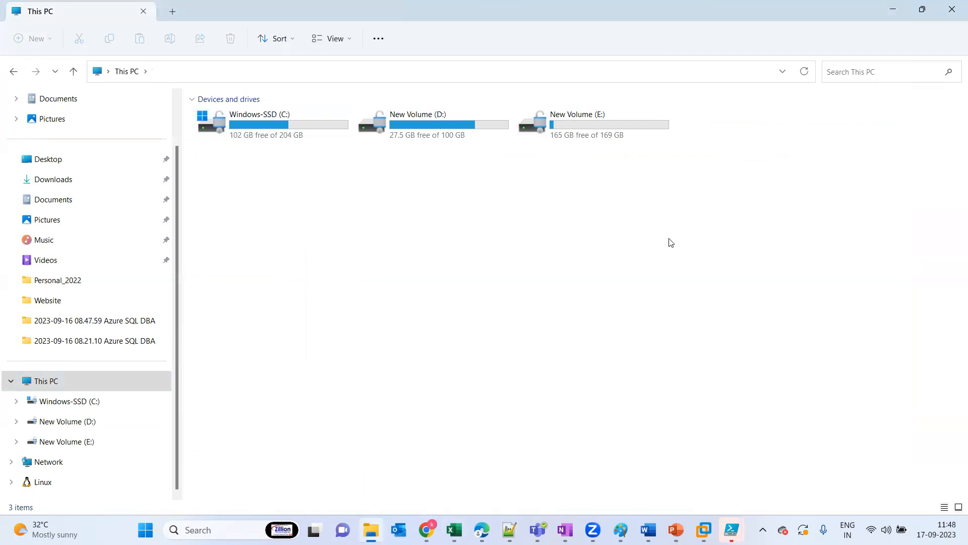
Switch to the opsvm2022 virtual machine in VMware Workstation and close all its open File Explorer windows
{"action": "left_click", "coordinate": [704, 530]}
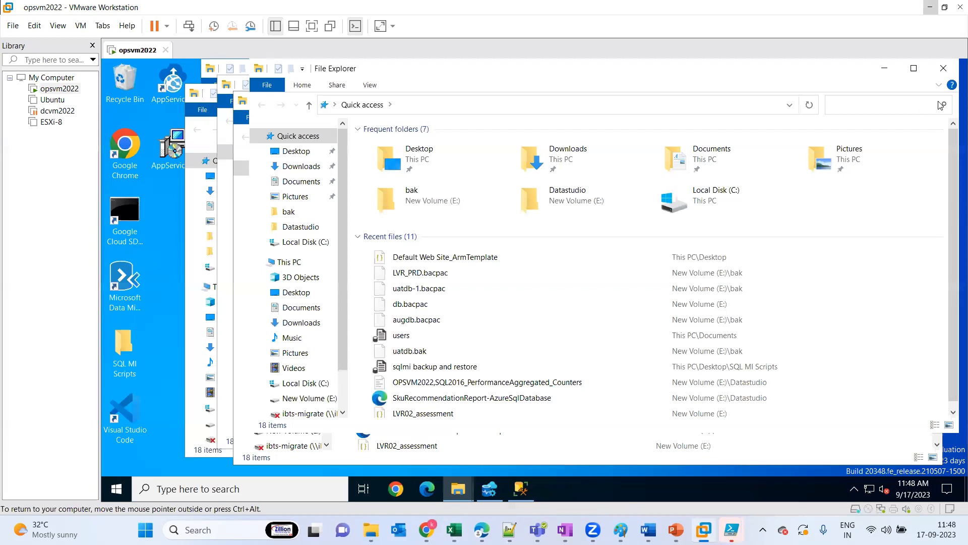
{"action": "left_click", "coordinate": [944, 72]}
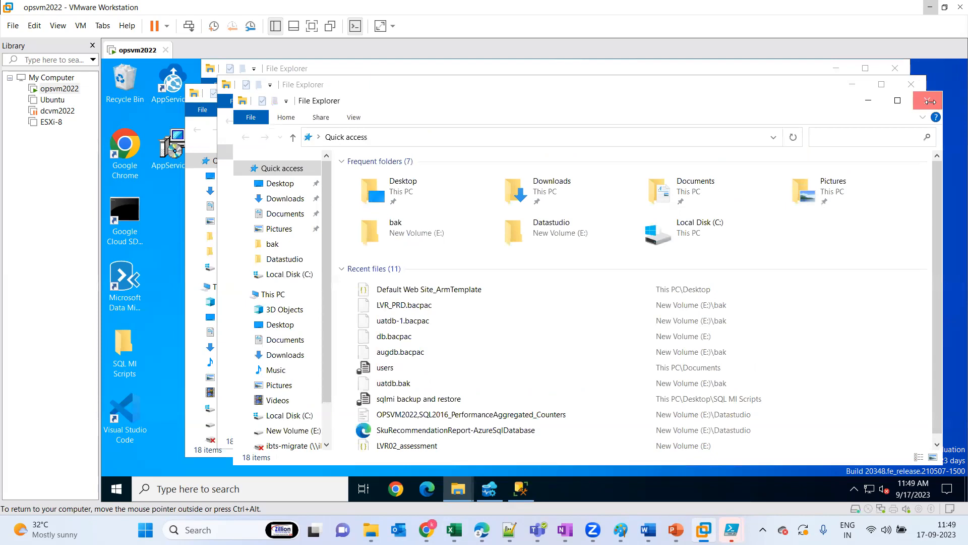
{"action": "left_click", "coordinate": [928, 100]}
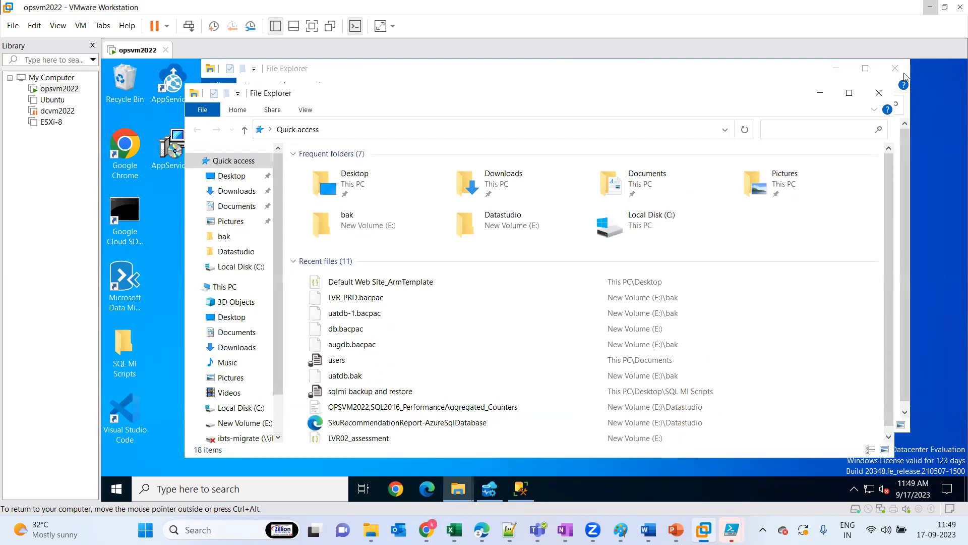
{"action": "left_click", "coordinate": [901, 72]}
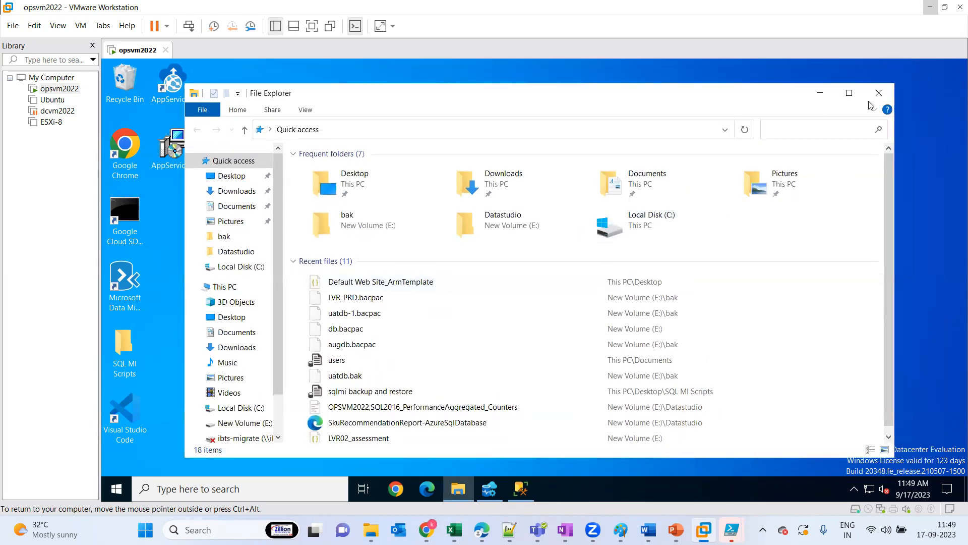
{"action": "left_click", "coordinate": [879, 96]}
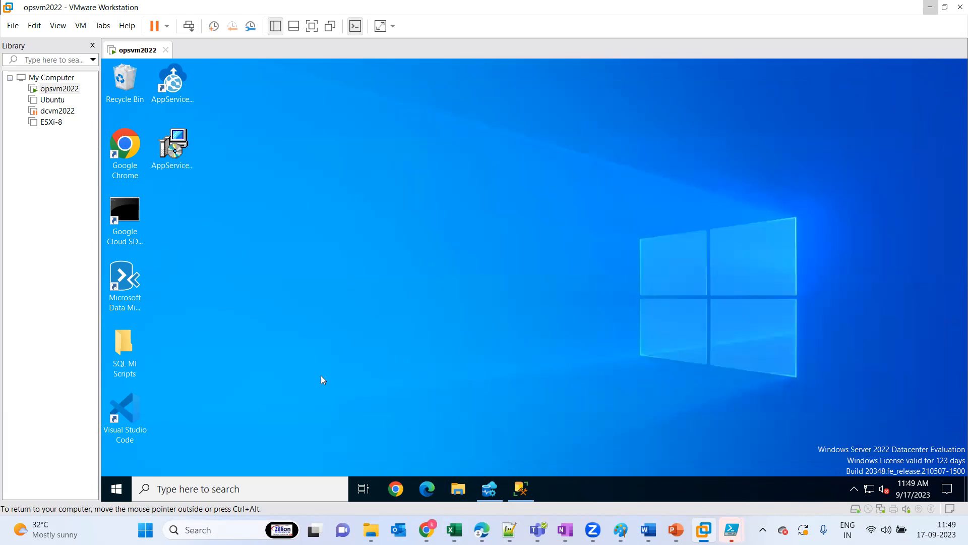
{"action": "left_click", "coordinate": [117, 494]}
{"action": "left_click", "coordinate": [118, 494]}
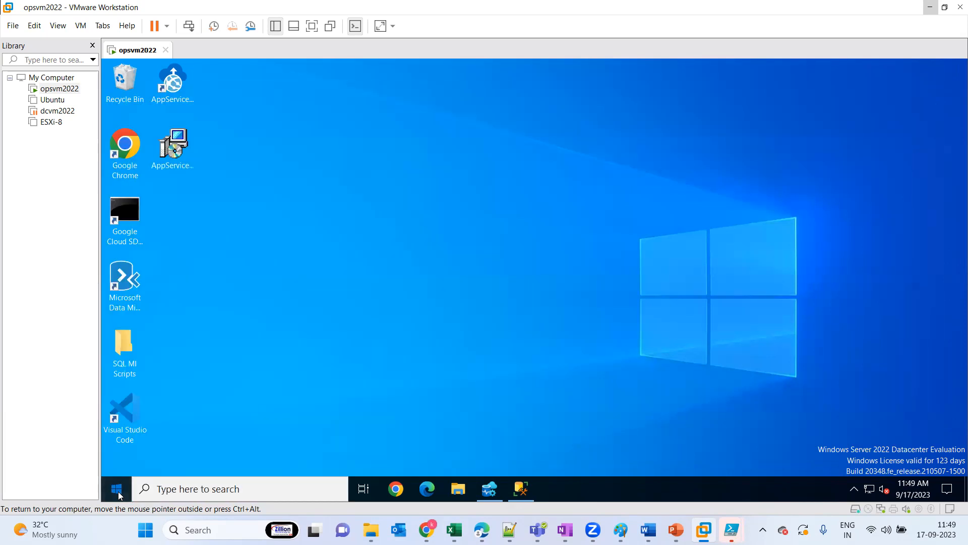
{"action": "left_click", "coordinate": [118, 494]}
{"action": "type", "text": "powe"}
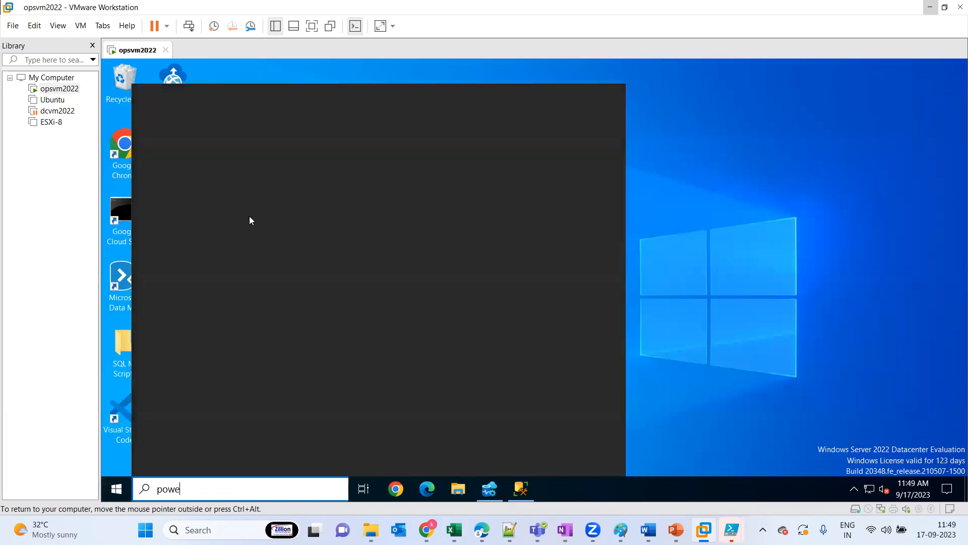
{"action": "type", "text": "r"}
{"action": "type", "text": "r"}
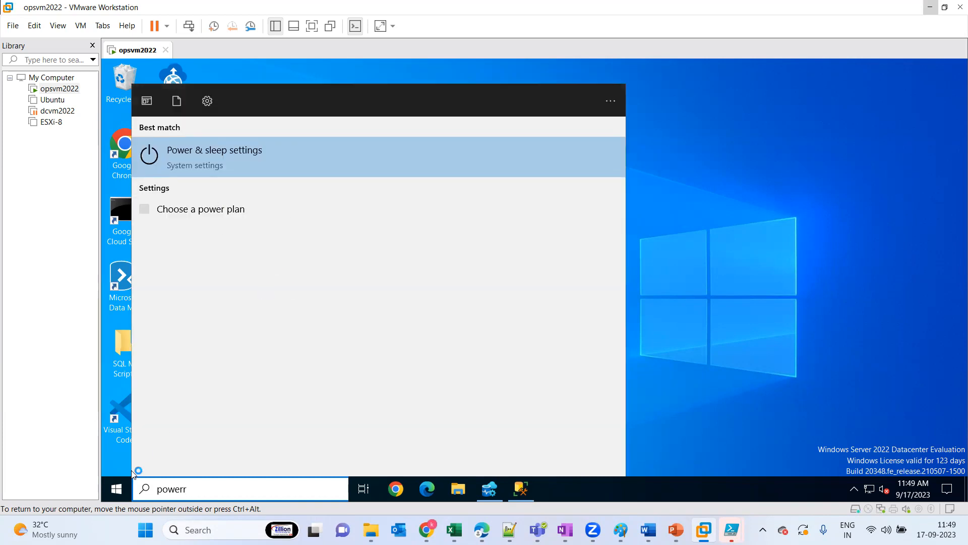
{"action": "left_click", "coordinate": [119, 493]}
Launch Windows PowerShell on the virtual machine, maximize it, and paste and run the connection script containing the storage account key
{"action": "left_click", "coordinate": [119, 493]}
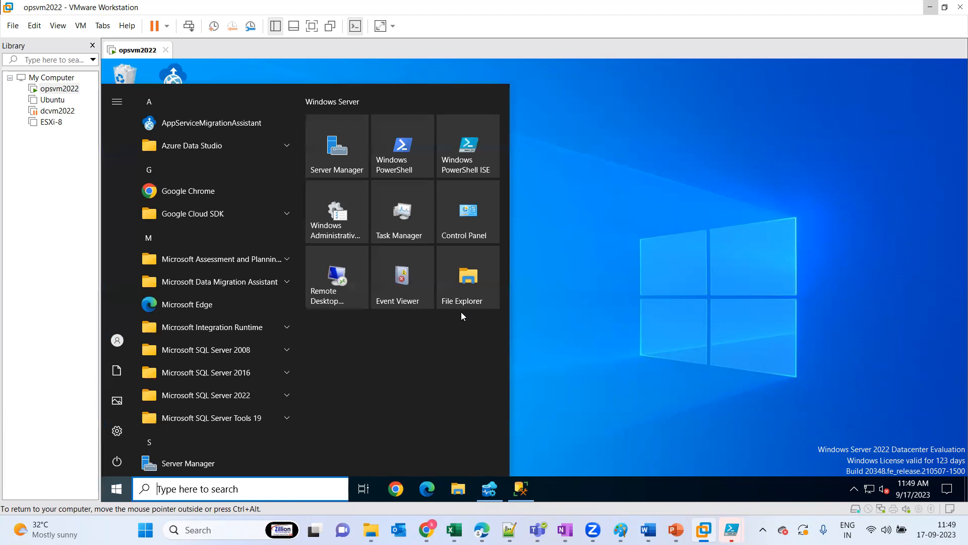
{"action": "left_click", "coordinate": [396, 153]}
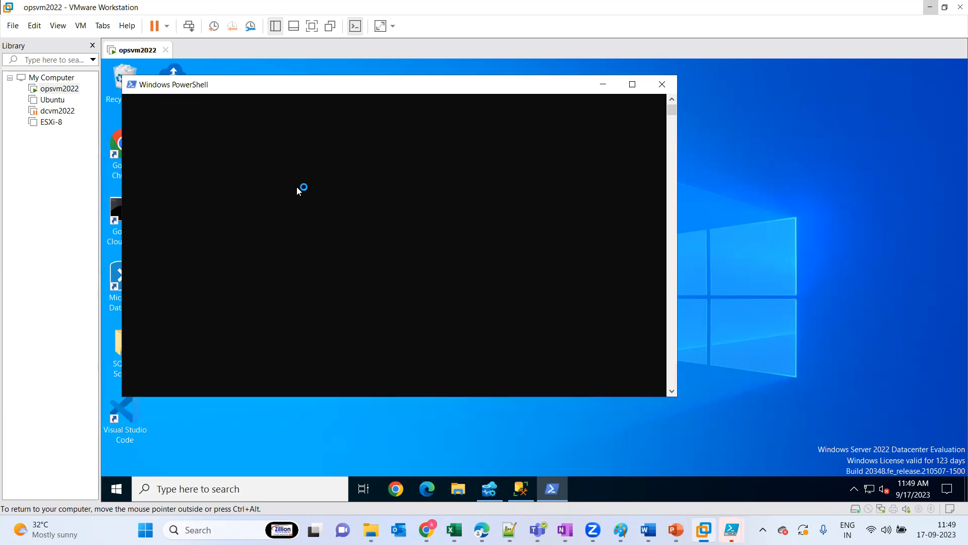
{"action": "left_click", "coordinate": [628, 90]}
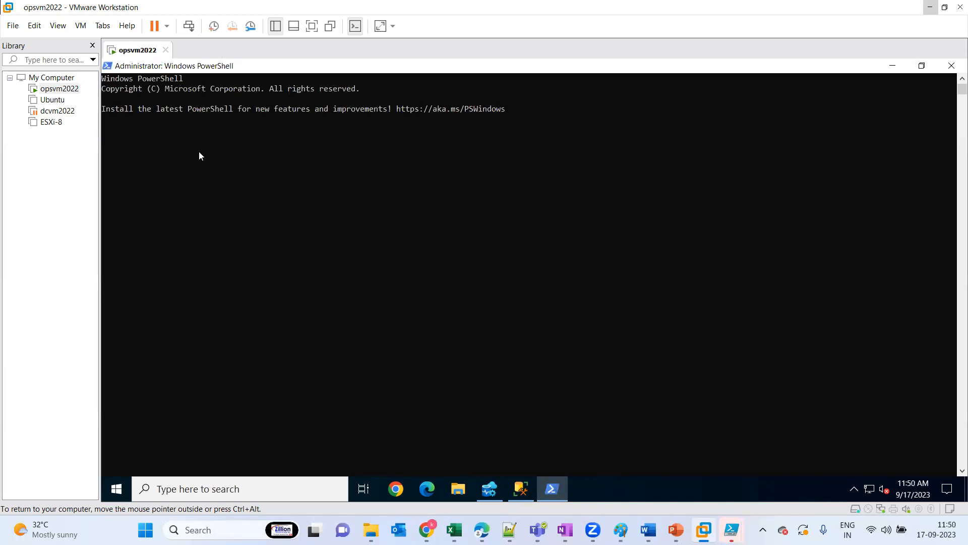
{"action": "right_click", "coordinate": [254, 134]}
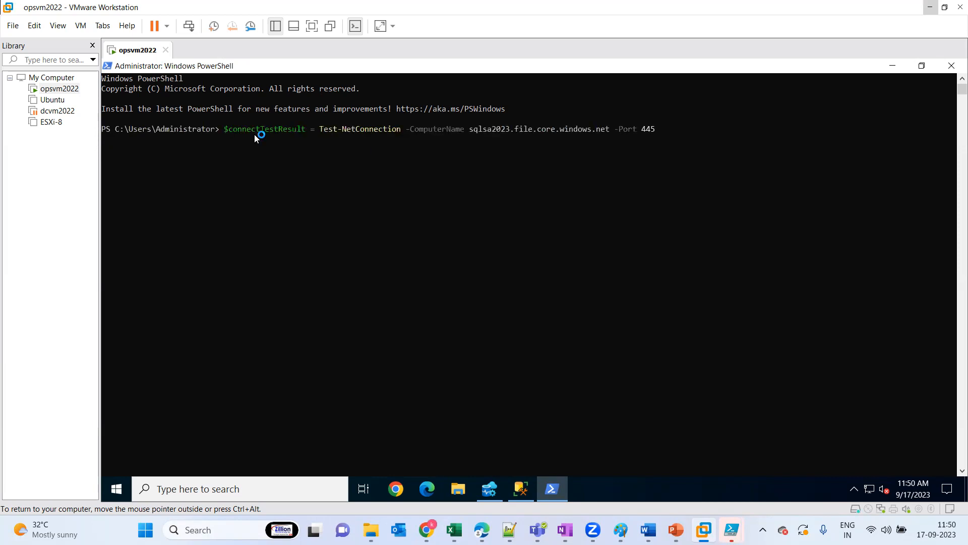
Check This PC on the virtual machine for the mapped drive, and try to open the ibts-migrate network location
{"action": "left_click", "coordinate": [461, 494]}
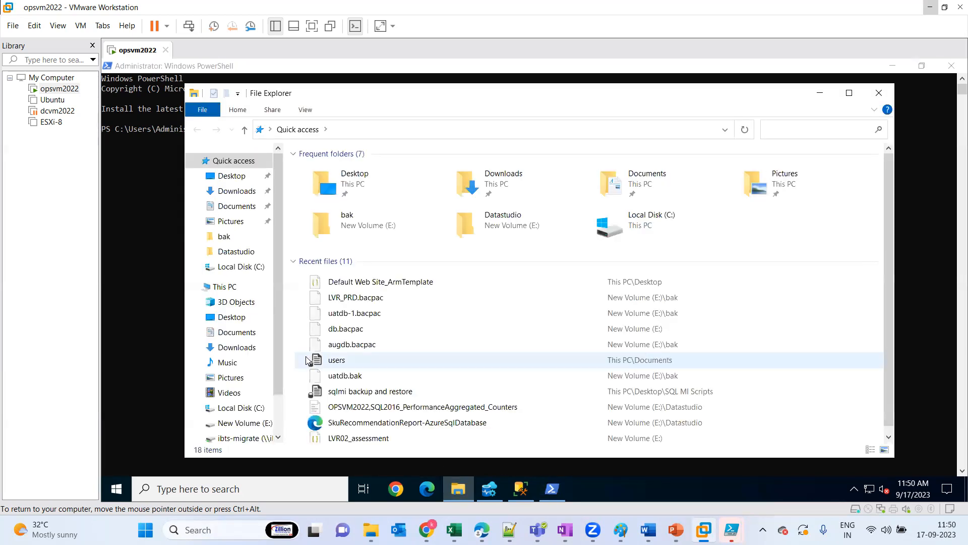
{"action": "left_click", "coordinate": [221, 288]}
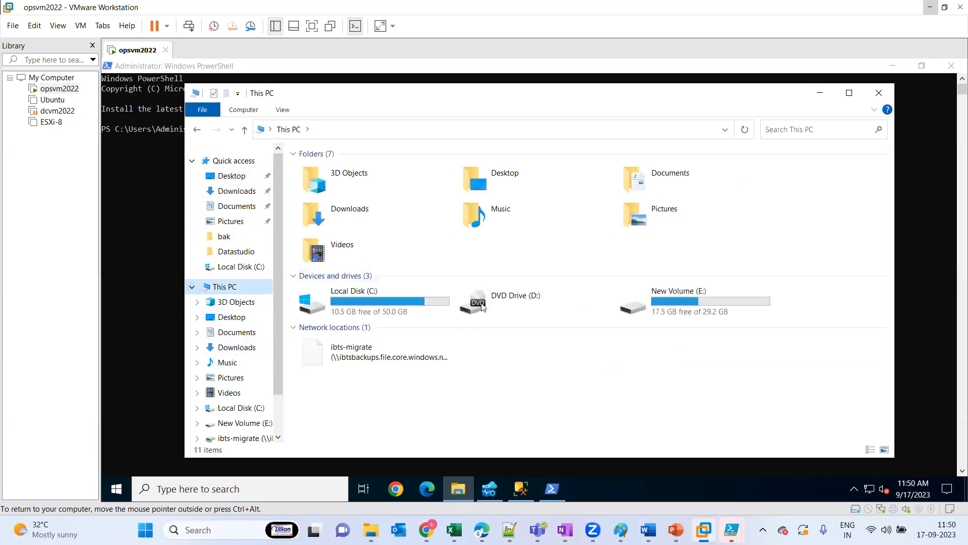
{"action": "left_click", "coordinate": [385, 359]}
{"action": "double_click", "coordinate": [383, 357]}
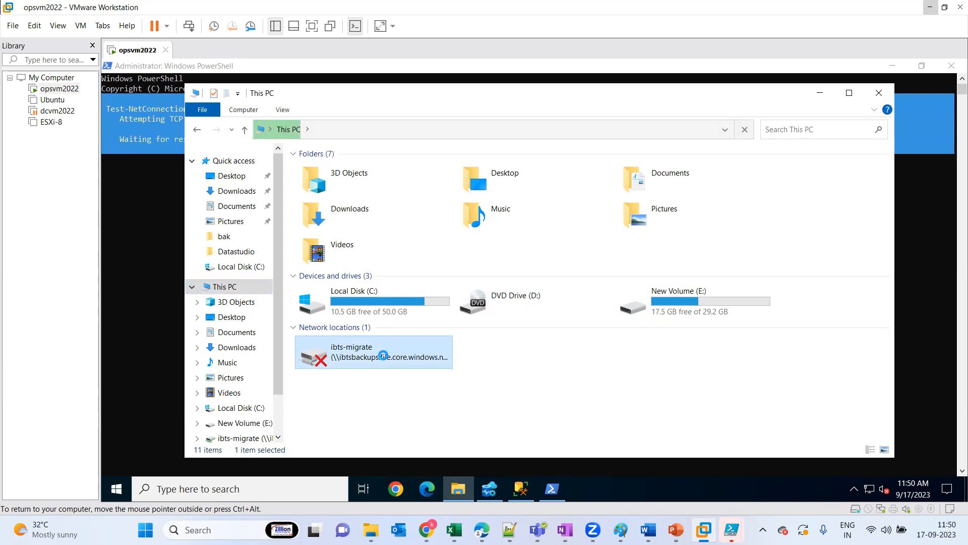
{"action": "left_click", "coordinate": [821, 93]}
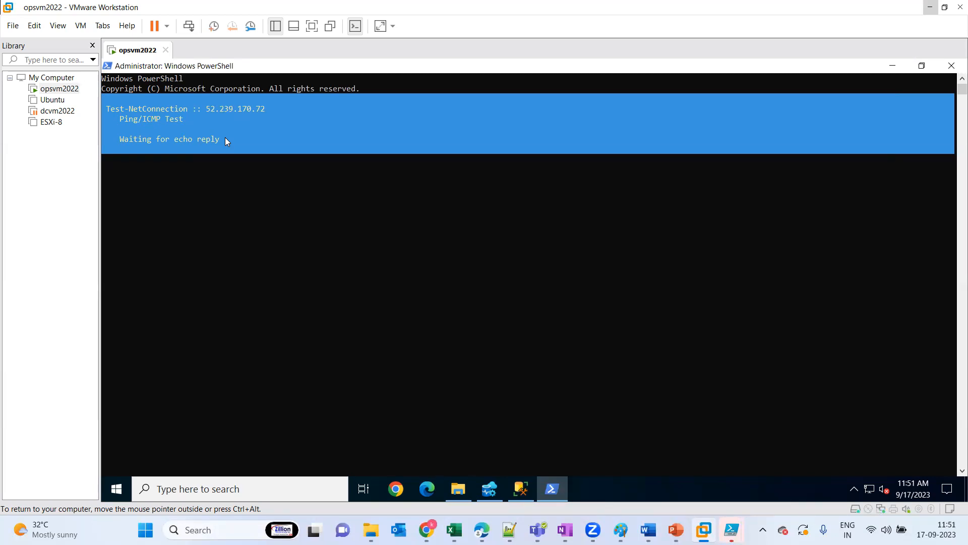
Check the open windows on the virtual machine and the progress of the connection script in Windows PowerShell
{"action": "left_click", "coordinate": [457, 488]}
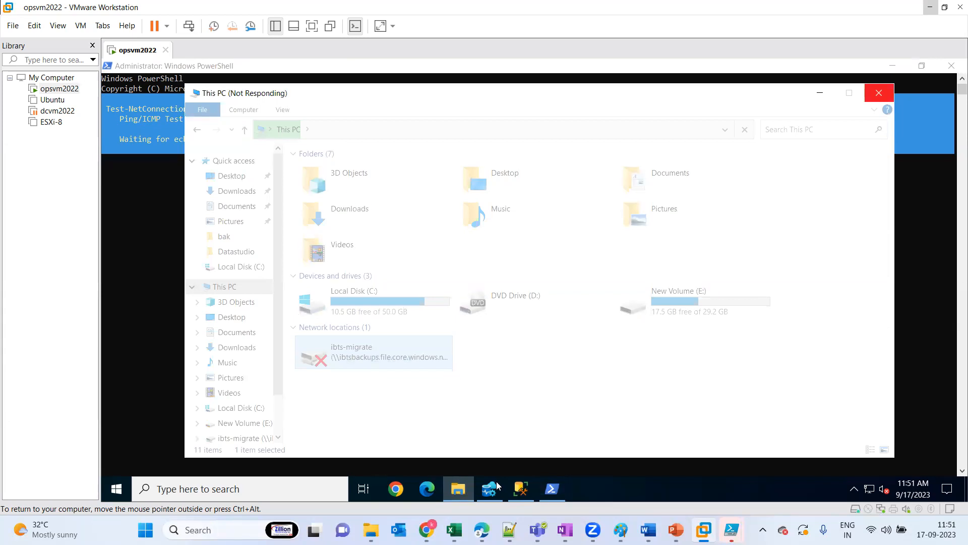
{"action": "left_click", "coordinate": [484, 491]}
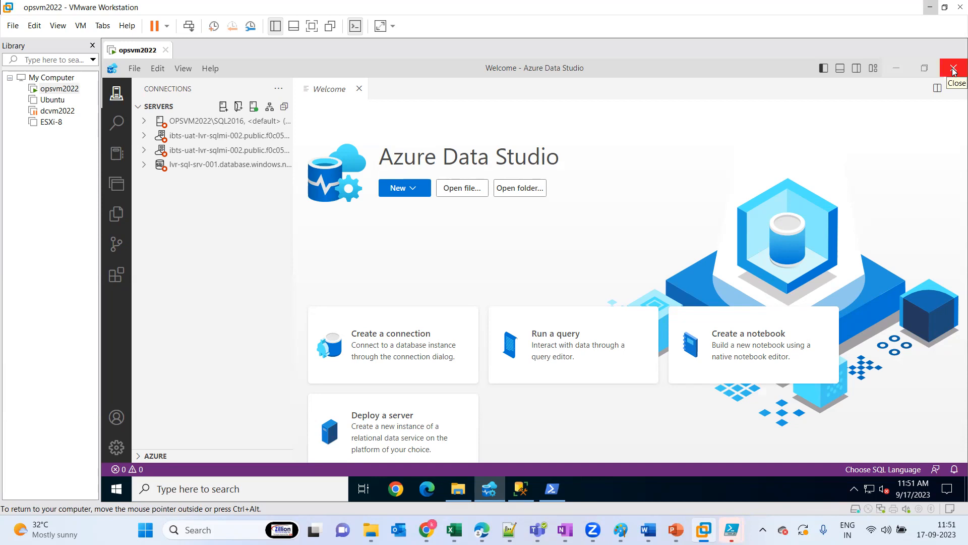
{"action": "left_click", "coordinate": [552, 489]}
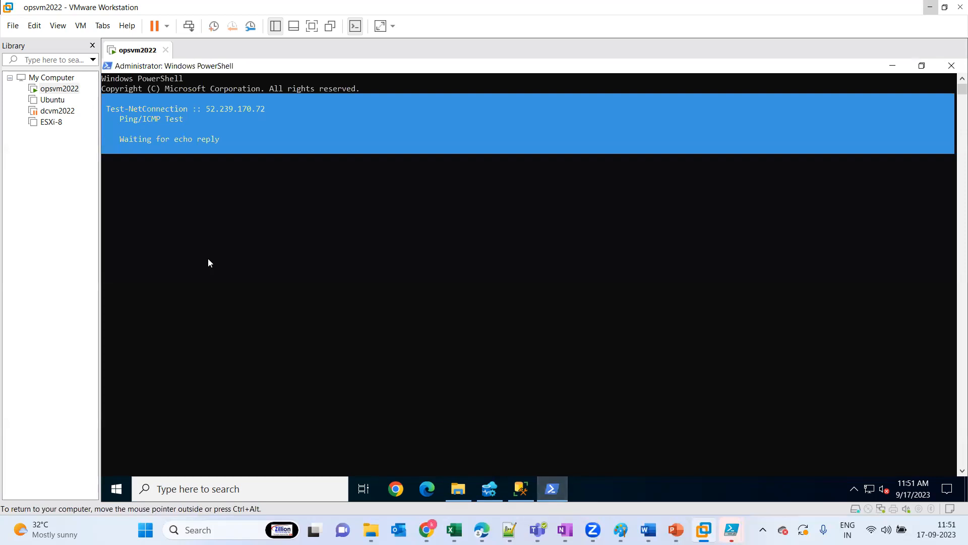
{"action": "left_click", "coordinate": [139, 165]}
{"action": "key", "text": "Return"}
{"action": "left_click", "coordinate": [493, 491]}
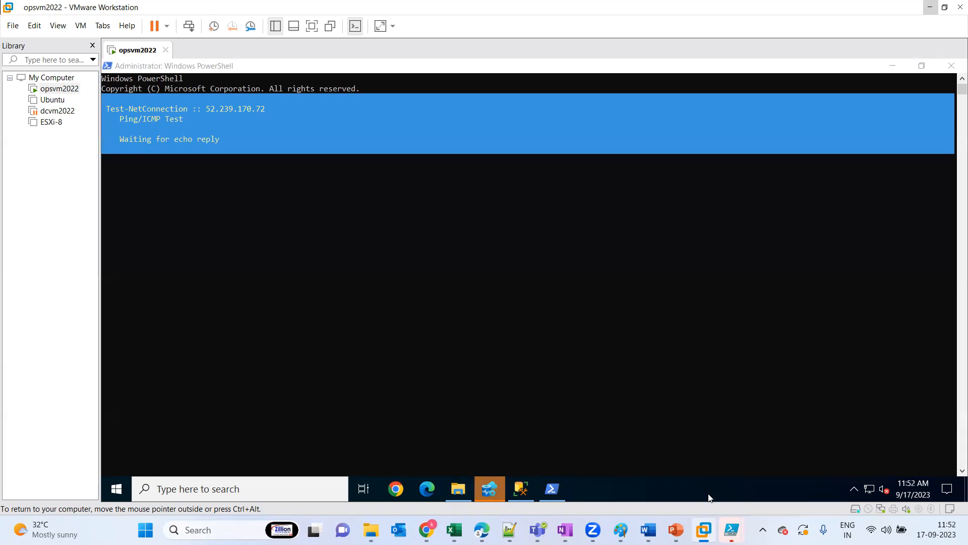
Switch to the administrator Windows PowerShell ISE window on the host computer and place the cursor at the console prompt
{"action": "mouse_move", "coordinate": [732, 529]}
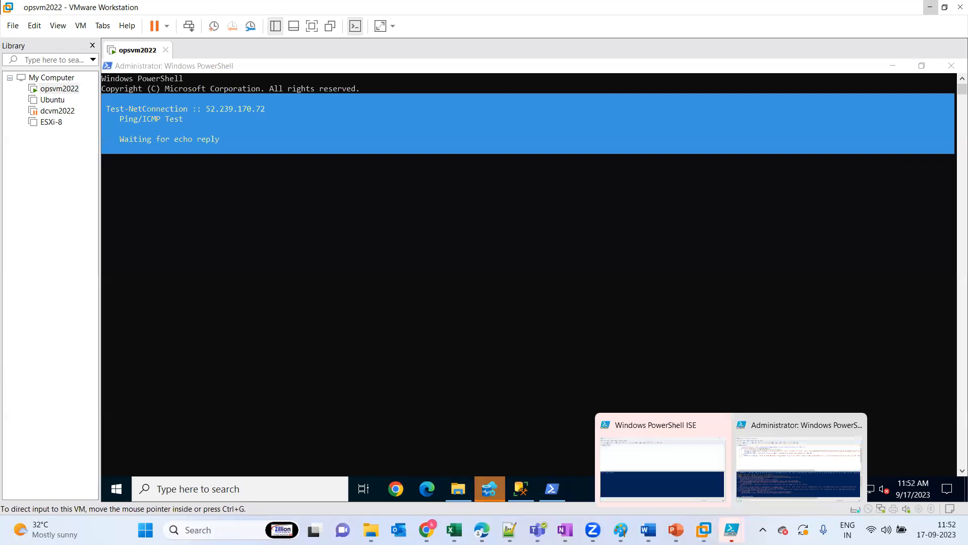
{"action": "left_click", "coordinate": [783, 450]}
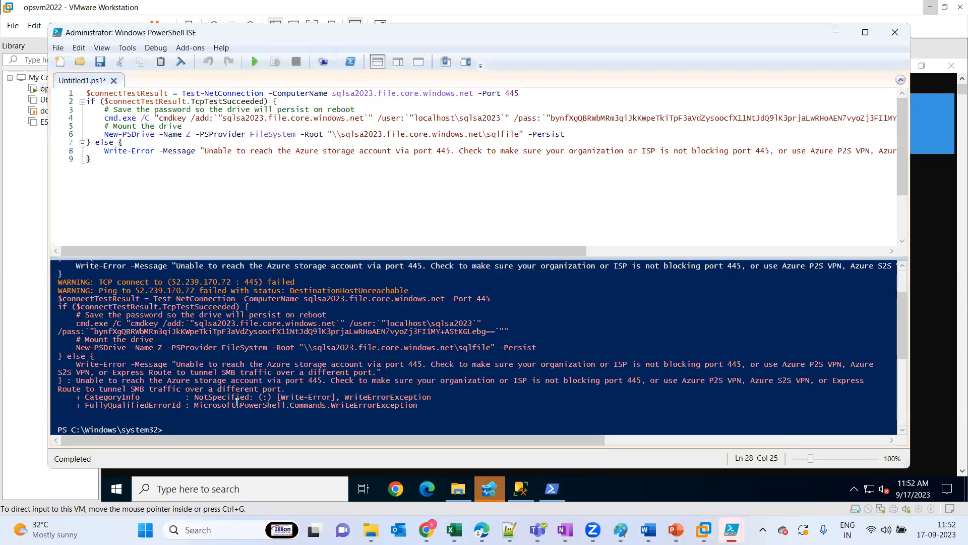
{"action": "left_click", "coordinate": [195, 426]}
{"action": "key", "text": "Up"}
{"action": "left_click", "coordinate": [177, 429]}
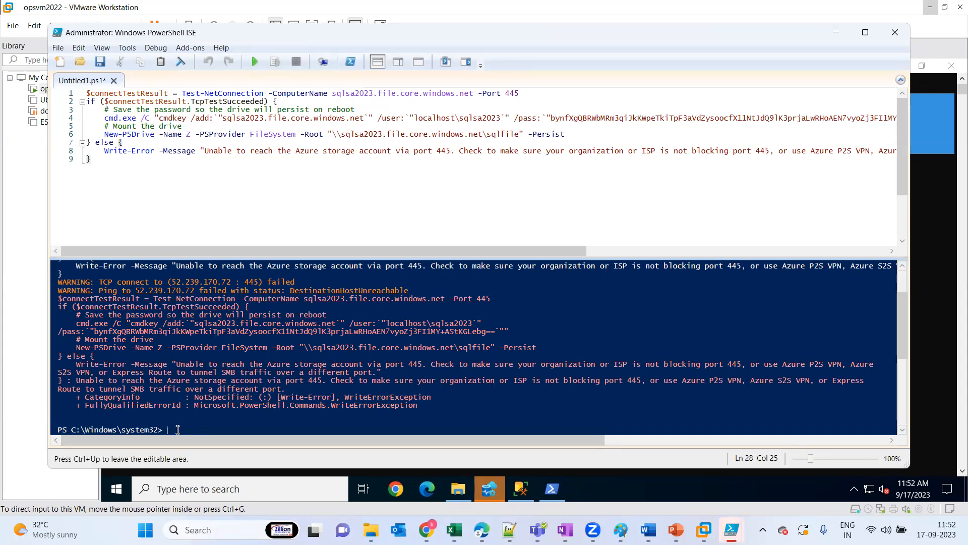